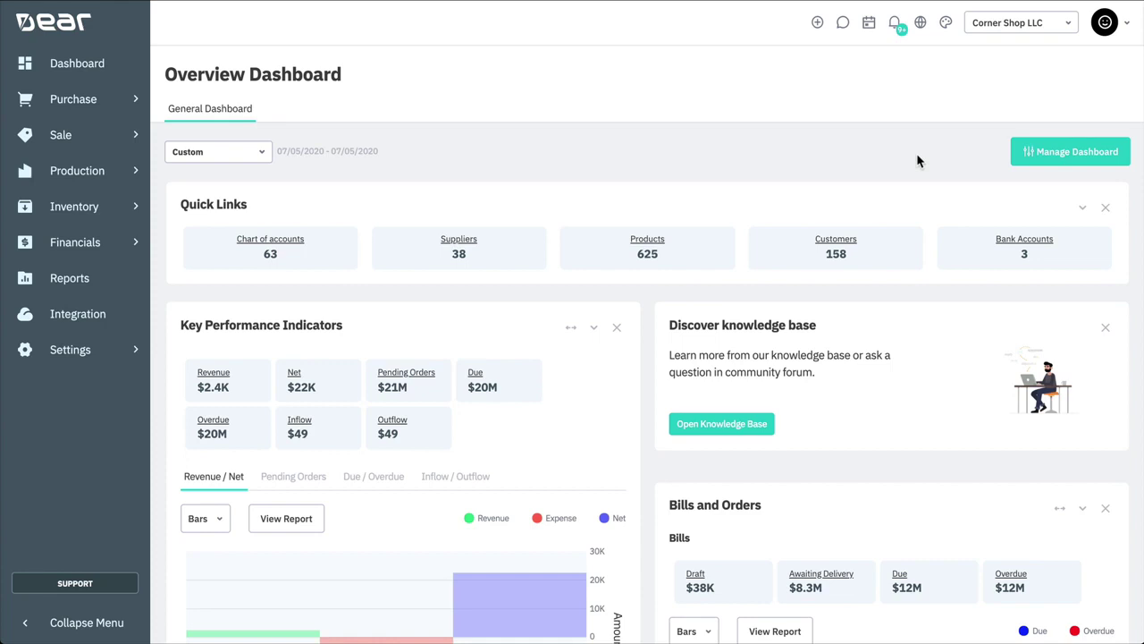
Open a blank new product/service record from the inventory section.
{"action": "left_click", "coordinate": [107, 212]}
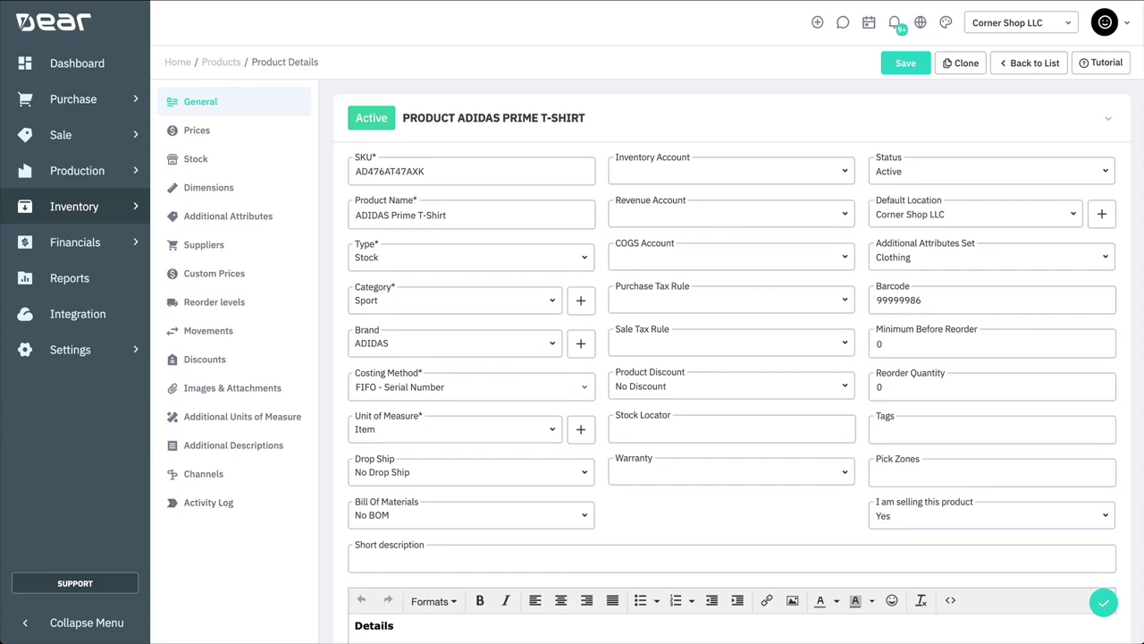
{"action": "left_click", "coordinate": [134, 217]}
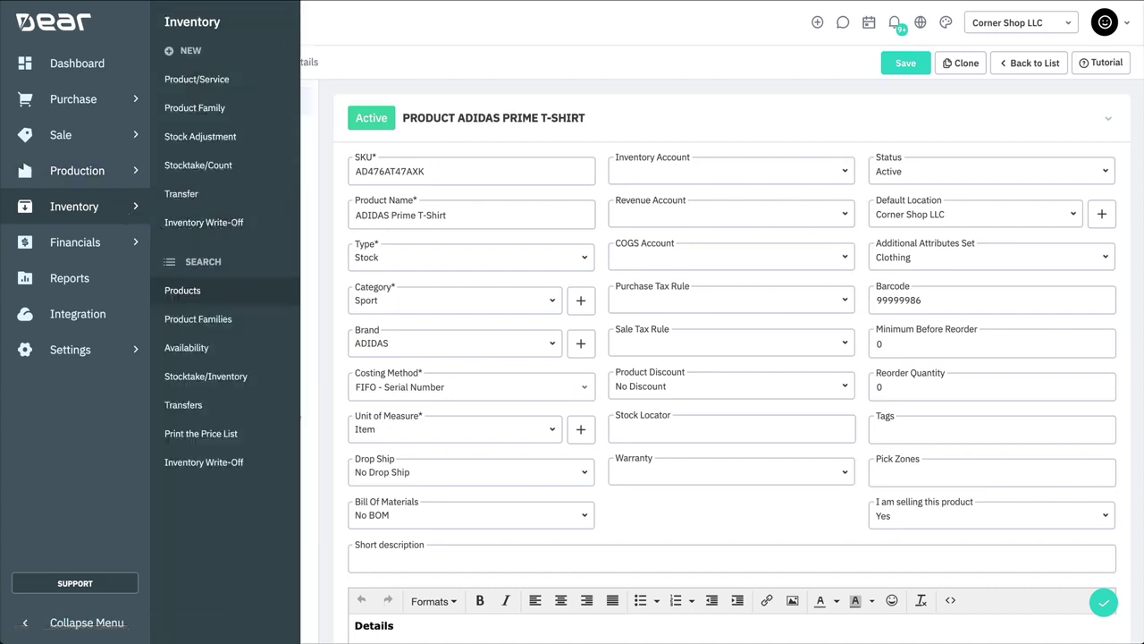
{"action": "left_click", "coordinate": [71, 65]}
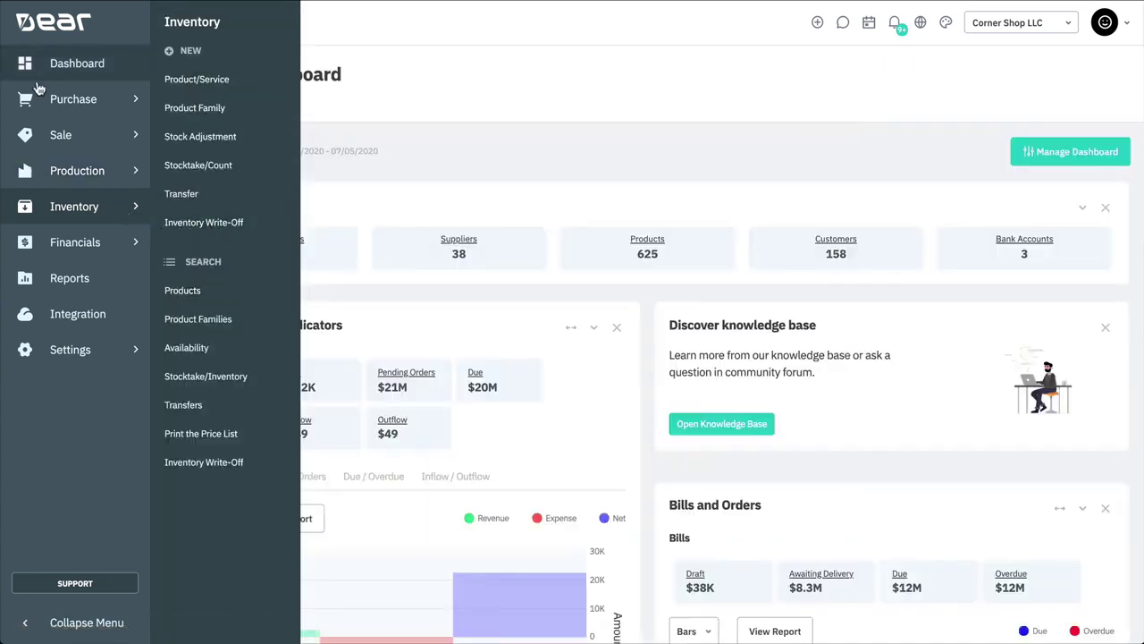
{"action": "left_click", "coordinate": [260, 85]}
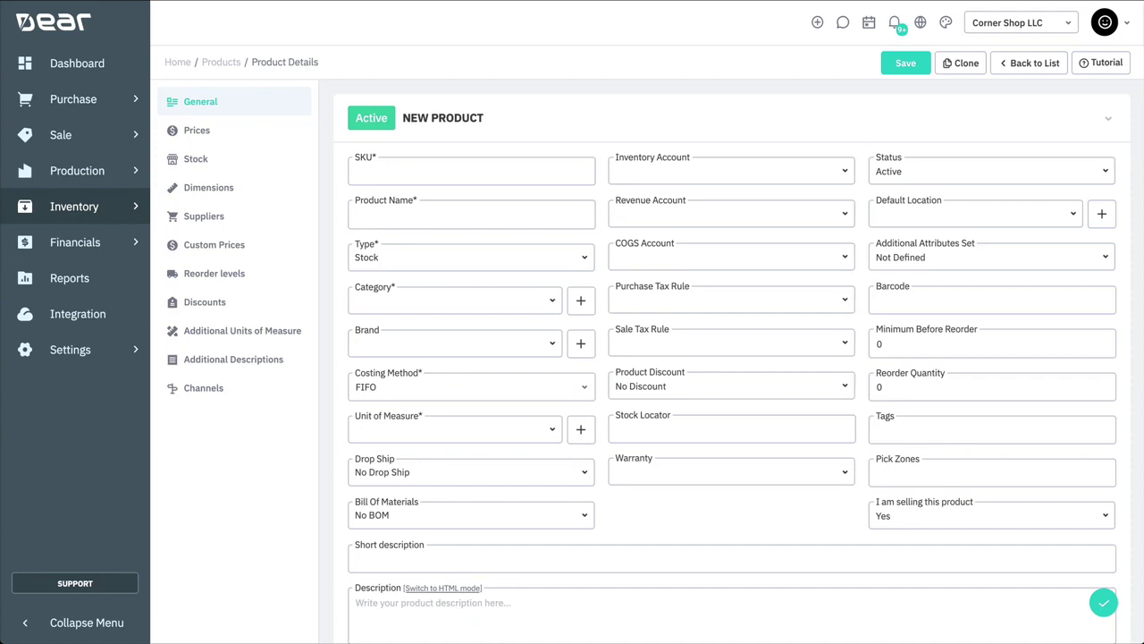
Enter AD476AT47AXK as the new product's SKU and ADIDAS Prime T-Shirt as its name.
{"action": "left_click", "coordinate": [510, 170]}
{"action": "type", "text": "AD476AT47AXK"}
{"action": "left_click", "coordinate": [475, 213]}
{"action": "type", "text": "ADIDAS Prime T-Shirt"}
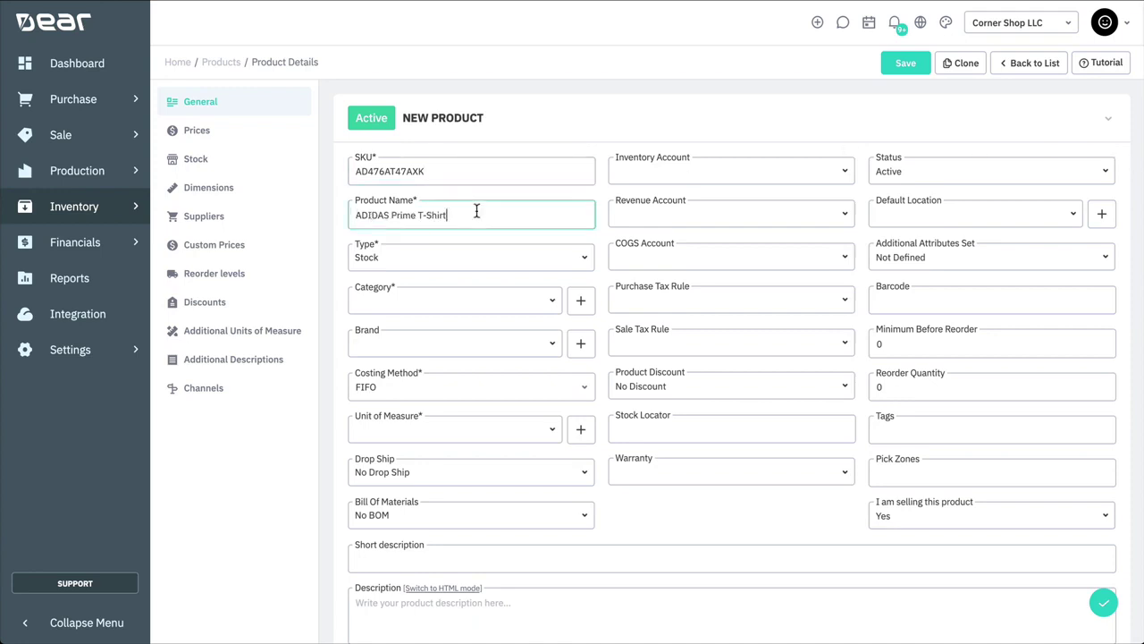
Keep the product type as Stock, and set the category to Apparel and the brand to ADDIDAS.
{"action": "left_click", "coordinate": [582, 262]}
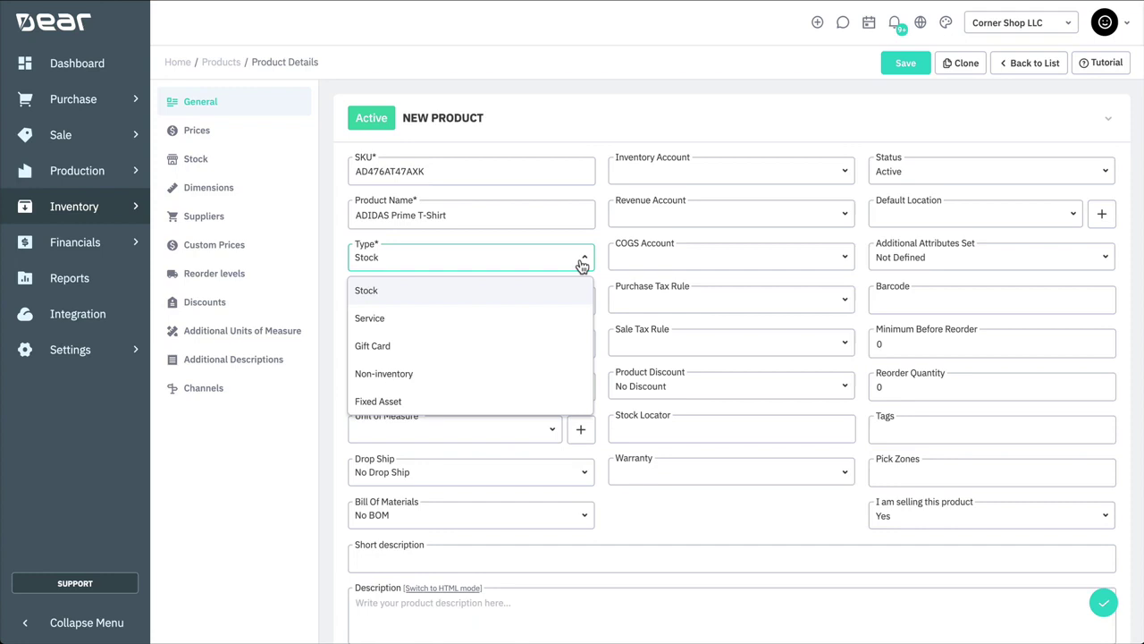
{"action": "left_click", "coordinate": [582, 265]}
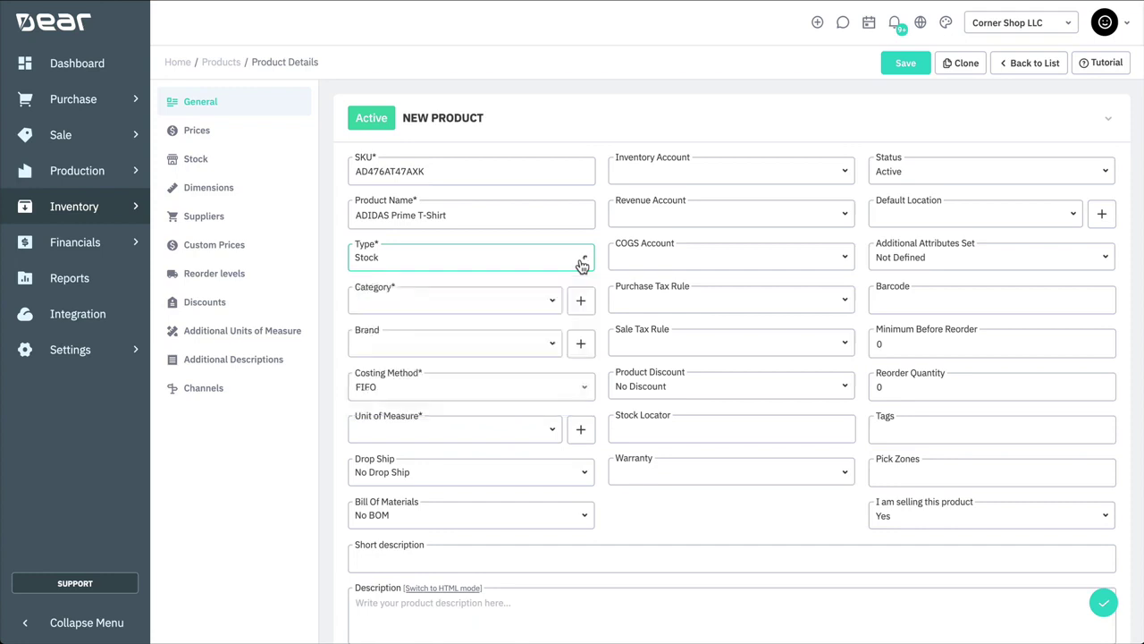
{"action": "left_click", "coordinate": [546, 304]}
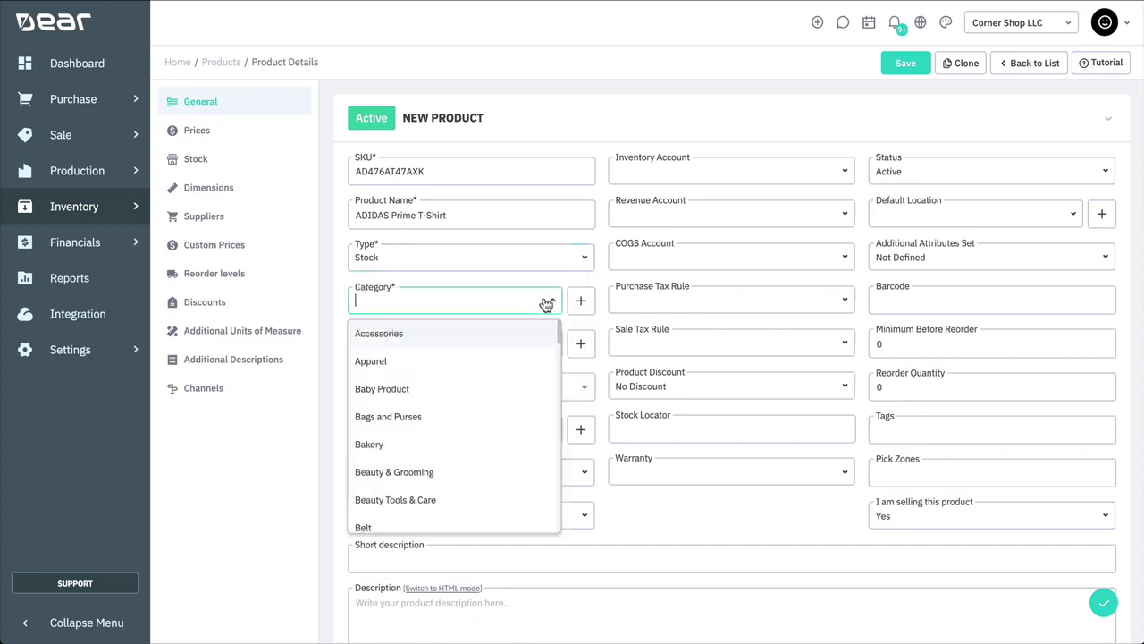
{"action": "left_click", "coordinate": [451, 362]}
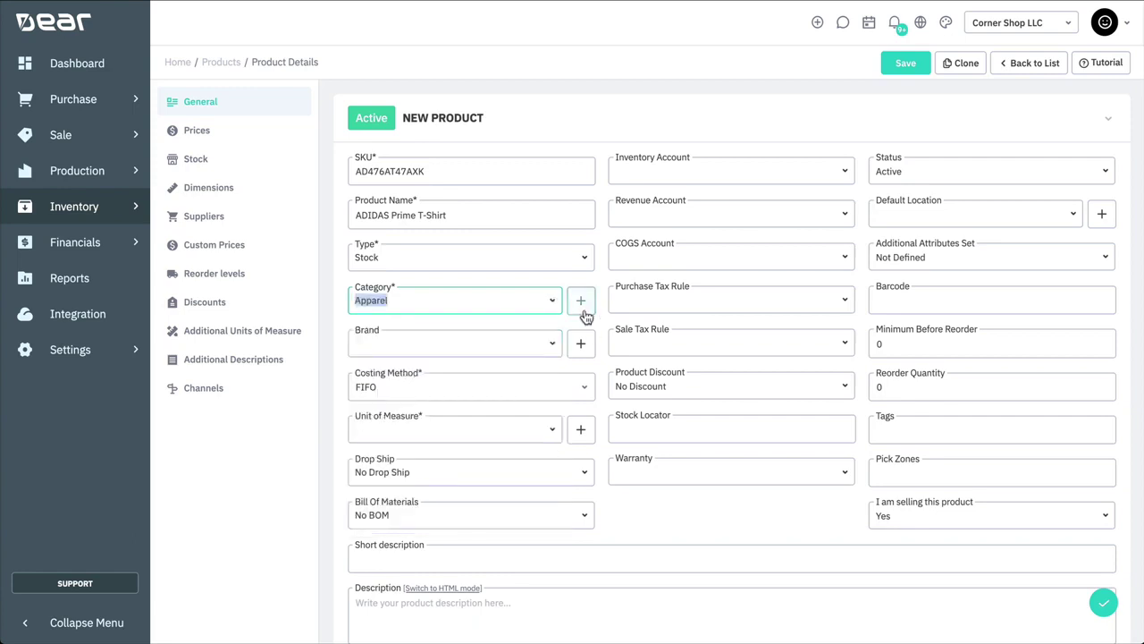
{"action": "left_click", "coordinate": [556, 344]}
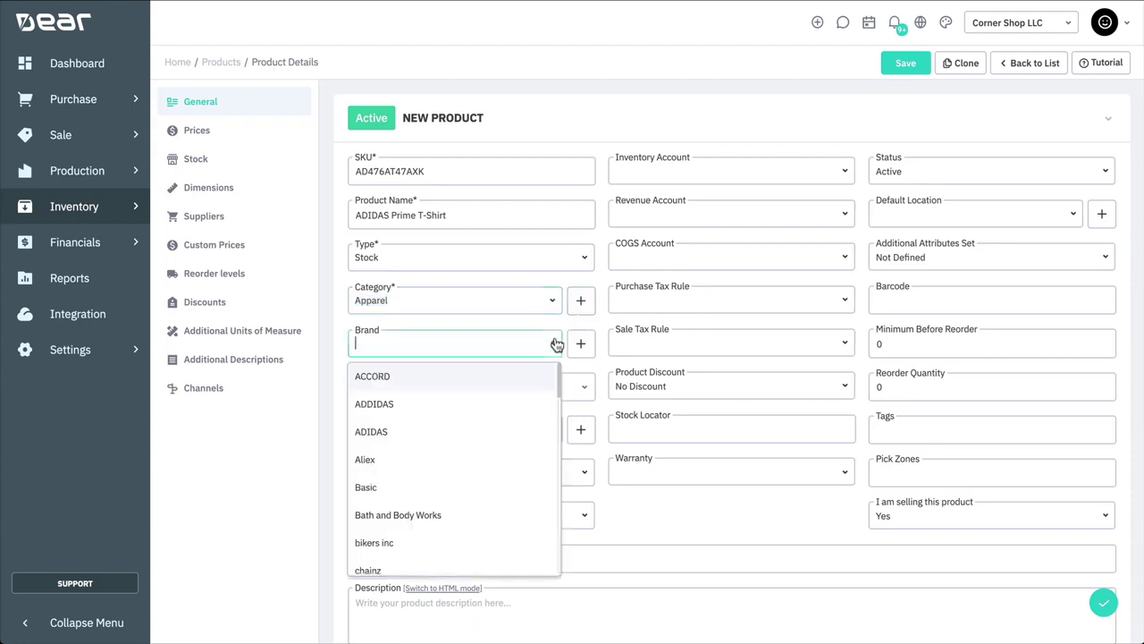
{"action": "left_click", "coordinate": [503, 399]}
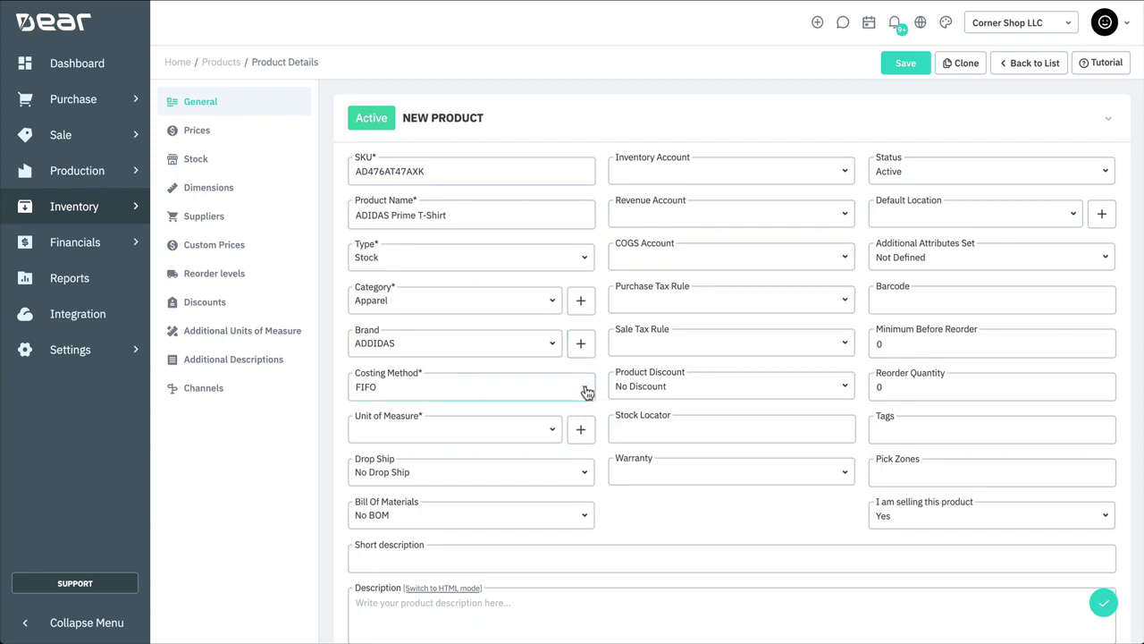
Set the product's costing method to FIFO and its unit of measure to Item.
{"action": "left_click", "coordinate": [587, 392]}
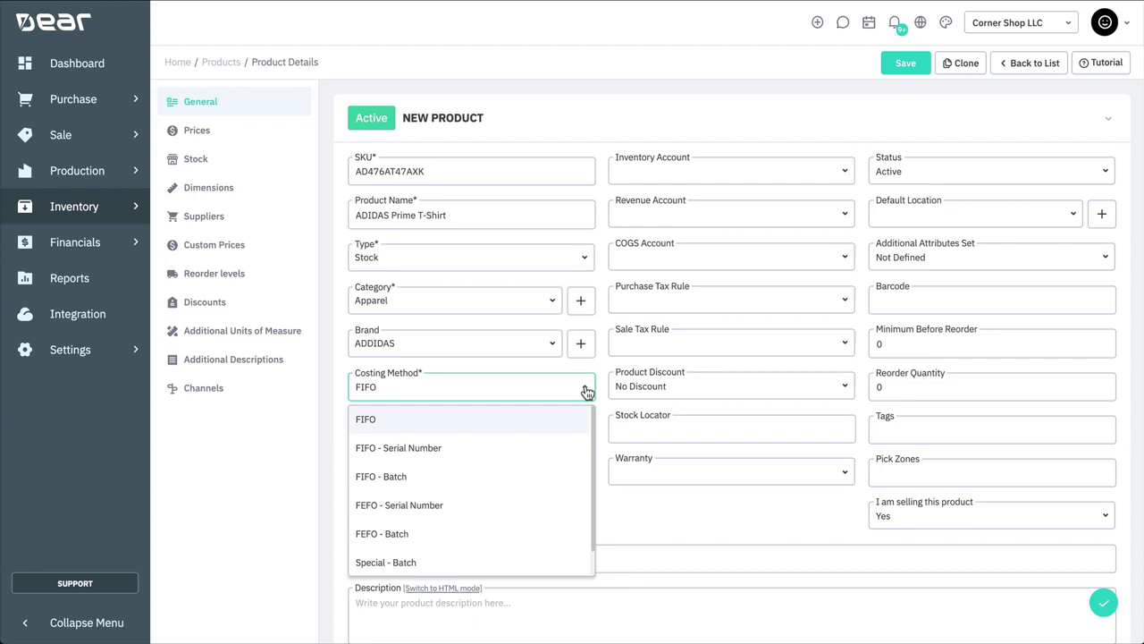
{"action": "left_click", "coordinate": [569, 418]}
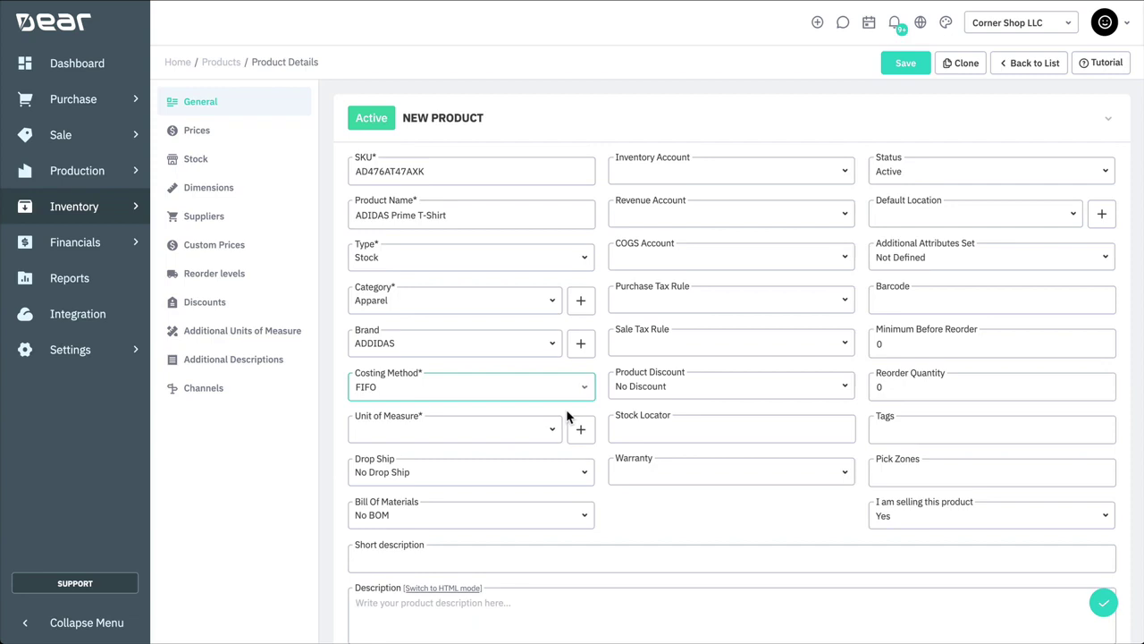
{"action": "left_click", "coordinate": [552, 431]}
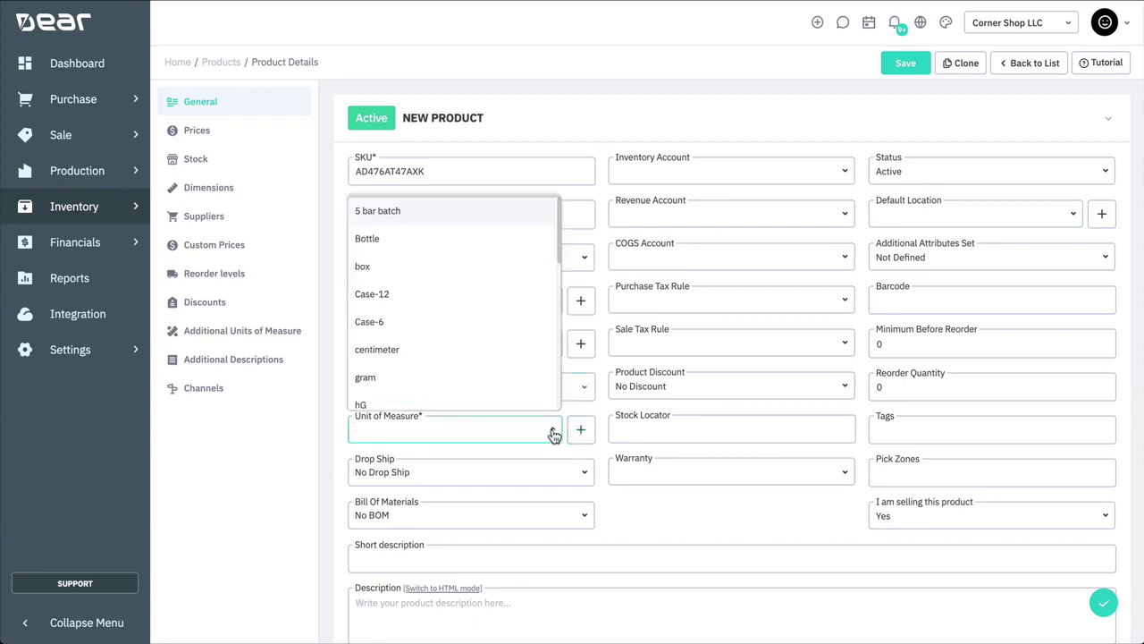
{"action": "scroll", "coordinate": [496, 385], "scroll_direction": "down", "scroll_amount": 2}
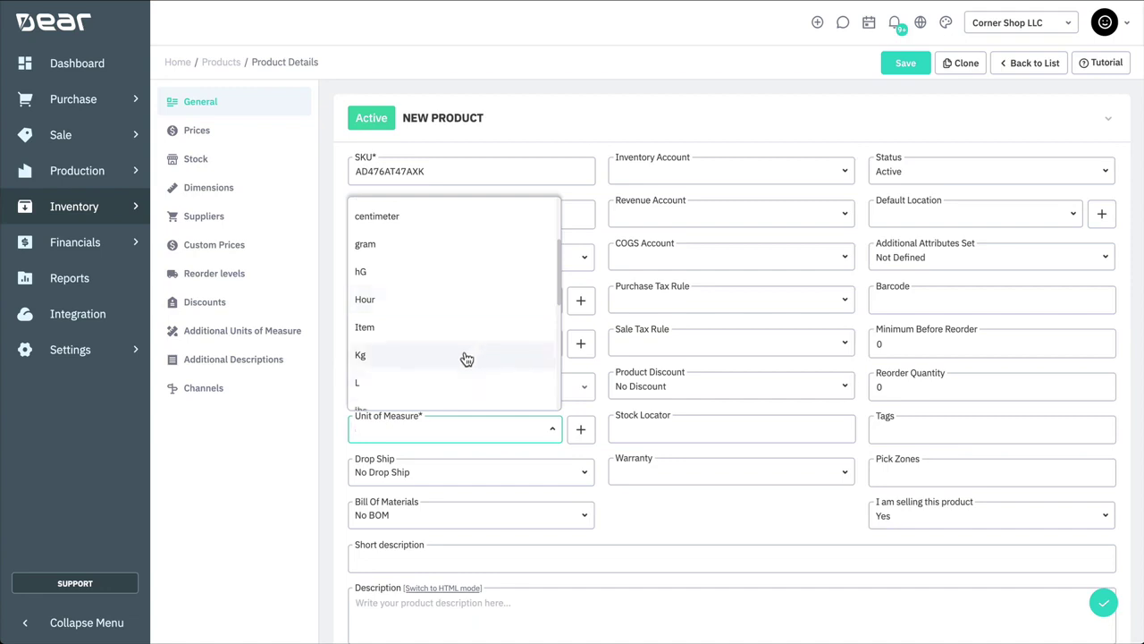
{"action": "scroll", "coordinate": [466, 359], "scroll_direction": "down", "scroll_amount": 4}
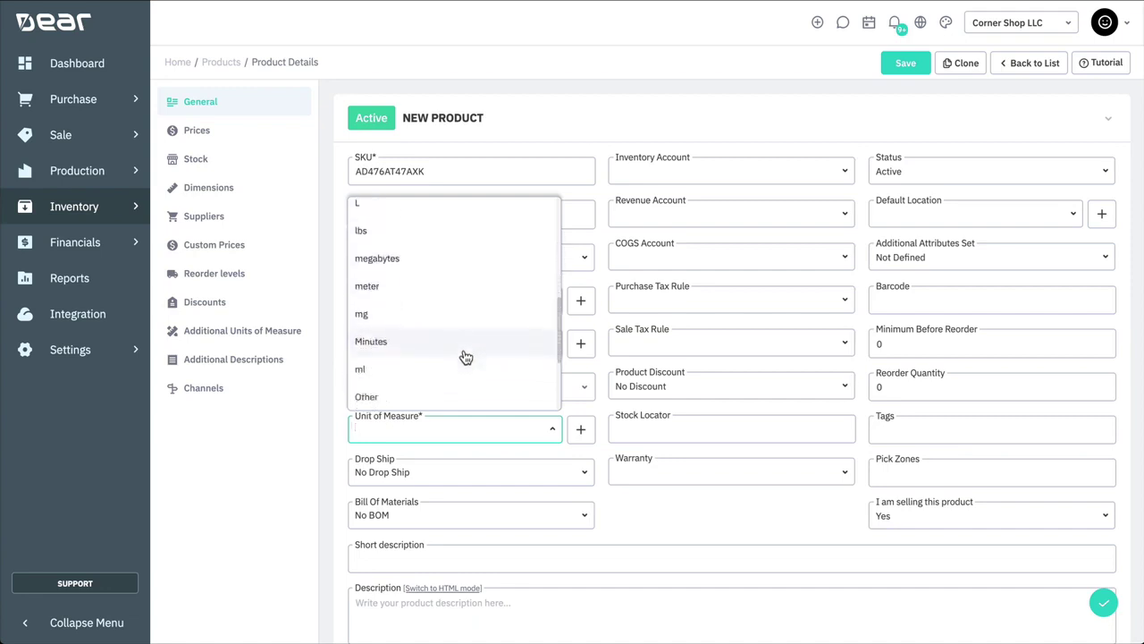
{"action": "scroll", "coordinate": [464, 353], "scroll_direction": "up", "scroll_amount": 3}
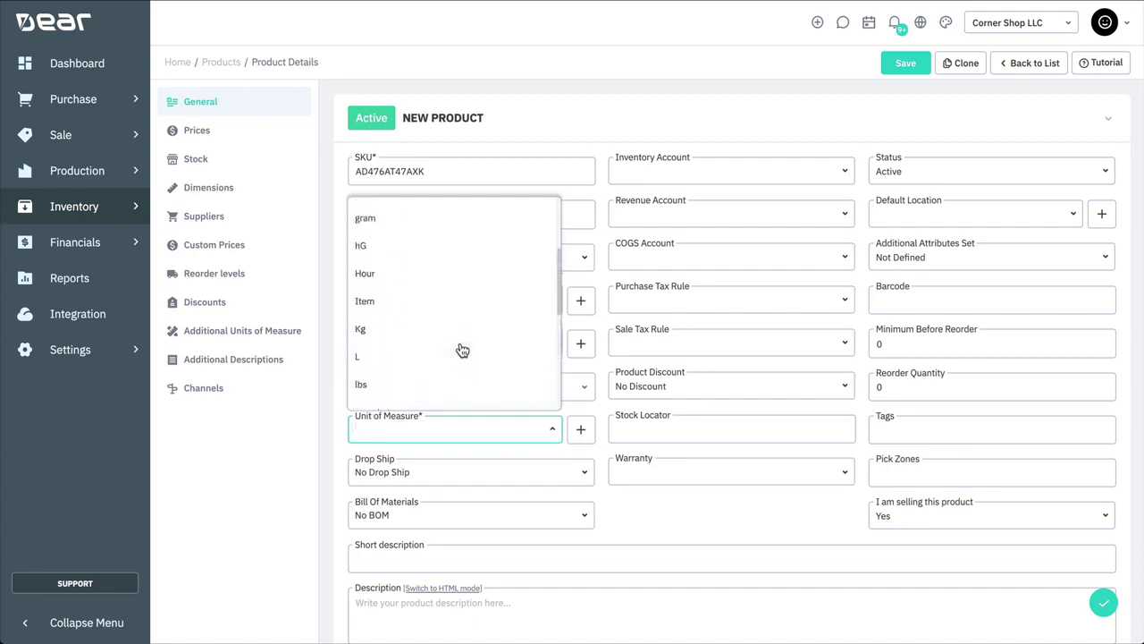
{"action": "left_click", "coordinate": [436, 315]}
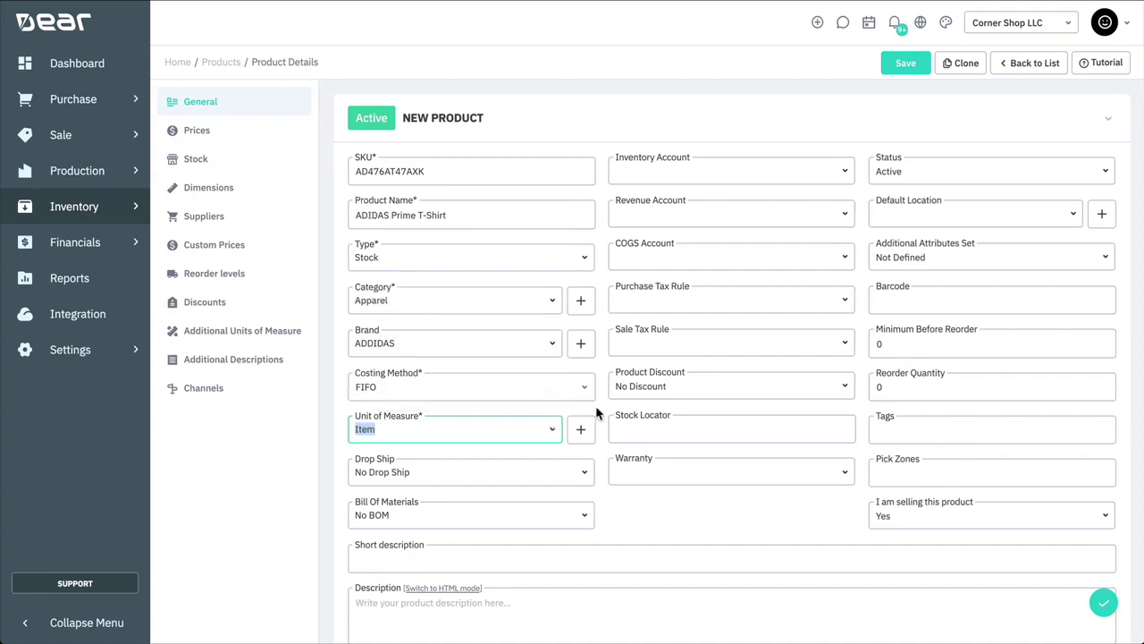
Review the drop ship and bill of materials options, keeping No Drop Ship and No BOM.
{"action": "left_click", "coordinate": [589, 474]}
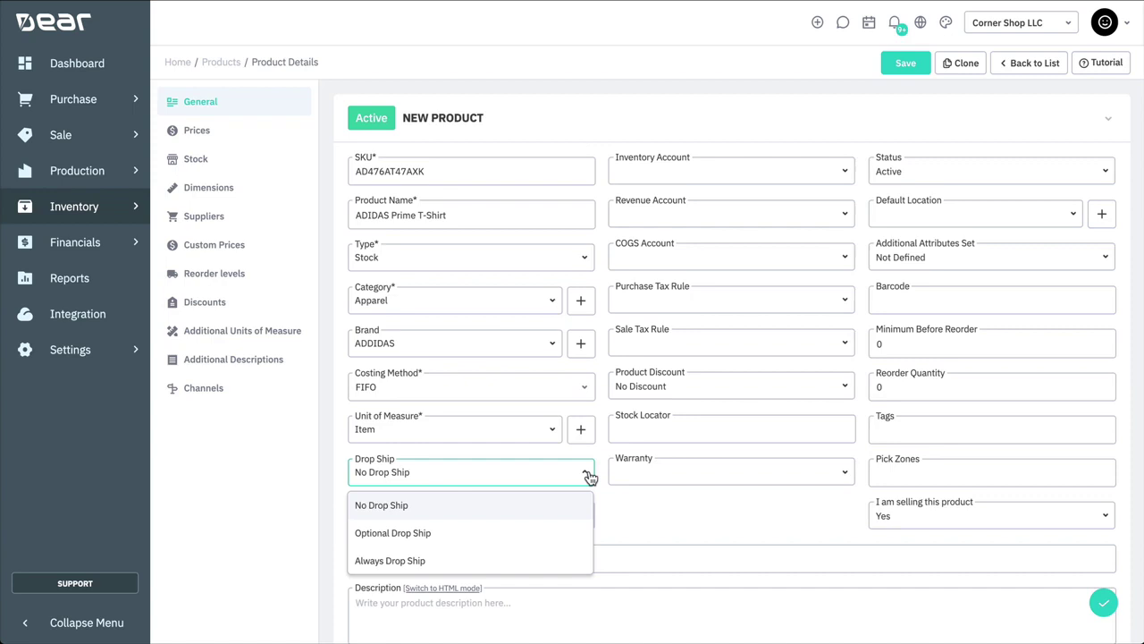
{"action": "left_click", "coordinate": [589, 474]}
{"action": "left_click", "coordinate": [587, 515]}
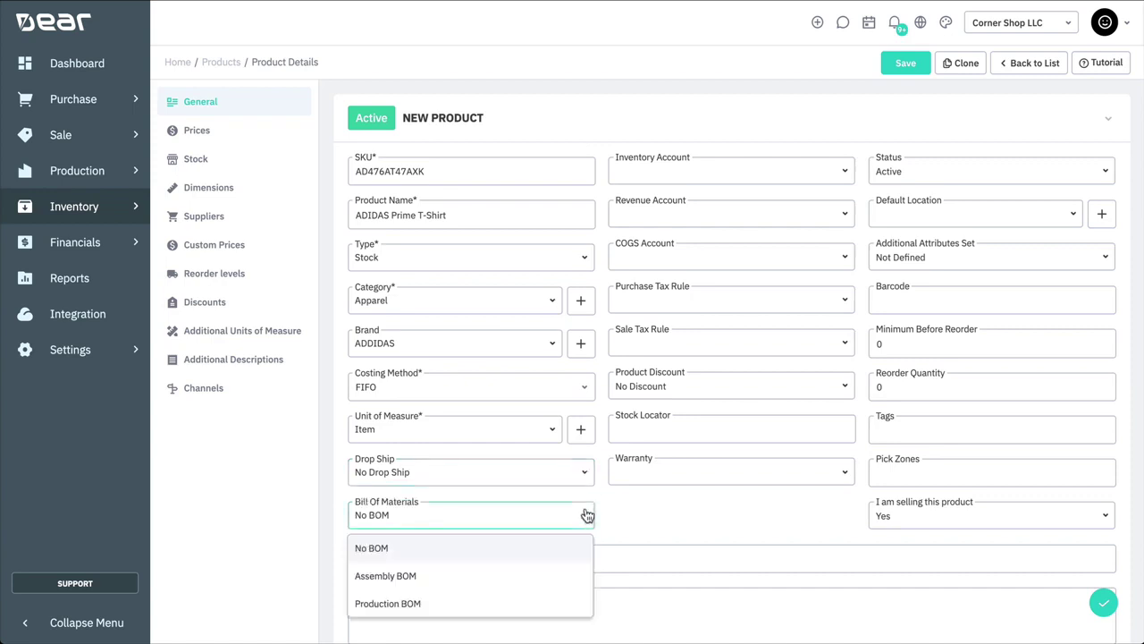
{"action": "left_click", "coordinate": [587, 515]}
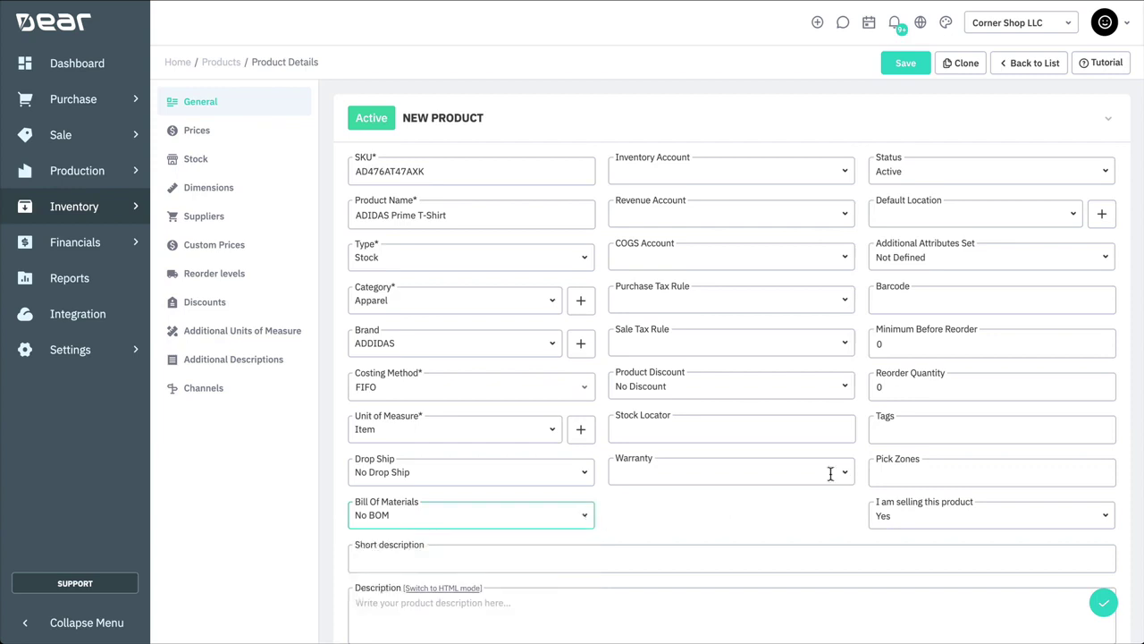
Examine the accounts available for the product's inventory, revenue and COGS without choosing any.
{"action": "left_click", "coordinate": [852, 179]}
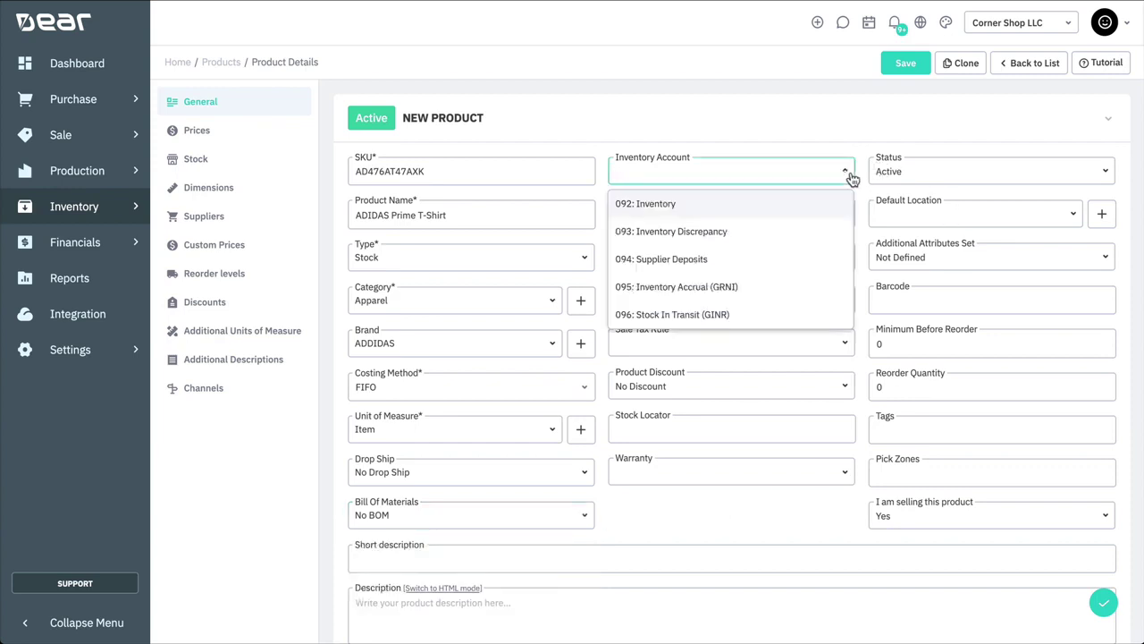
{"action": "left_click", "coordinate": [852, 178]}
{"action": "left_click", "coordinate": [848, 217]}
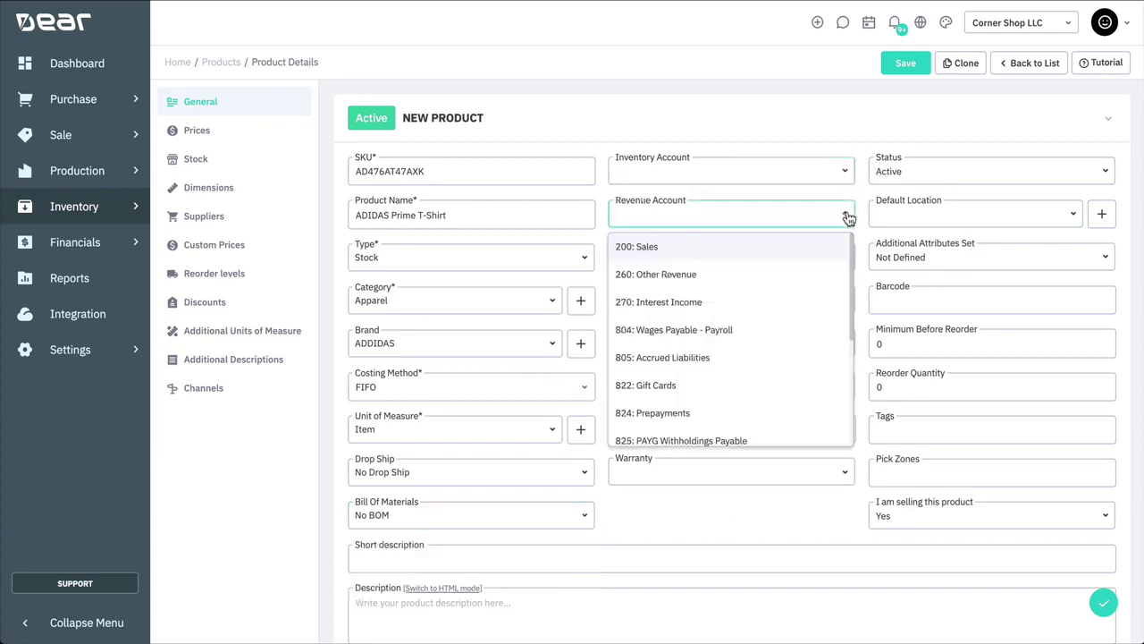
{"action": "left_click", "coordinate": [848, 218]}
{"action": "left_click", "coordinate": [846, 258]}
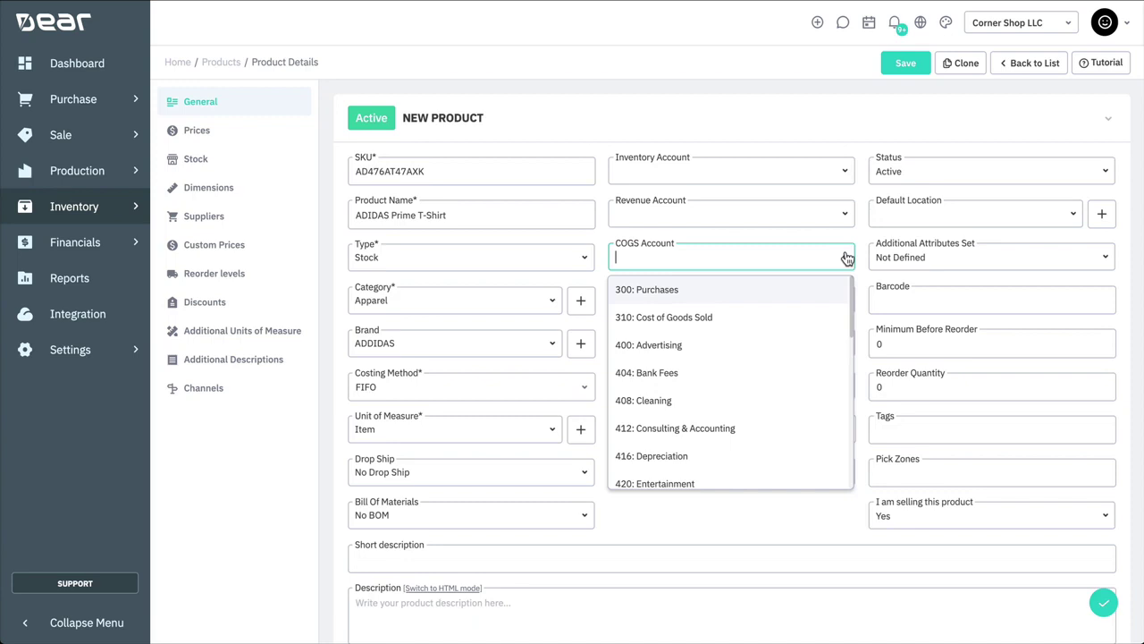
{"action": "left_click", "coordinate": [846, 258]}
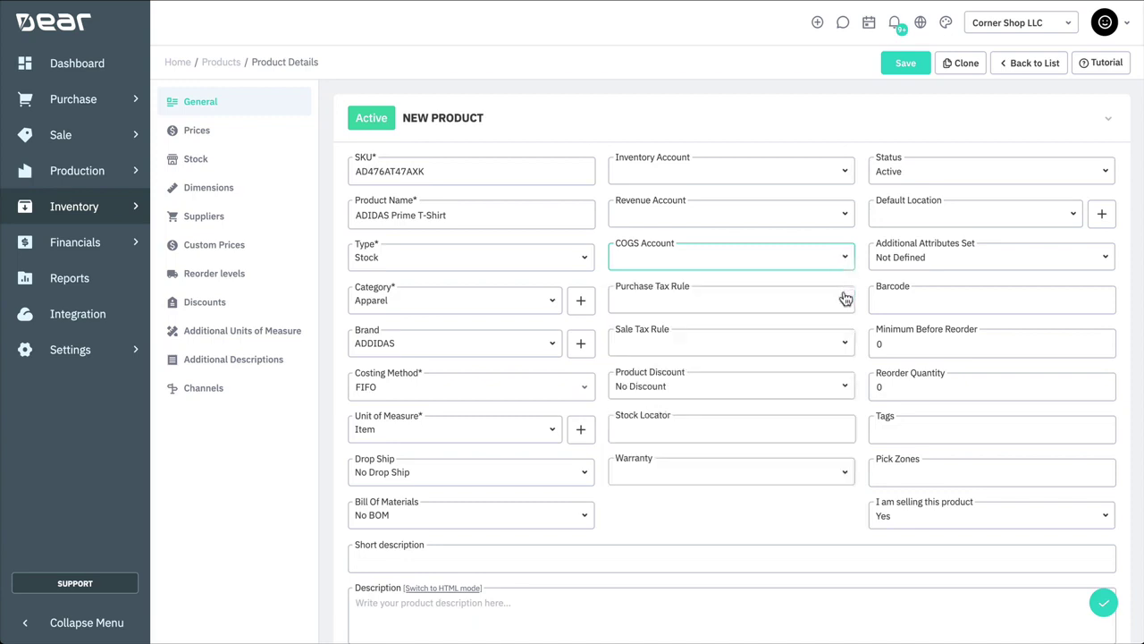
Examine the available purchase and sale tax rules, leaving both fields empty.
{"action": "left_click", "coordinate": [846, 299]}
{"action": "left_click", "coordinate": [846, 299]}
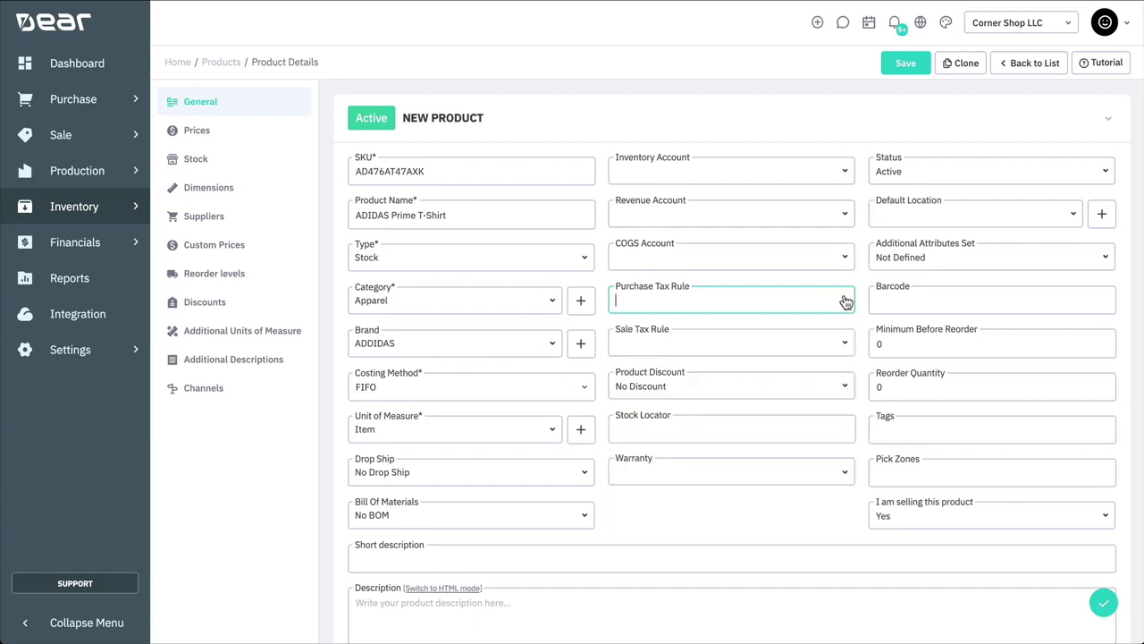
{"action": "left_click", "coordinate": [848, 343]}
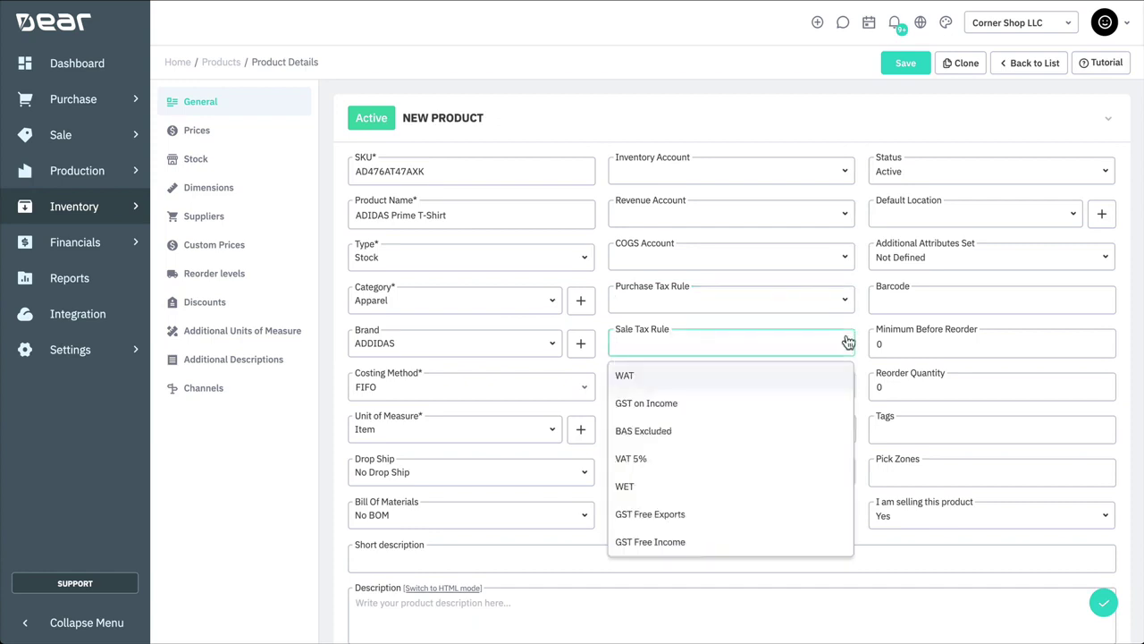
{"action": "left_click", "coordinate": [847, 341]}
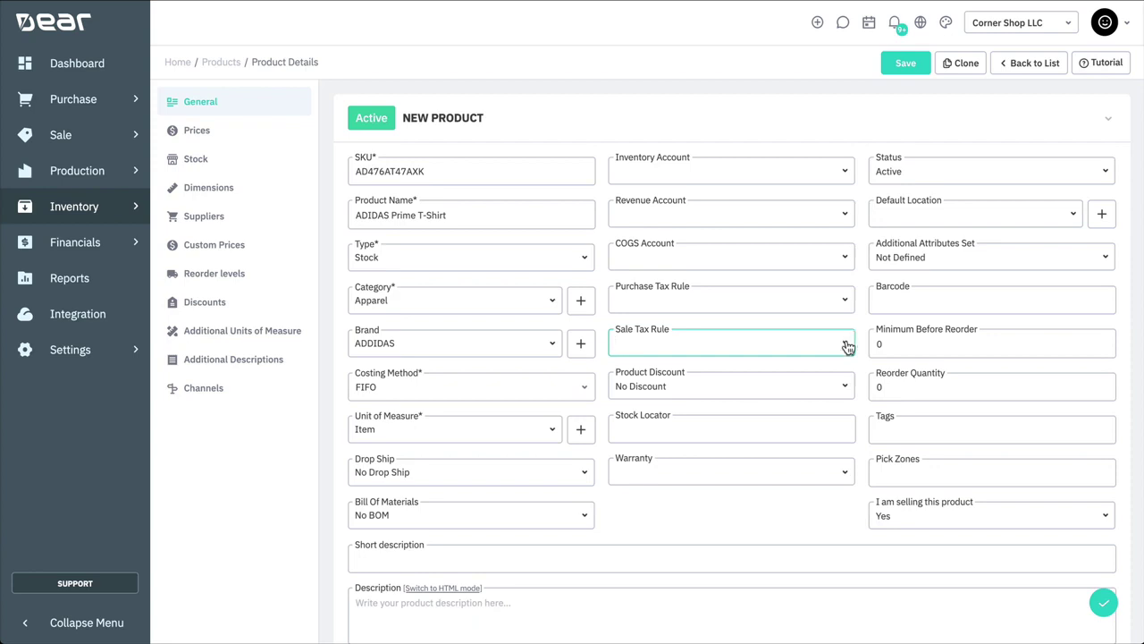
Keep the product discount at No Discount and set the stock locator to Row 3.
{"action": "left_click", "coordinate": [839, 389]}
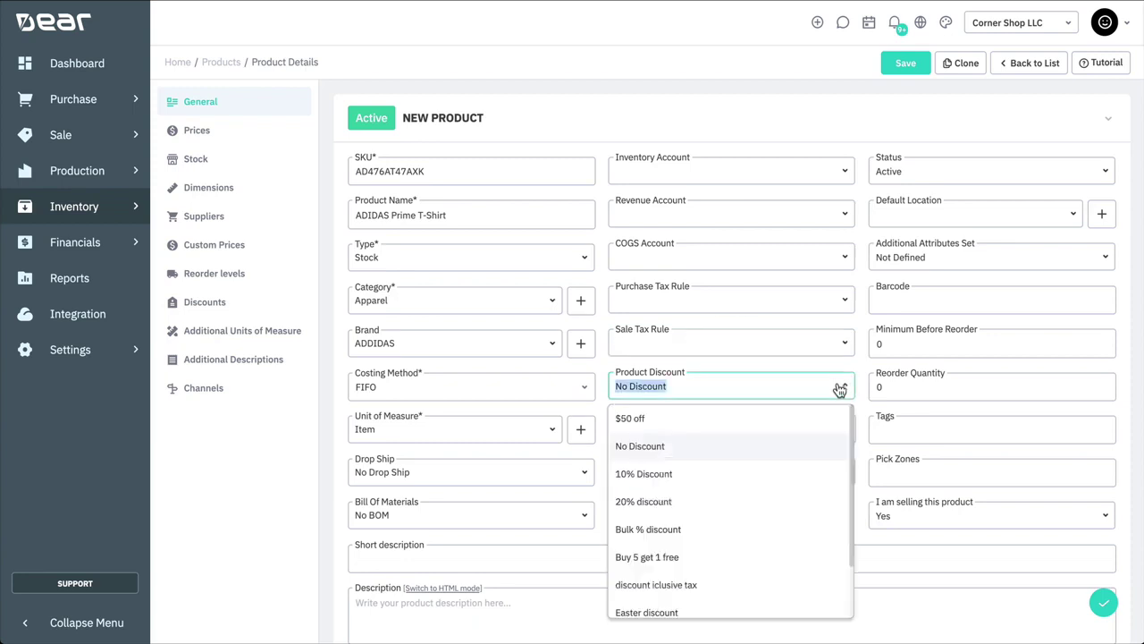
{"action": "left_click", "coordinate": [840, 389]}
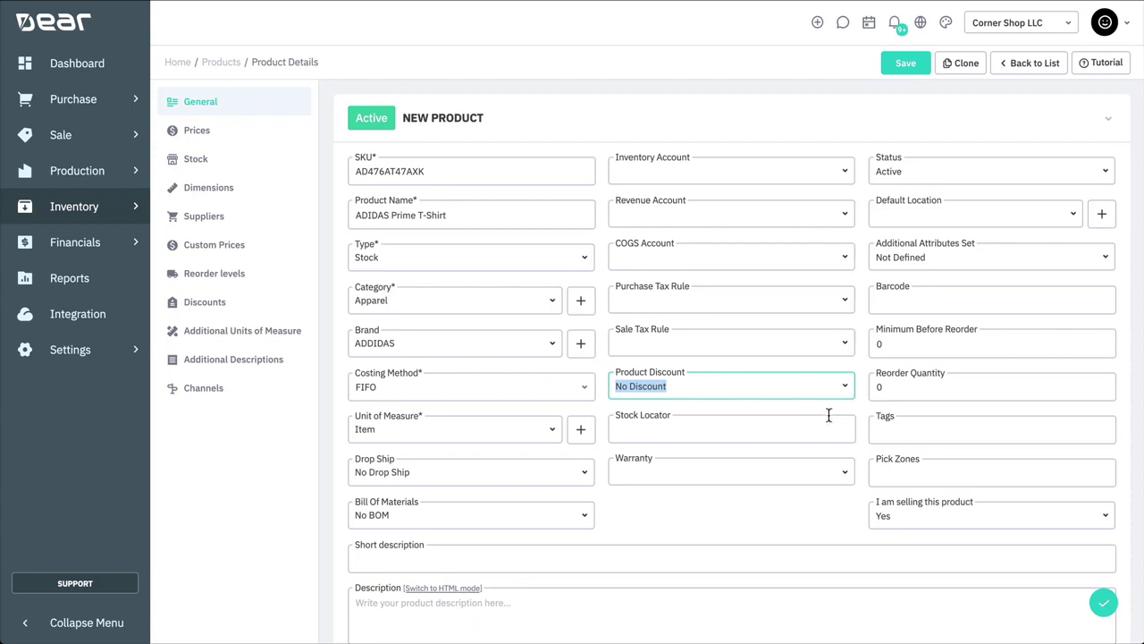
{"action": "left_click", "coordinate": [829, 414]}
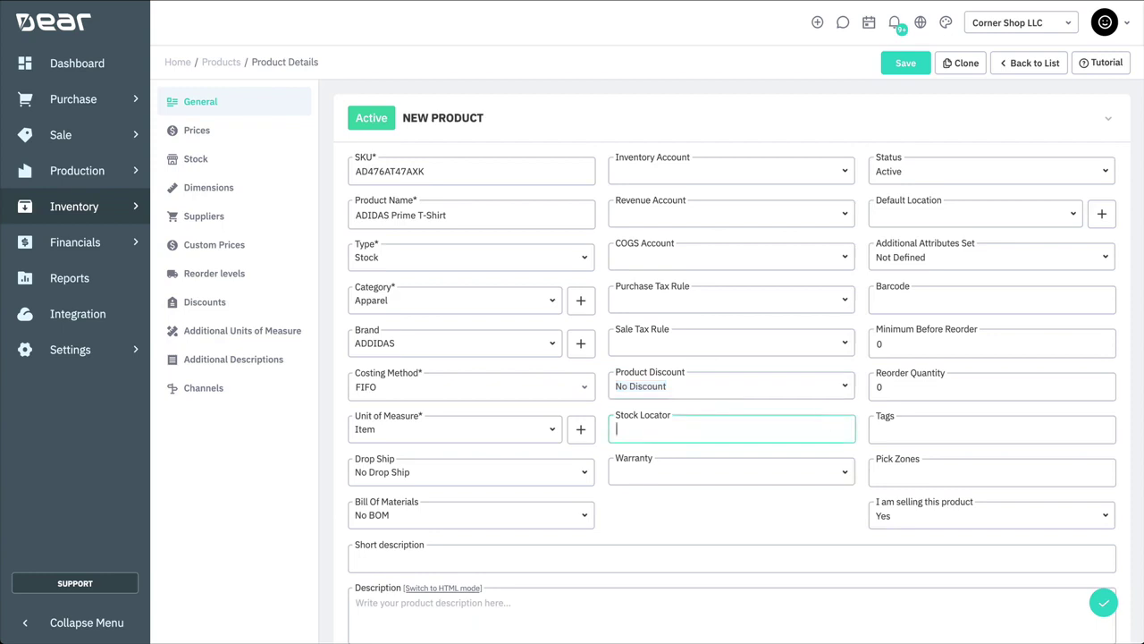
{"action": "type", "text": "Row 3"}
Review the warranty and status options, leaving the warranty empty and the status as Active.
{"action": "left_click", "coordinate": [840, 472]}
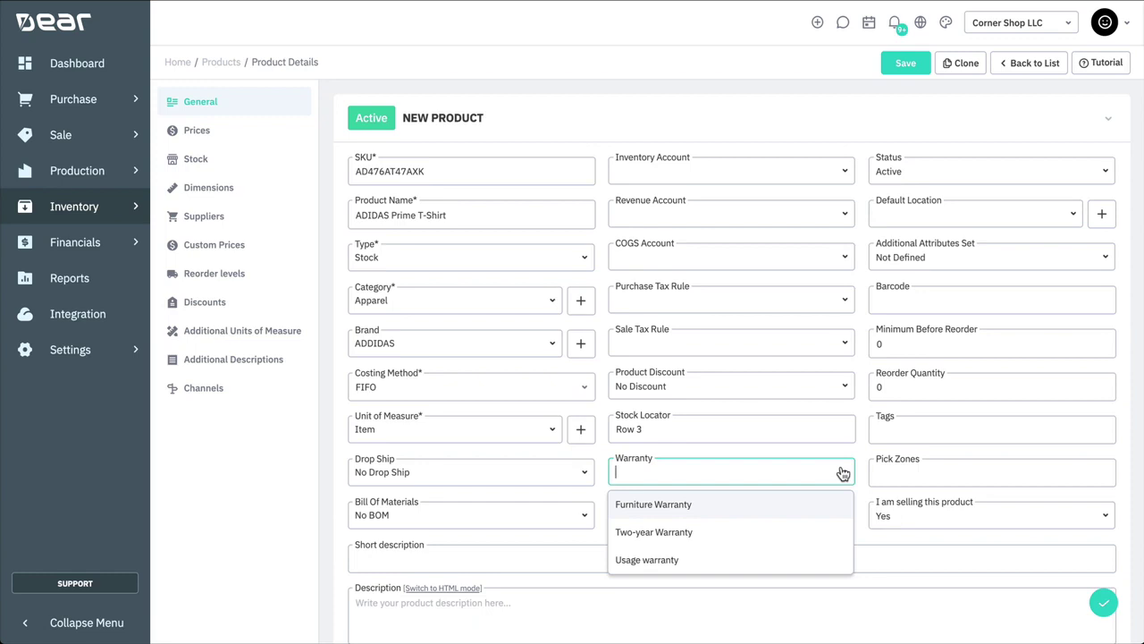
{"action": "left_click", "coordinate": [840, 472]}
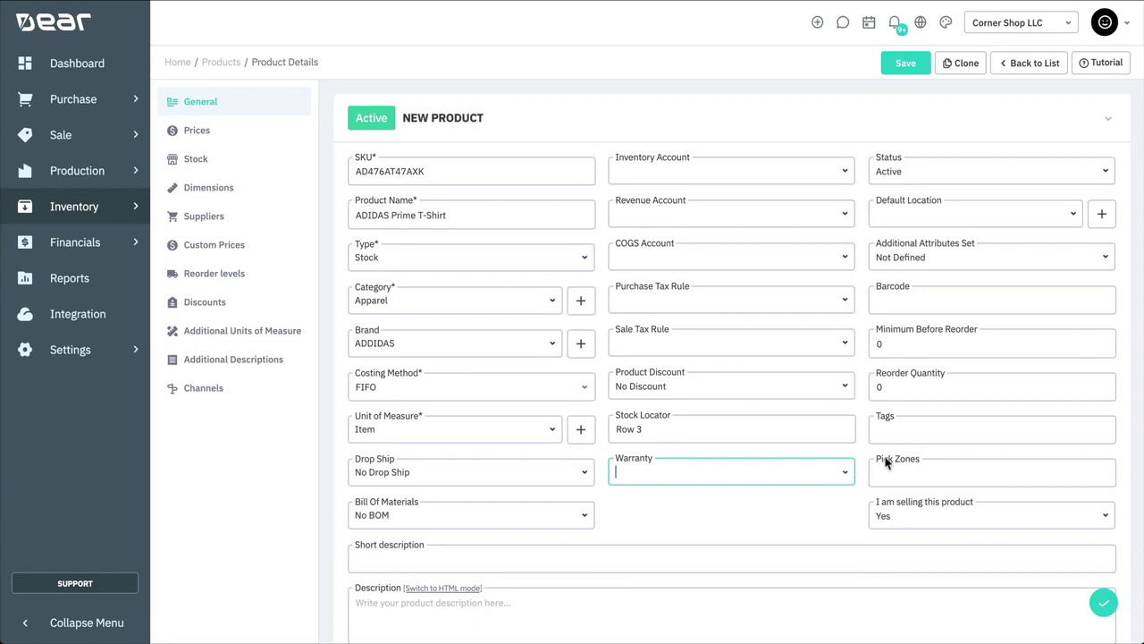
{"action": "left_click", "coordinate": [1107, 174]}
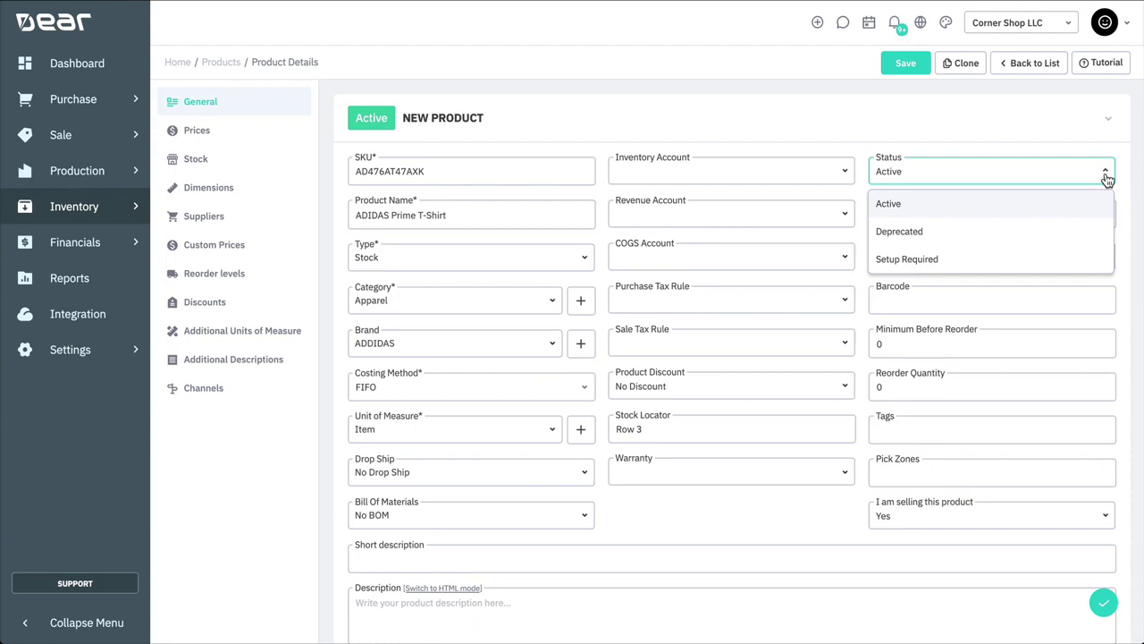
{"action": "left_click", "coordinate": [1106, 176]}
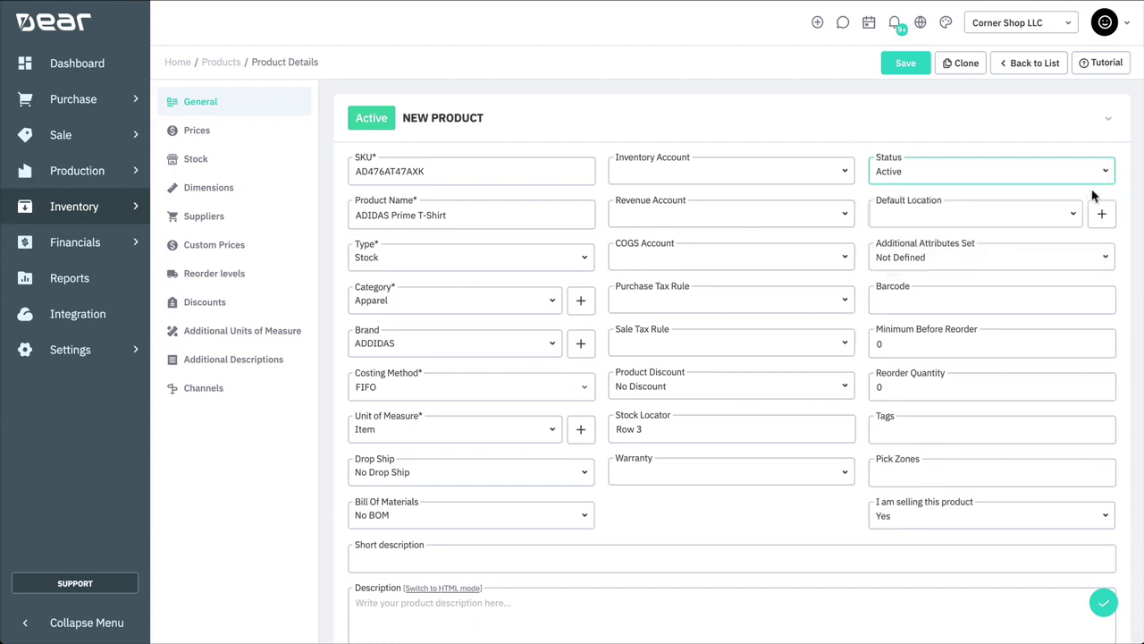
Set the default location to Corner Shop LLC and the additional attributes set to Clothing.
{"action": "left_click", "coordinate": [1073, 215]}
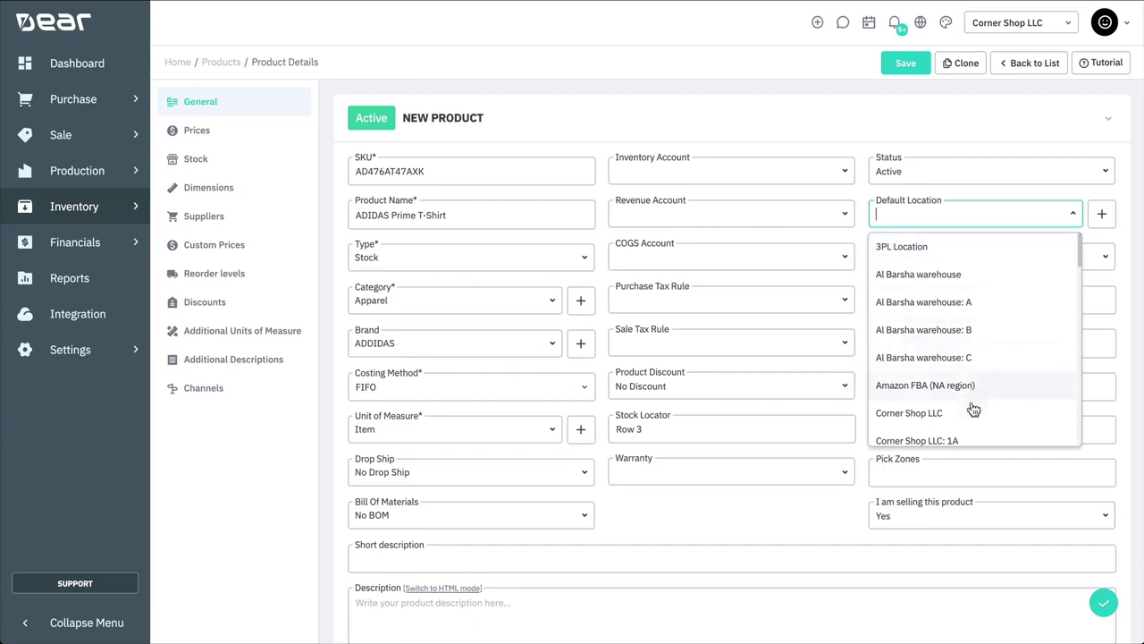
{"action": "left_click", "coordinate": [973, 414]}
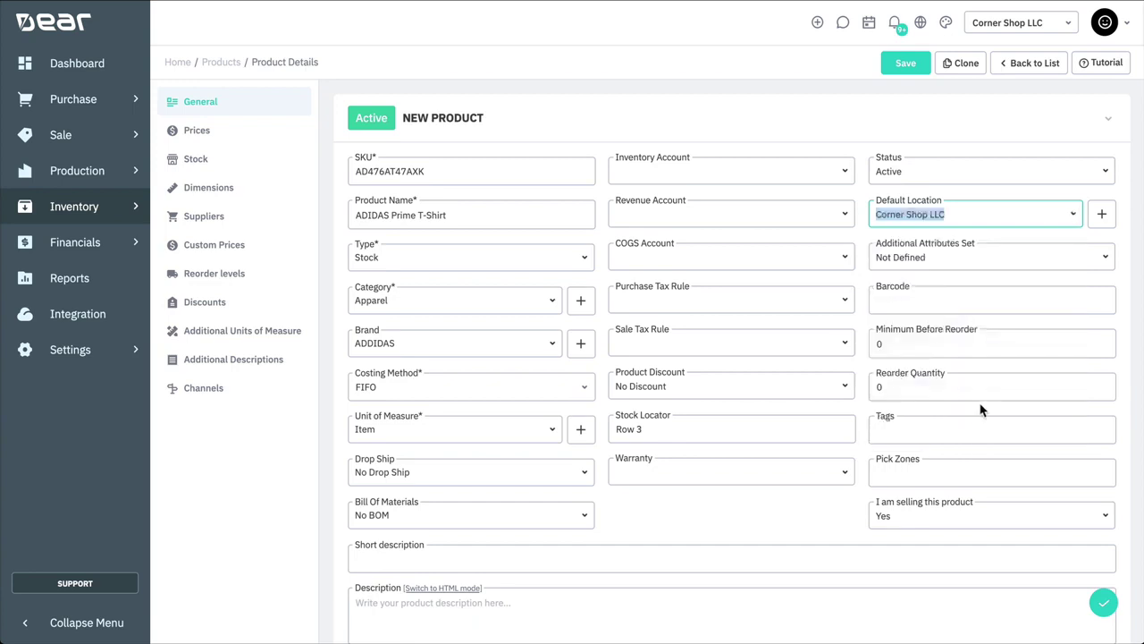
{"action": "left_click", "coordinate": [1107, 259]}
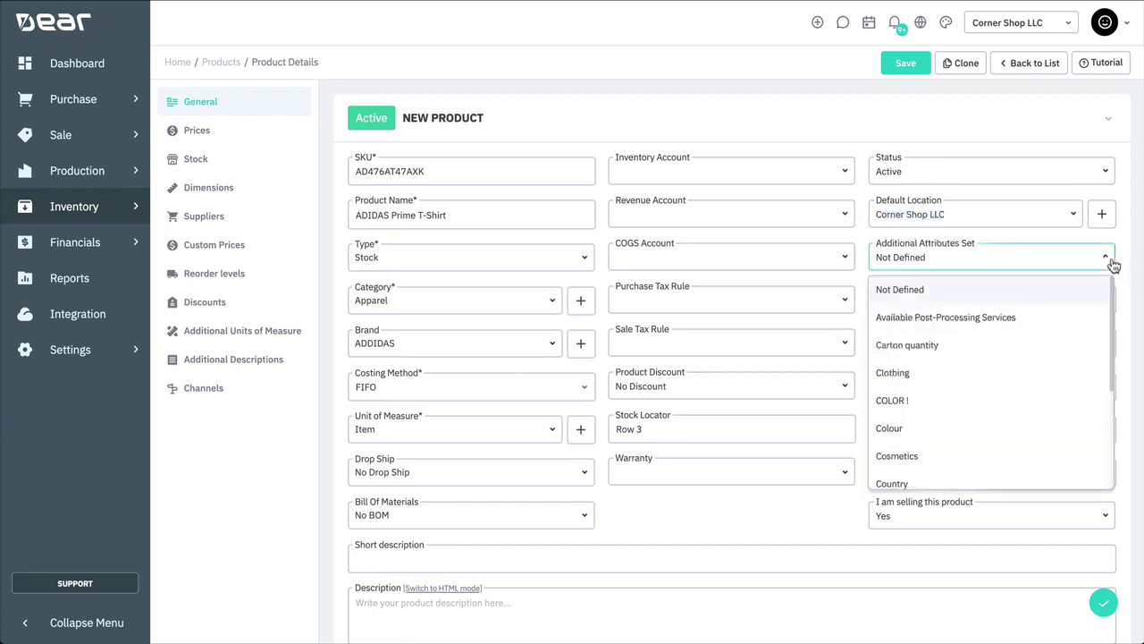
{"action": "left_click", "coordinate": [1011, 376]}
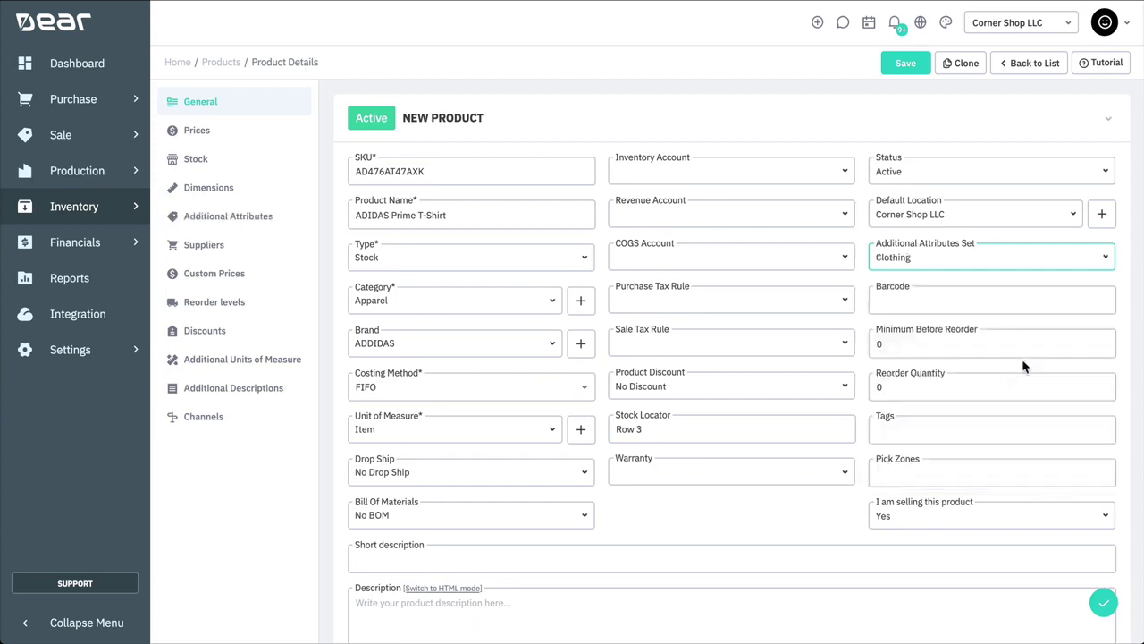
{"action": "left_click", "coordinate": [1073, 304]}
{"action": "type", "text": "4832049823094"}
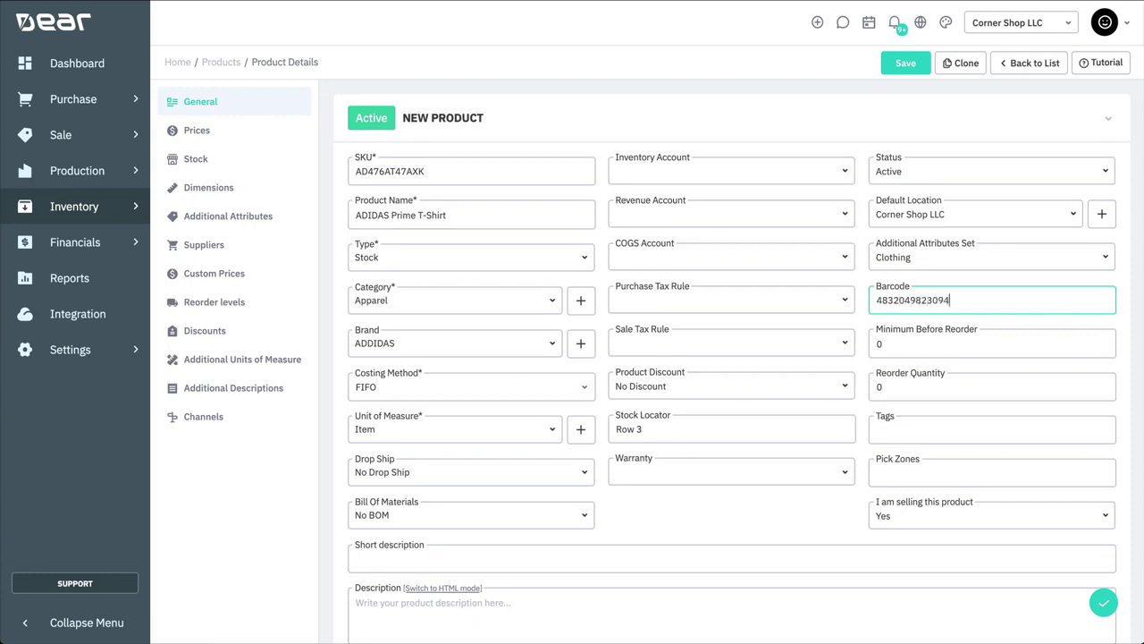
{"action": "left_click", "coordinate": [1068, 344]}
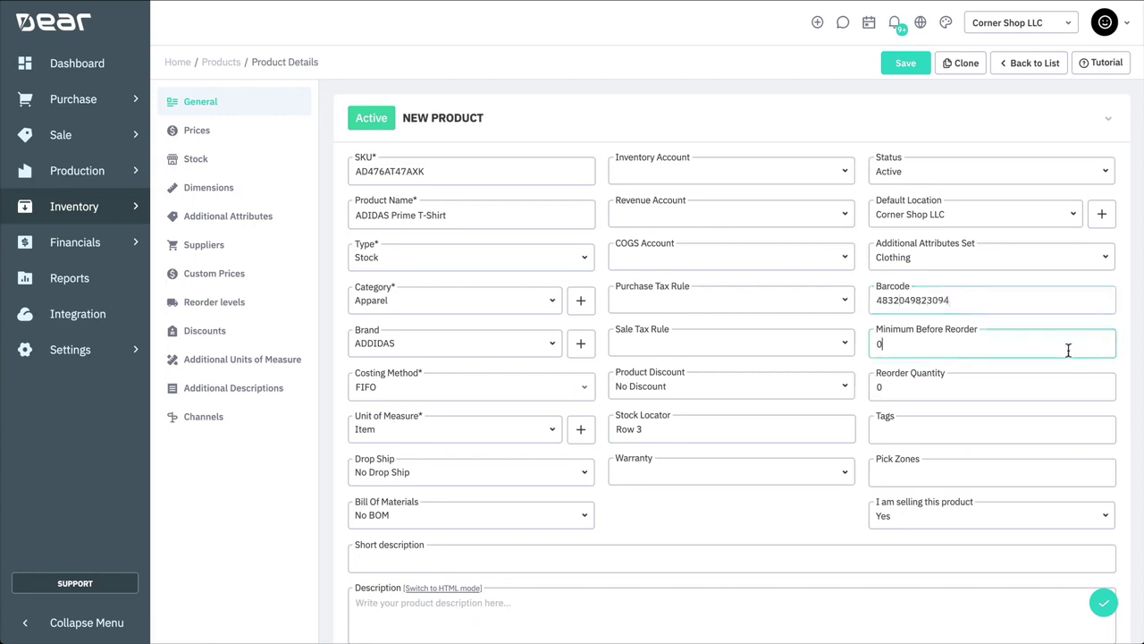
{"action": "left_click", "coordinate": [1067, 387]}
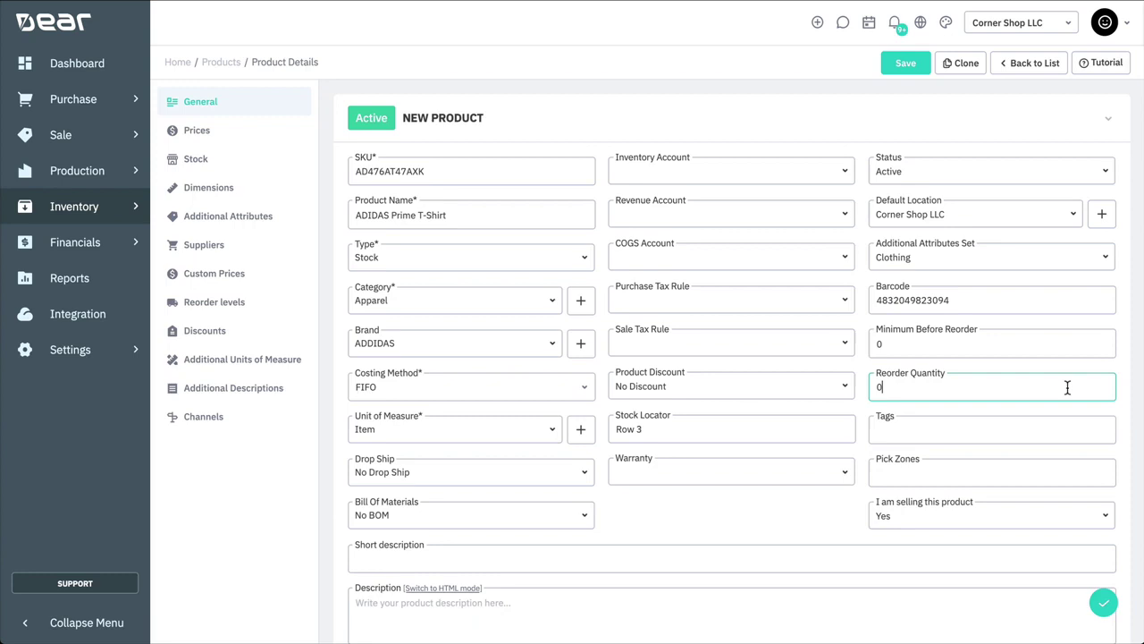
Add the tags Clothing and Casual to the product.
{"action": "left_click", "coordinate": [1064, 430]}
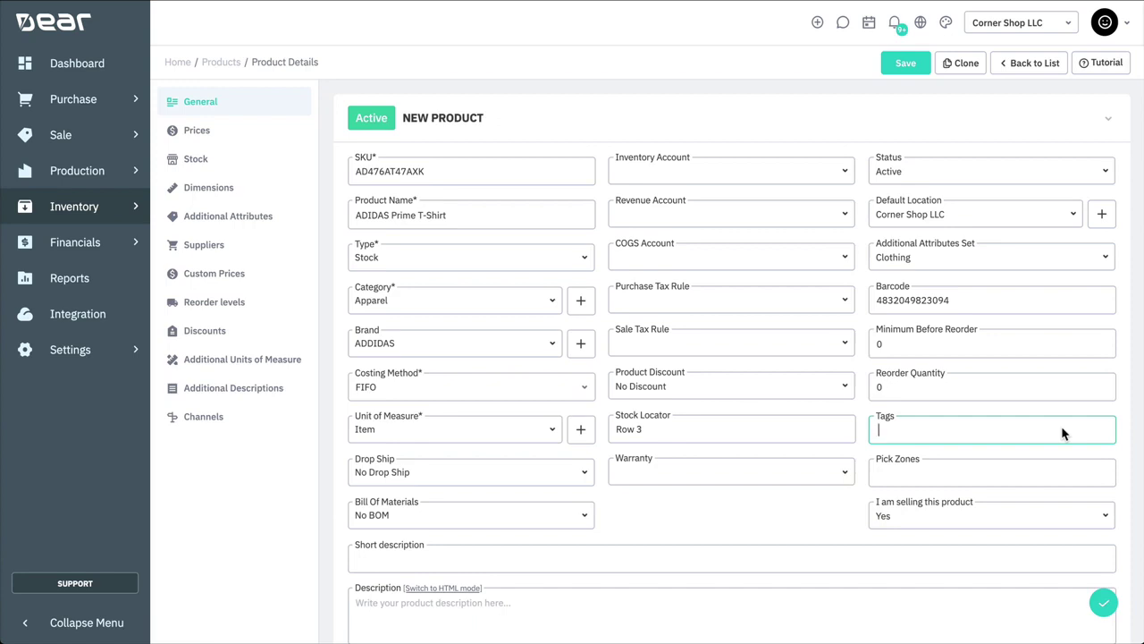
{"action": "type", "text": "Clothing"}
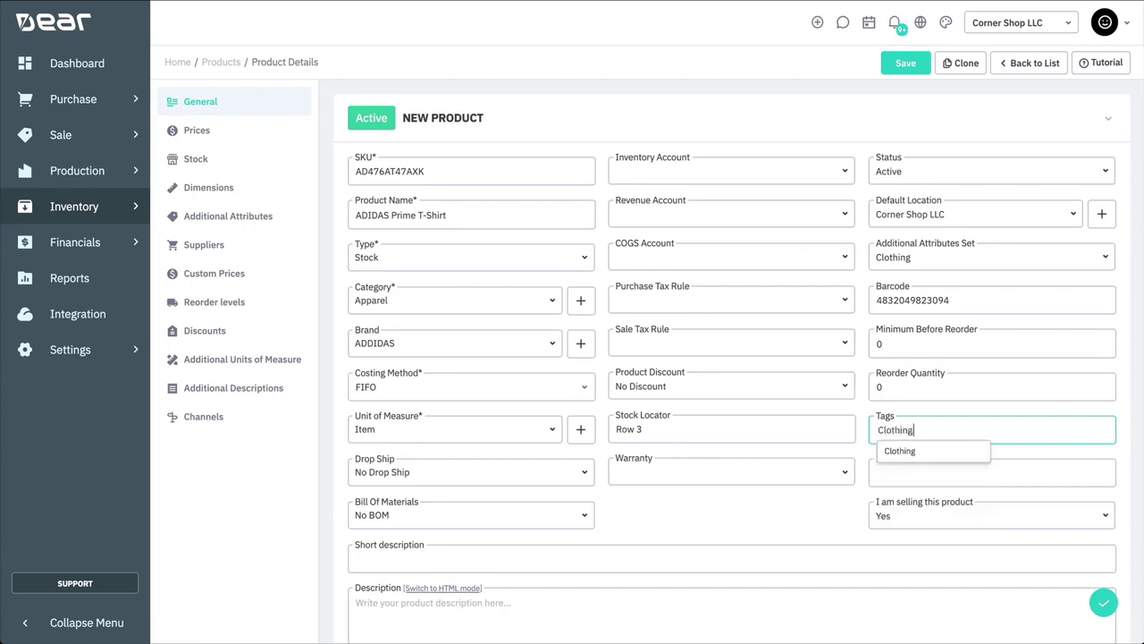
{"action": "key", "text": "Return"}
{"action": "type", "text": "Casual"}
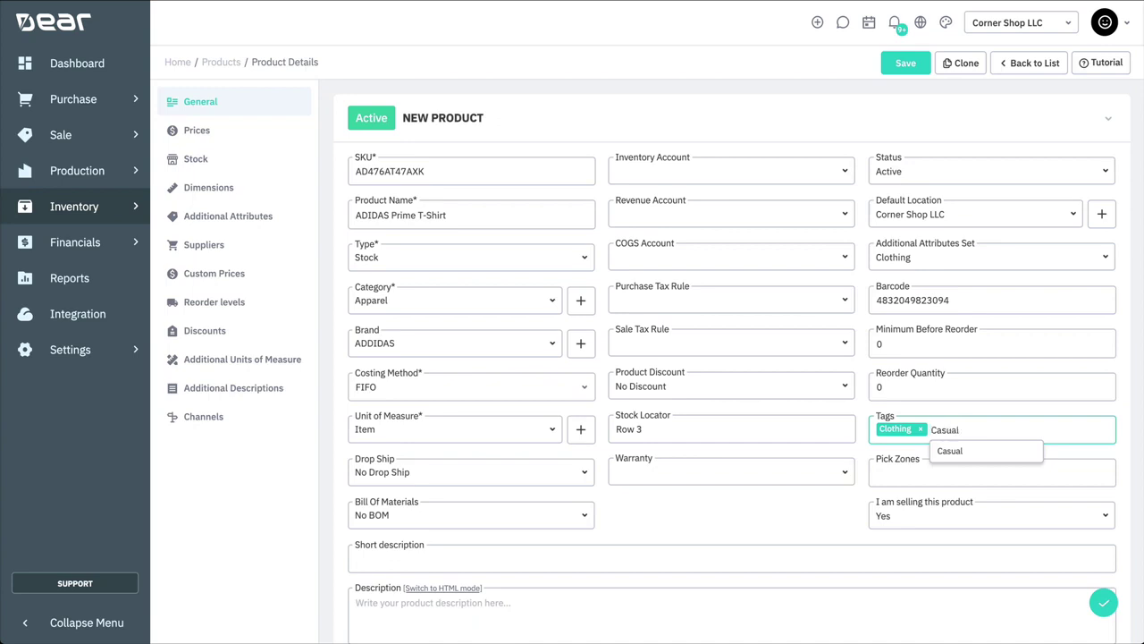
{"action": "key", "text": "Return"}
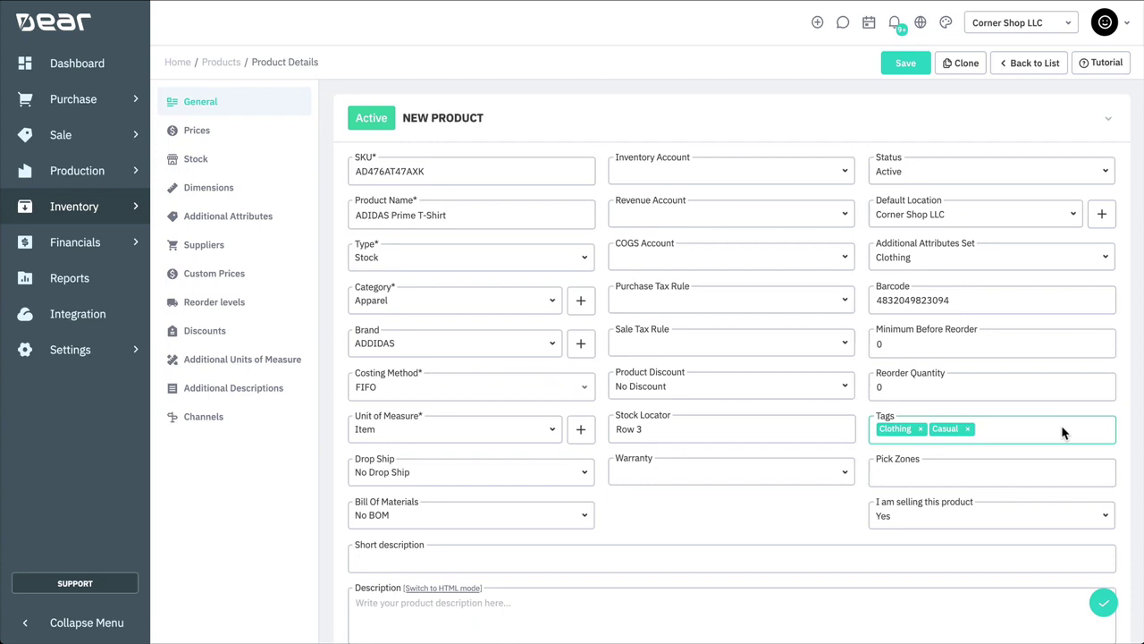
Review the pick zones and selling options, leaving pick zones empty and the selling option at Yes.
{"action": "left_click", "coordinate": [1063, 472]}
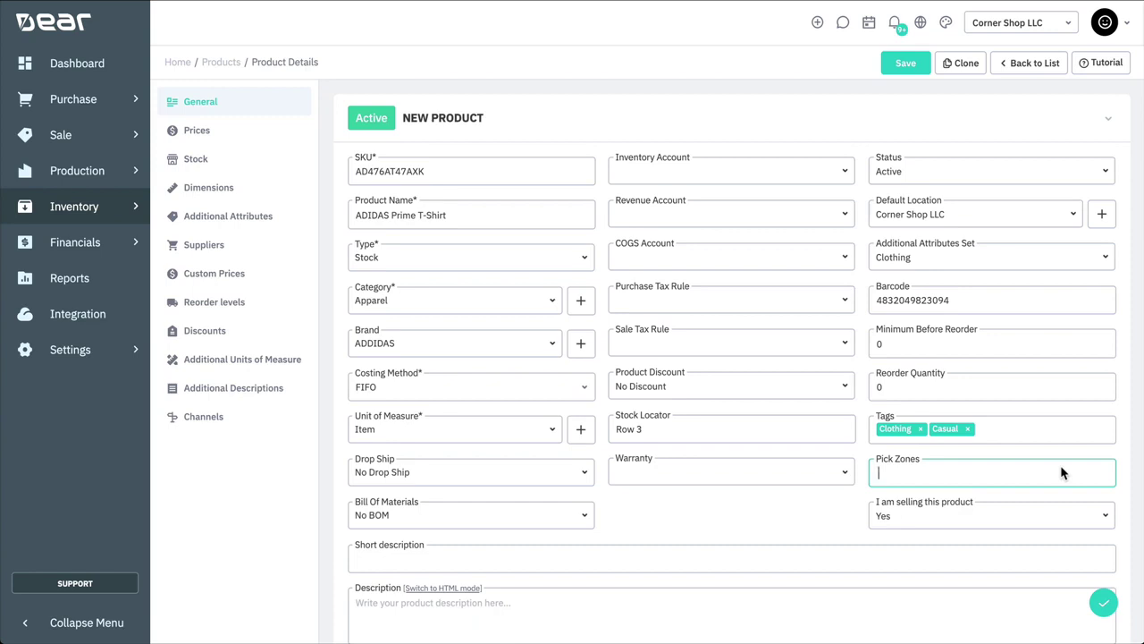
{"action": "left_click", "coordinate": [1107, 520]}
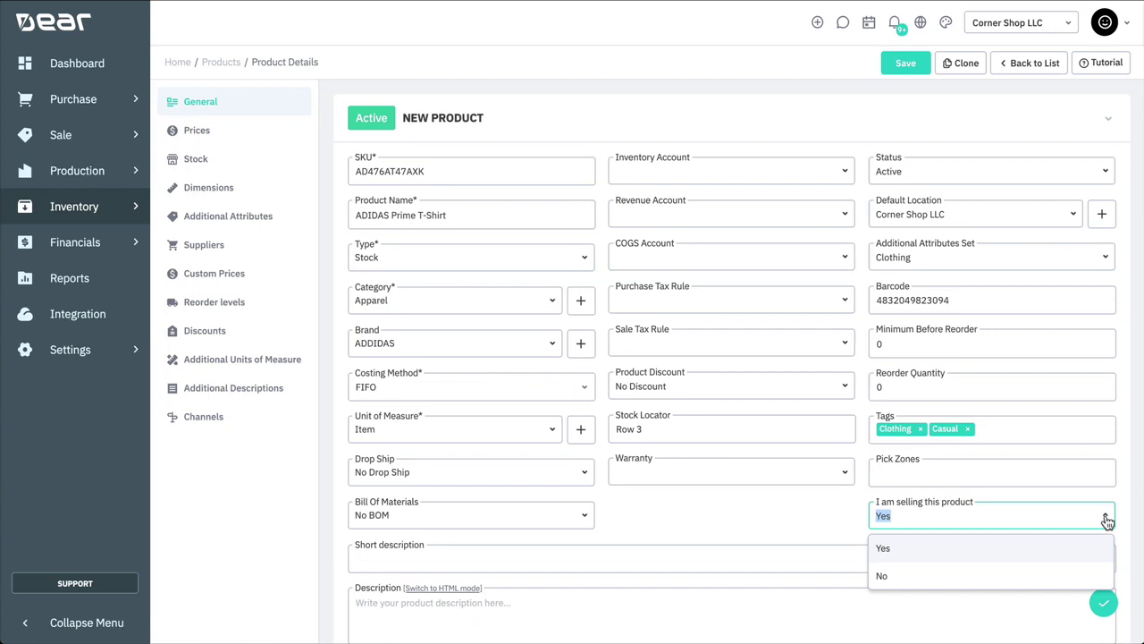
{"action": "left_click", "coordinate": [1107, 521]}
Enter "Simple Shirt" as the product's short description.
{"action": "scroll", "coordinate": [1109, 521], "scroll_direction": "down", "scroll_amount": 3}
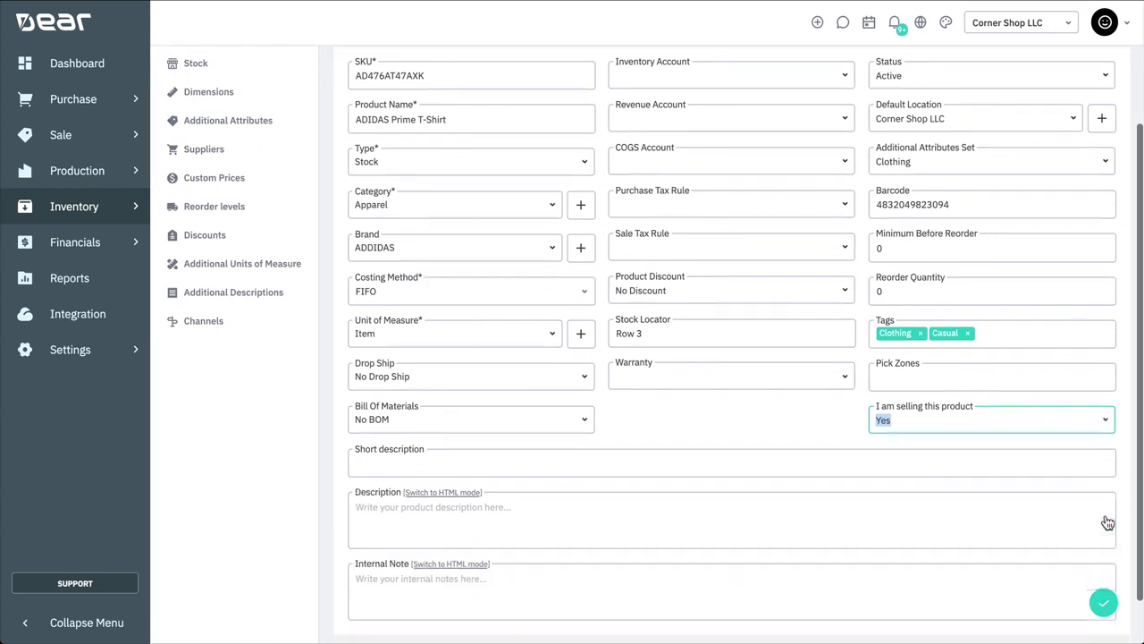
{"action": "left_click", "coordinate": [1027, 422]}
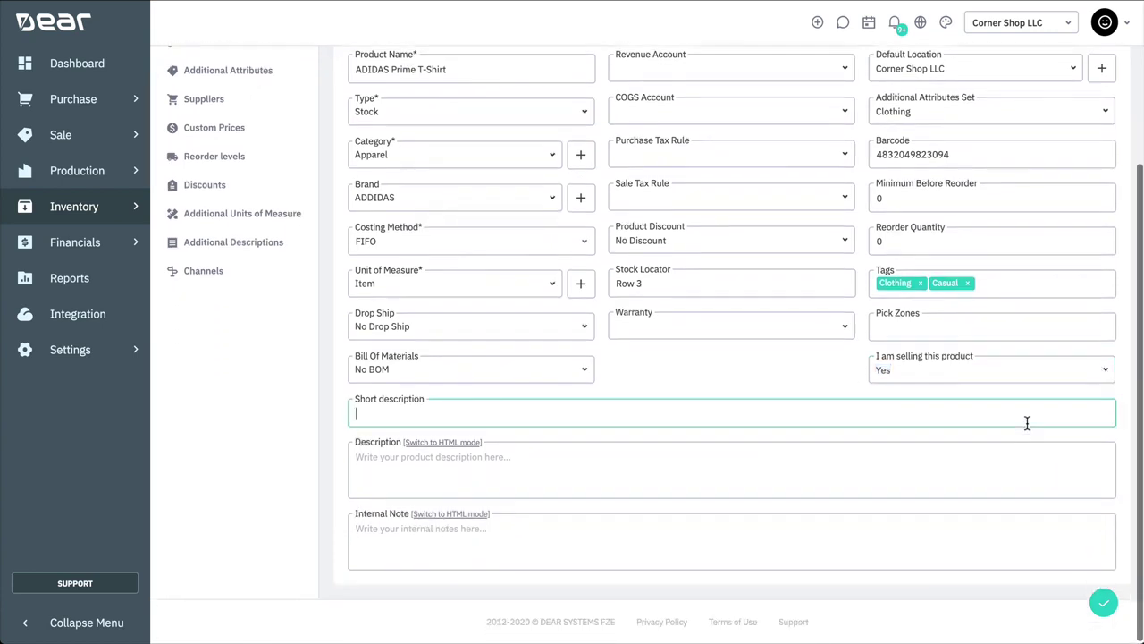
{"action": "type", "text": "Simple Shirt"}
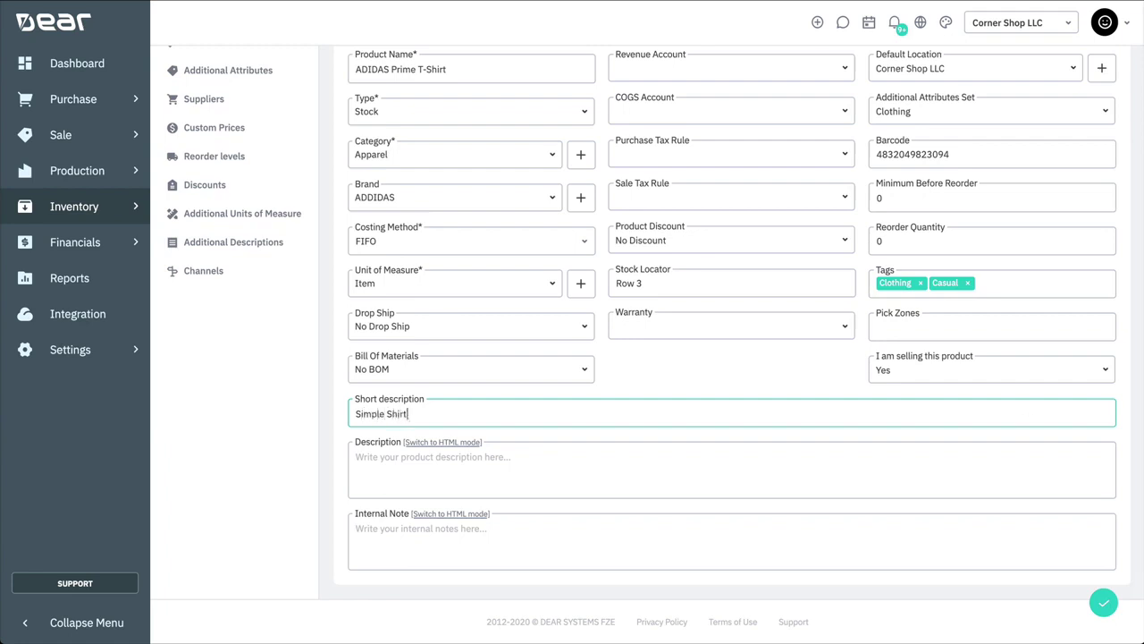
{"action": "key", "text": "Tab"}
Switch the description to HTML mode and paste the copied product details with the Info & Care table.
{"action": "left_click", "coordinate": [460, 442]}
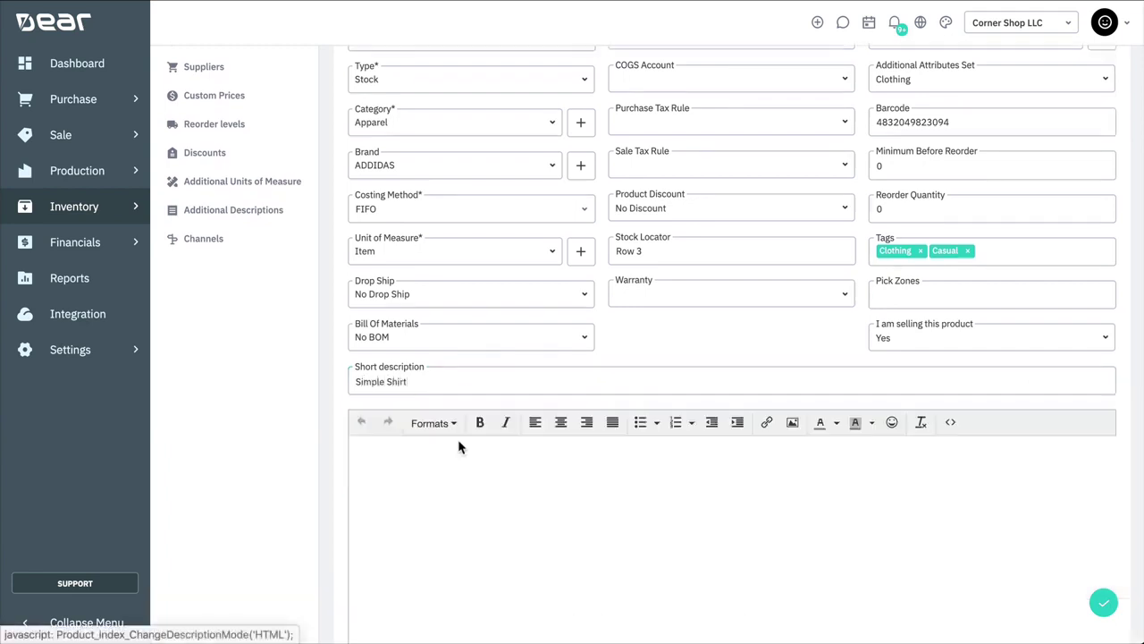
{"action": "key", "text": "ctrl+v"}
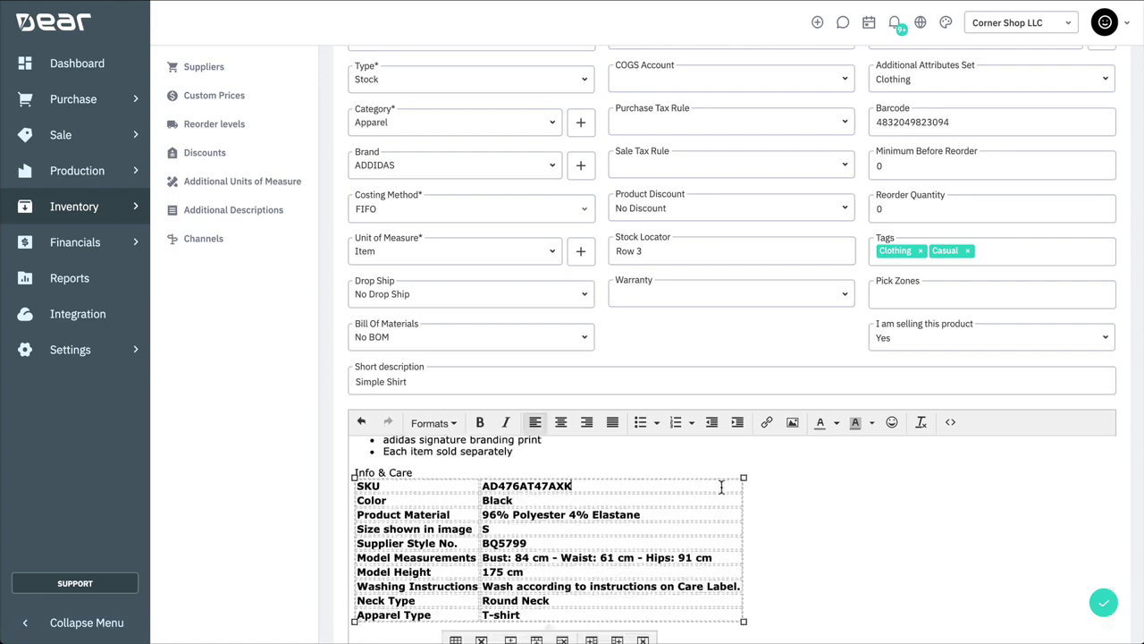
{"action": "scroll", "coordinate": [721, 480], "scroll_direction": "up", "scroll_amount": 2}
{"action": "left_click", "coordinate": [814, 473]}
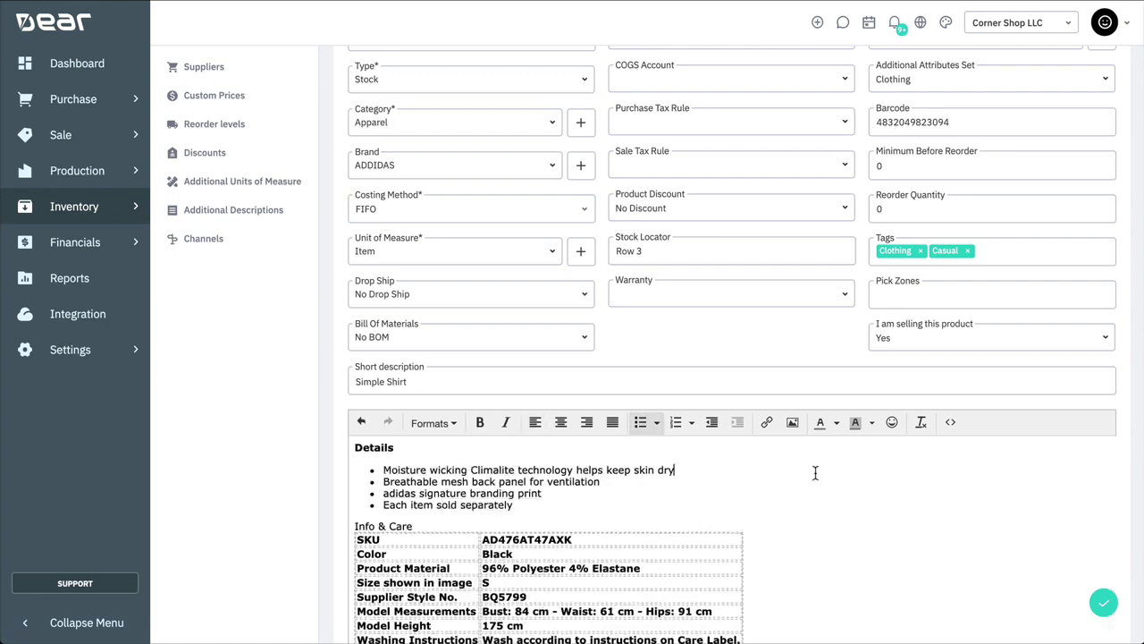
Enter "Great shirt for promotions" as the internal note.
{"action": "scroll", "coordinate": [818, 494], "scroll_direction": "down", "scroll_amount": 1}
{"action": "scroll", "coordinate": [858, 388], "scroll_direction": "down", "scroll_amount": 3}
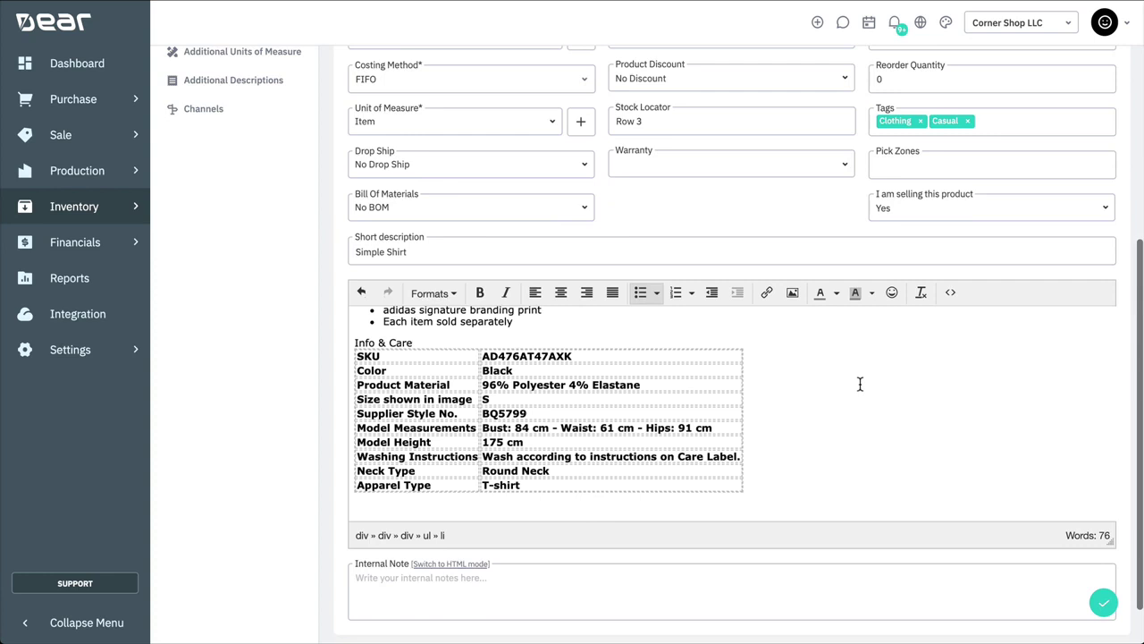
{"action": "left_click", "coordinate": [757, 519]}
{"action": "type", "text": "Great s"}
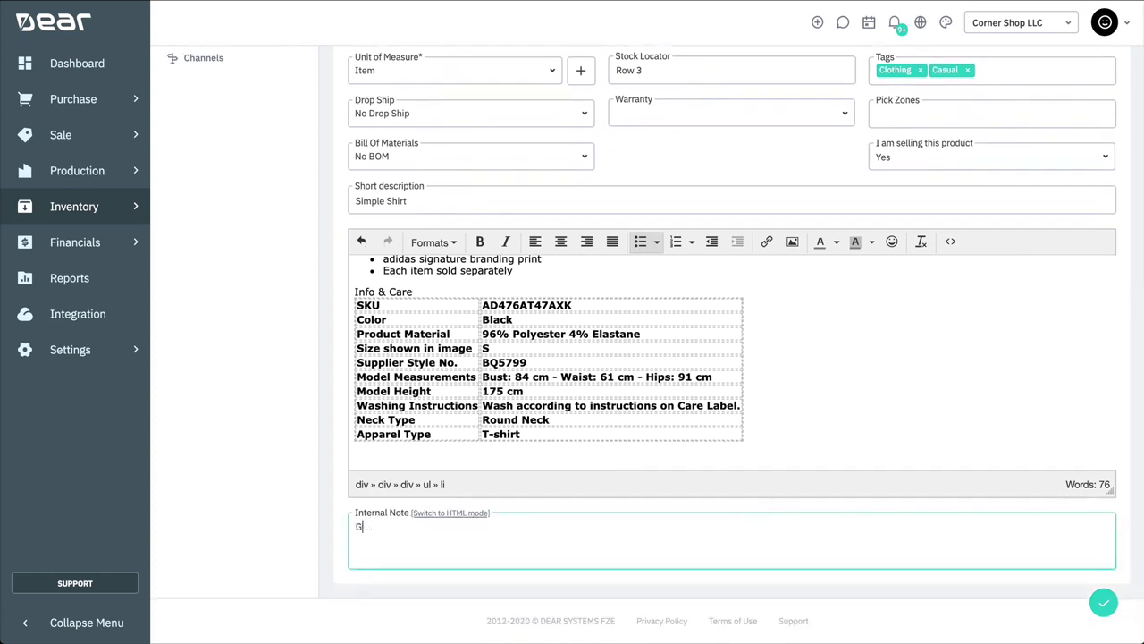
{"action": "type", "text": "hirt for promotions"}
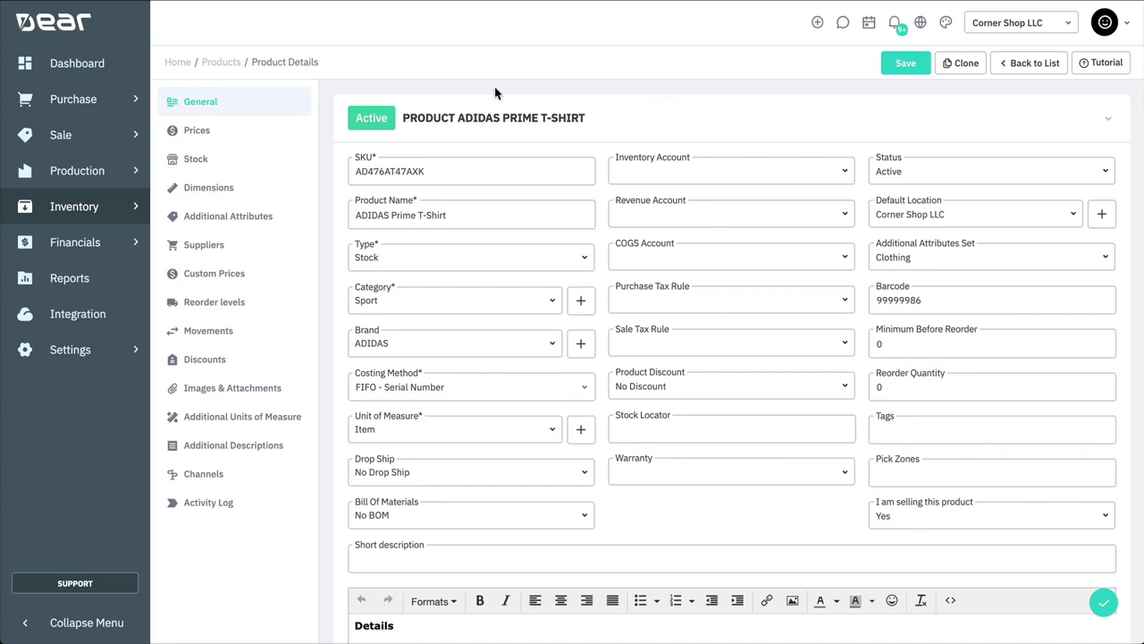
Set the Wholesale price tier of the ADIDAS Prime T-Shirt to 70.
{"action": "left_click", "coordinate": [258, 136]}
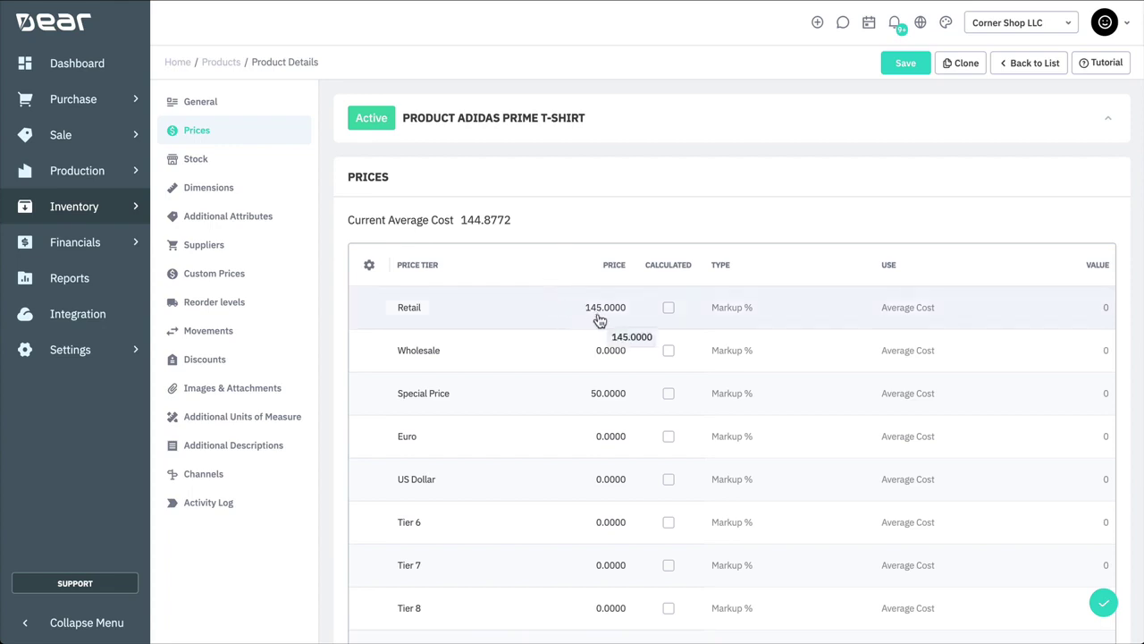
{"action": "left_click", "coordinate": [614, 354]}
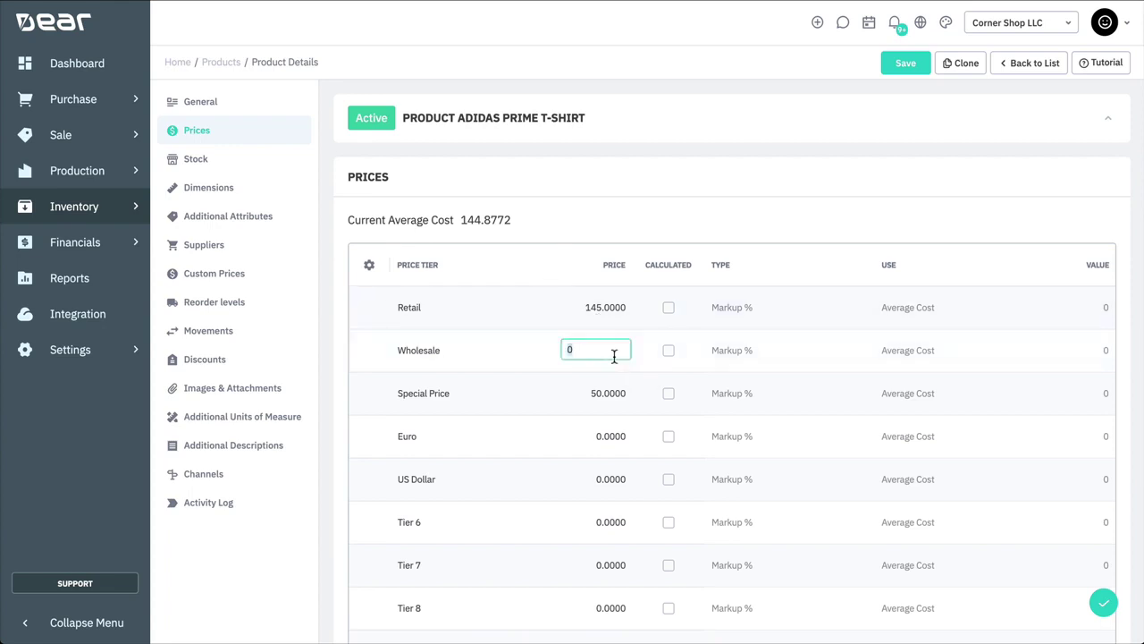
{"action": "type", "text": "70"}
{"action": "left_click", "coordinate": [662, 189]}
Review the product's stock levels by location and its size and weight dimensions.
{"action": "left_click", "coordinate": [246, 169]}
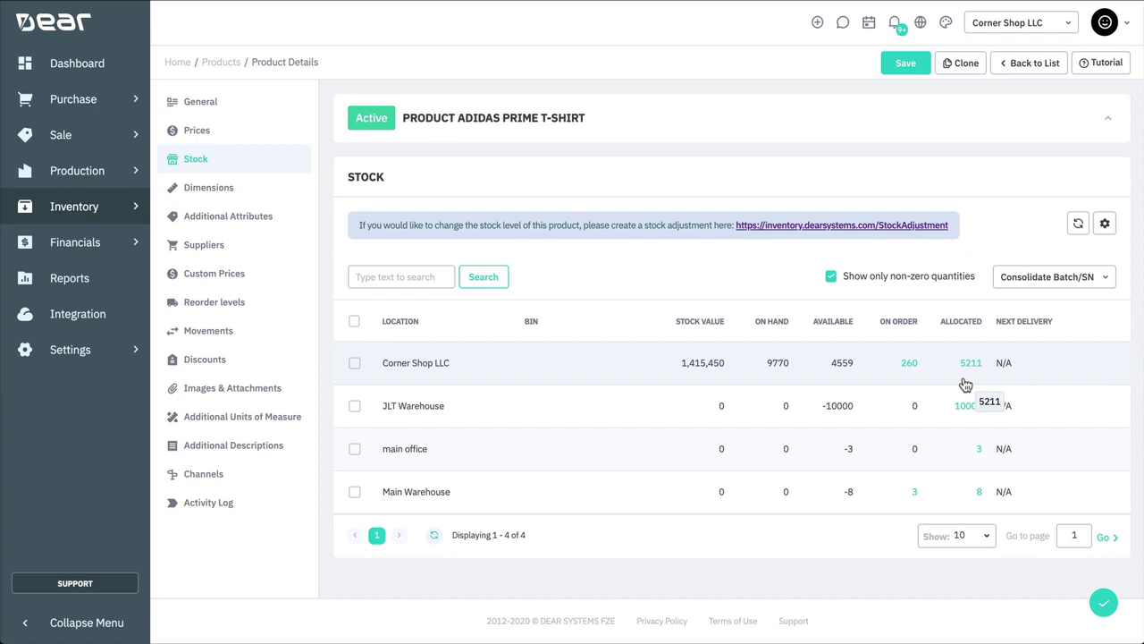
{"action": "left_click", "coordinate": [254, 189]}
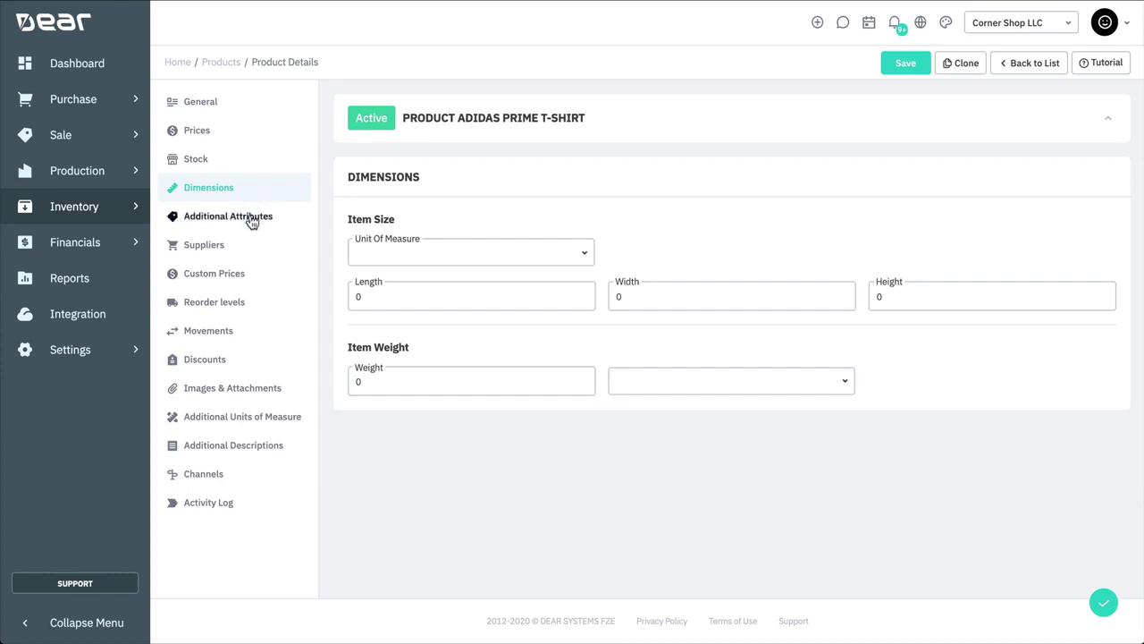
Set the product's additional attributes to size Medium and color White.
{"action": "left_click", "coordinate": [253, 217]}
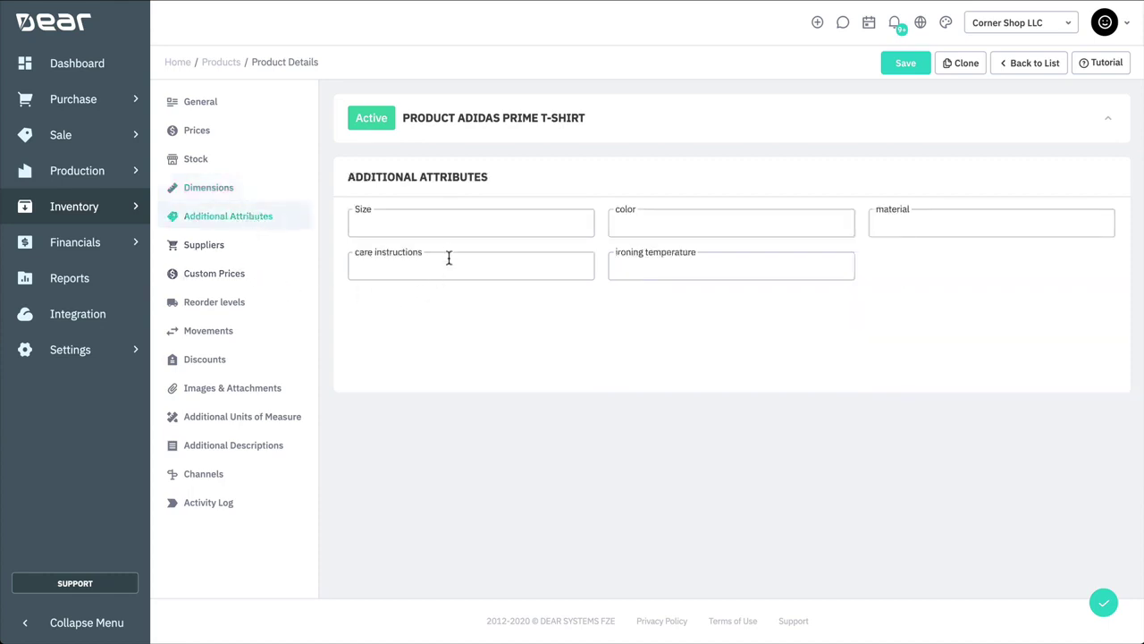
{"action": "left_click", "coordinate": [446, 229]}
{"action": "type", "text": "Medium"}
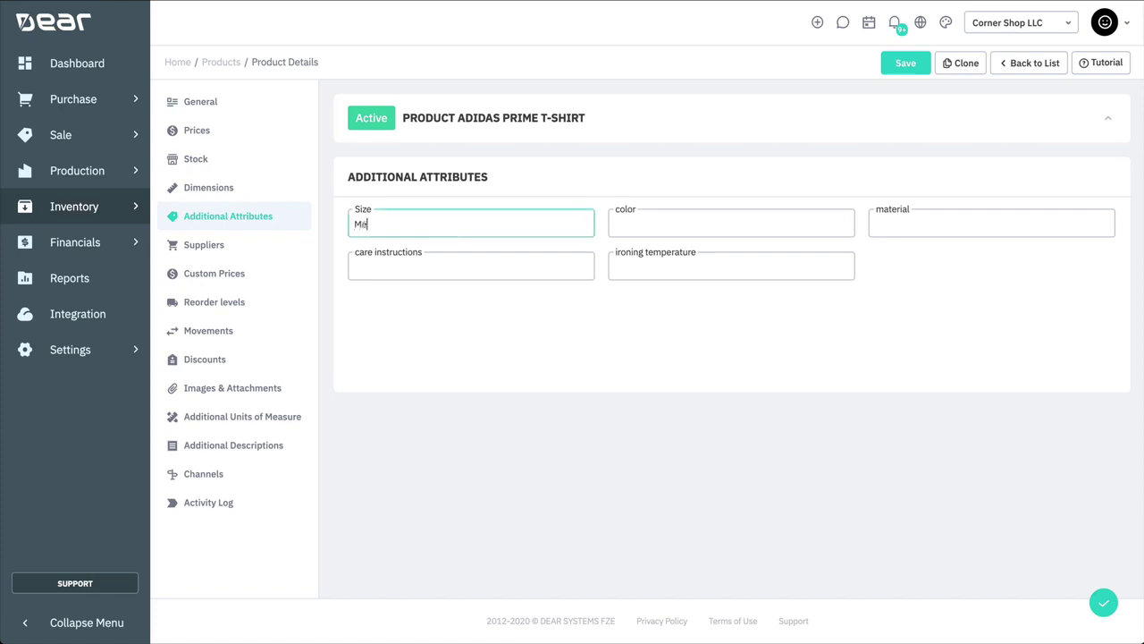
{"action": "left_click", "coordinate": [709, 229]}
{"action": "type", "text": "White"}
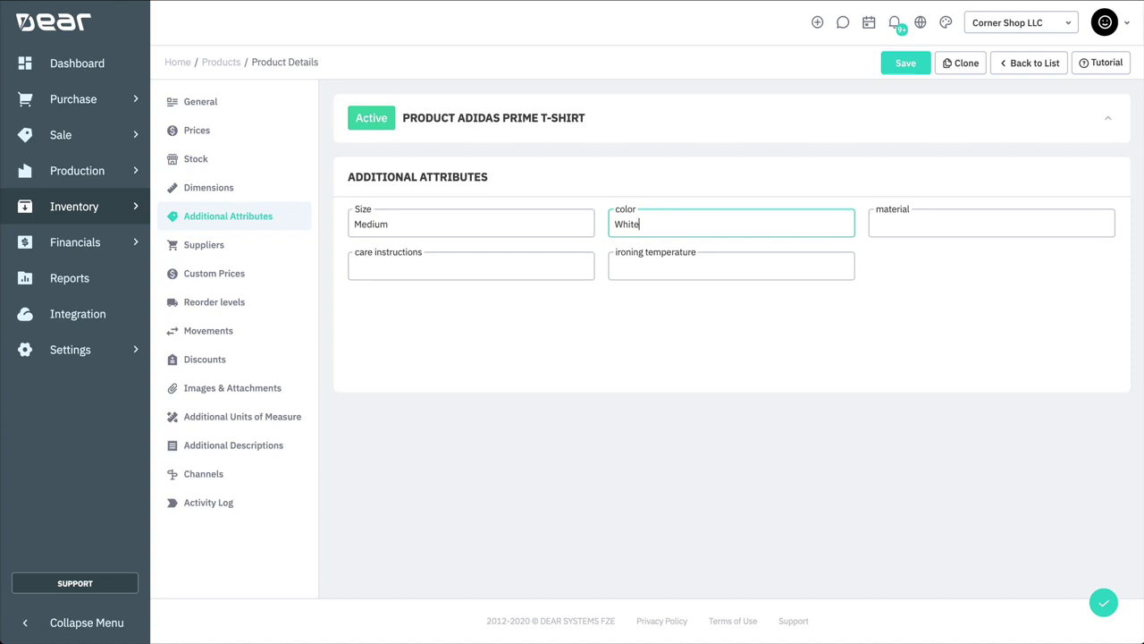
Review the product's suppliers and add a custom price of 11 for the customer Bob the Builder Pty Ltd.
{"action": "left_click", "coordinate": [275, 253]}
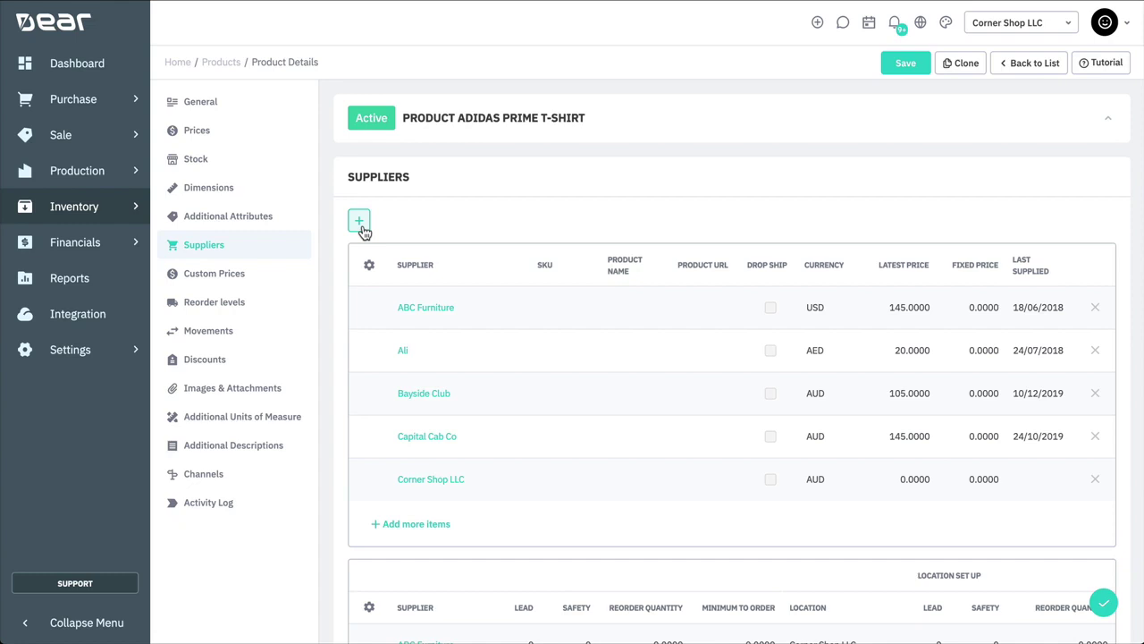
{"action": "left_click", "coordinate": [263, 273]}
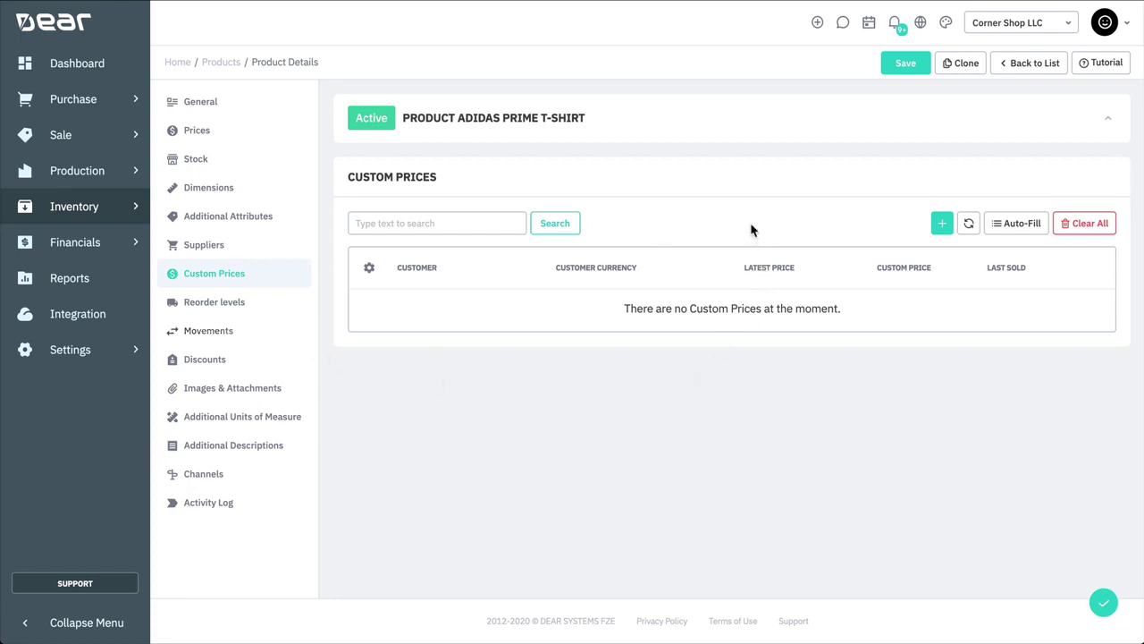
{"action": "left_click", "coordinate": [940, 224]}
{"action": "type", "text": "bob"}
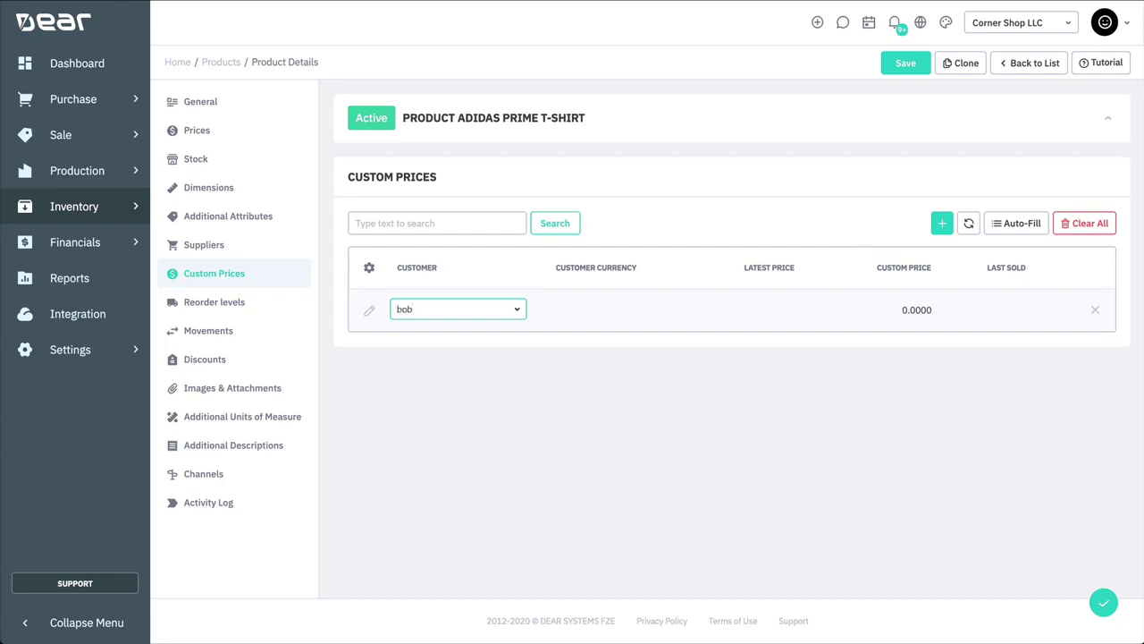
{"action": "left_click", "coordinate": [474, 337]}
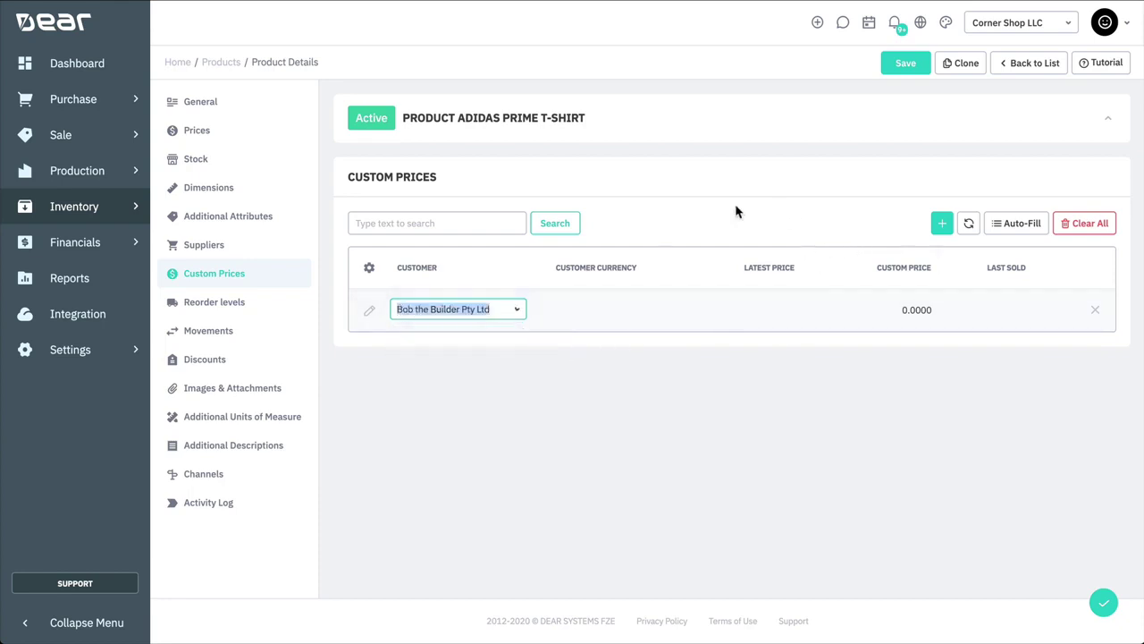
{"action": "left_click", "coordinate": [907, 309]}
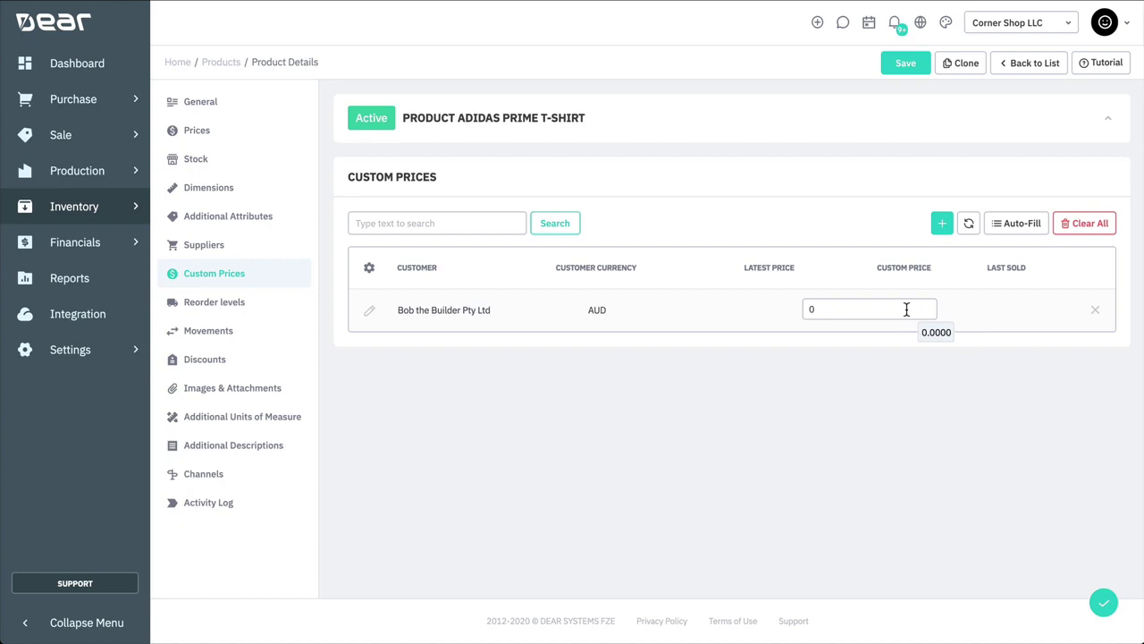
{"action": "left_click", "coordinate": [906, 310]}
{"action": "type", "text": "11"}
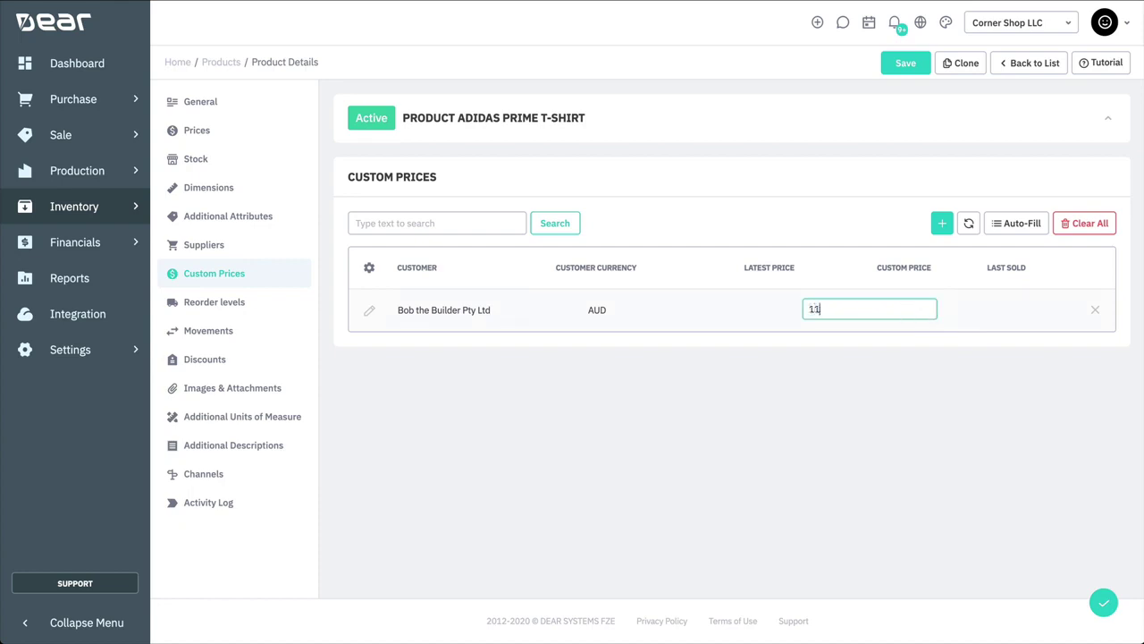
Set the custom price for the customer Bob the Builder Pty Ltd to 110.
{"action": "left_click", "coordinate": [866, 209]}
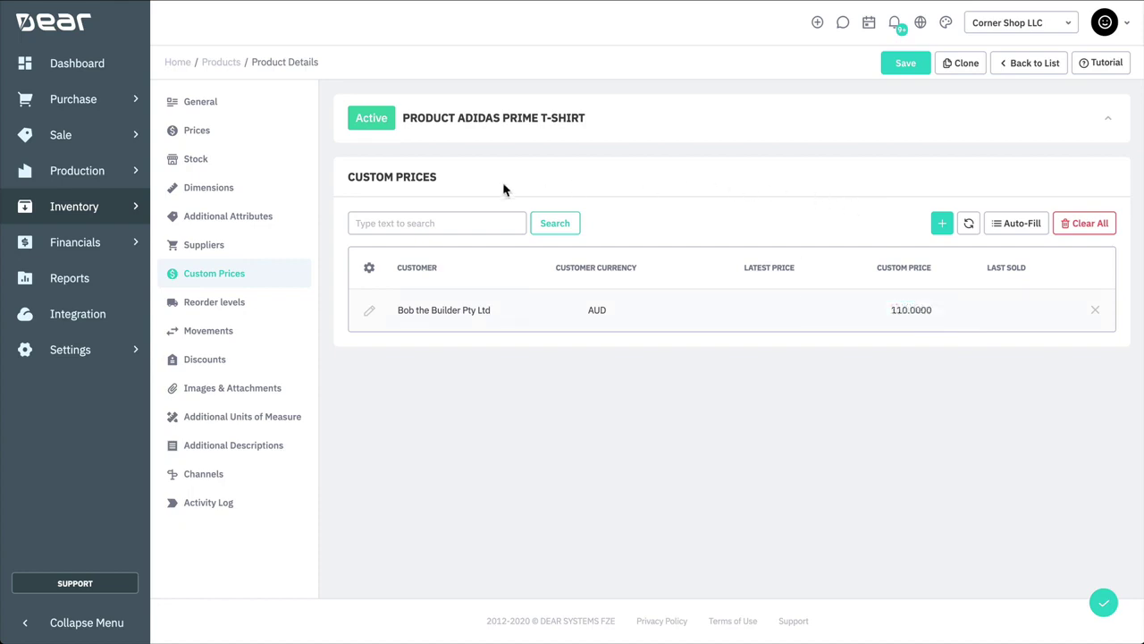
Add a reorder level entry for the Corner Shop LLC location to the product.
{"action": "left_click", "coordinate": [275, 299]}
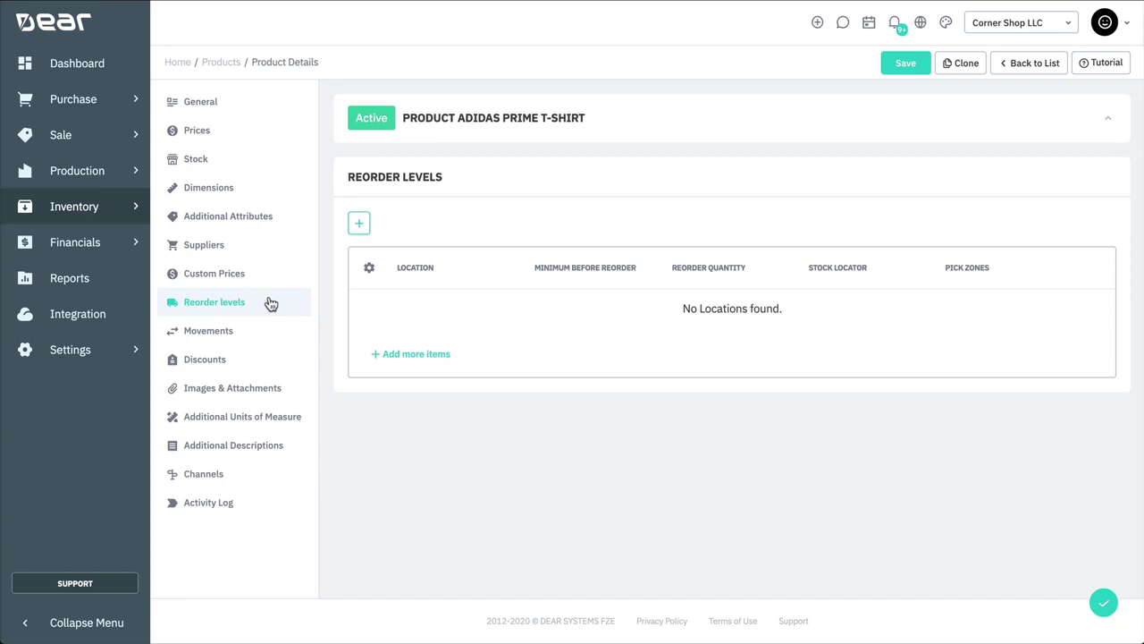
{"action": "left_click", "coordinate": [358, 223]}
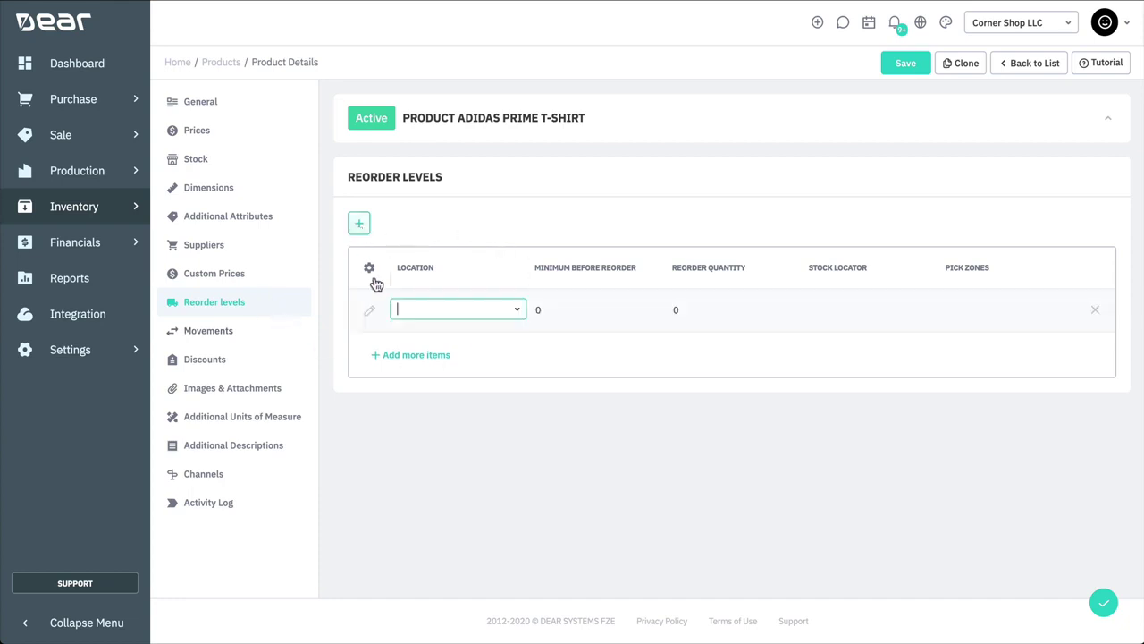
{"action": "left_click", "coordinate": [518, 310]}
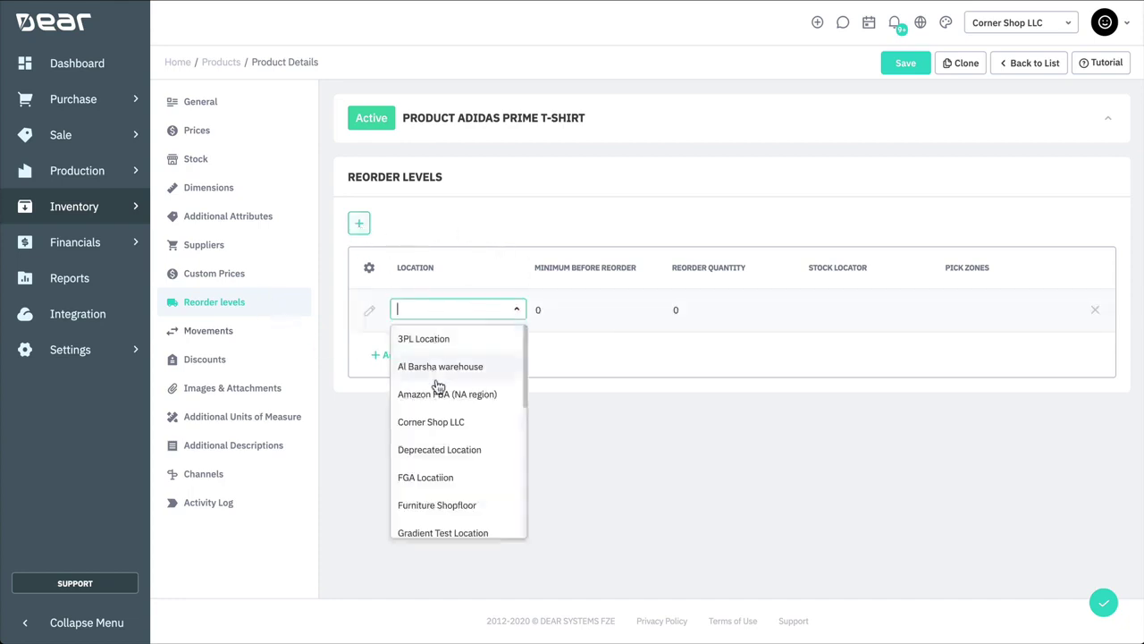
{"action": "left_click", "coordinate": [418, 422]}
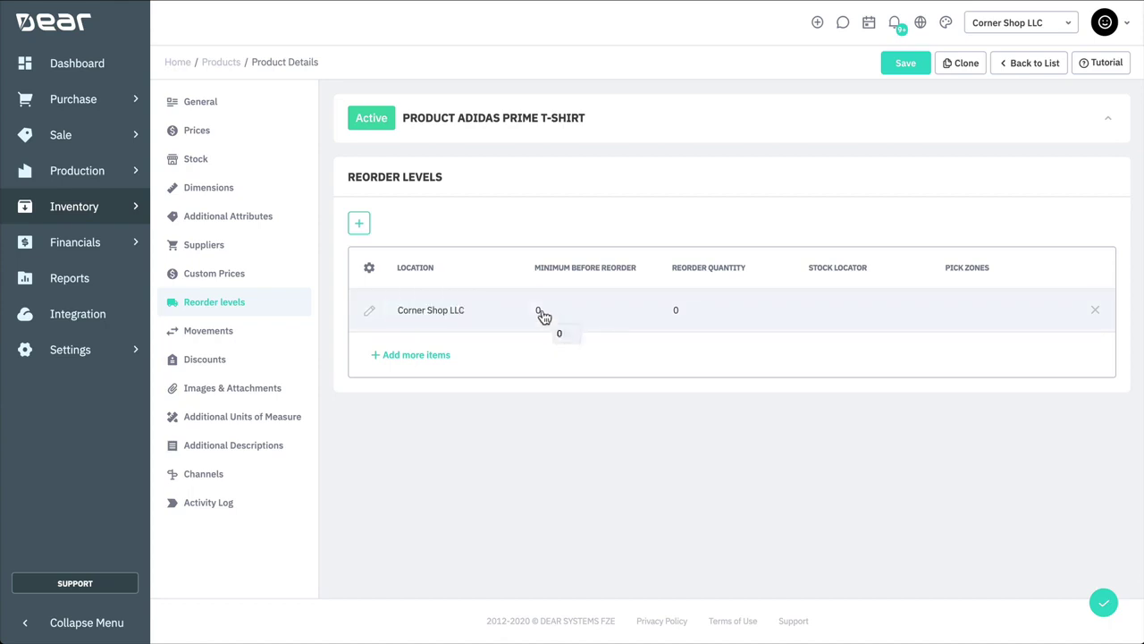
Set Corner Shop LLC's minimum before reorder to 100 and its reorder quantity to 500.
{"action": "left_click", "coordinate": [542, 310]}
{"action": "key", "text": "BackSpace"}
{"action": "type", "text": "100"}
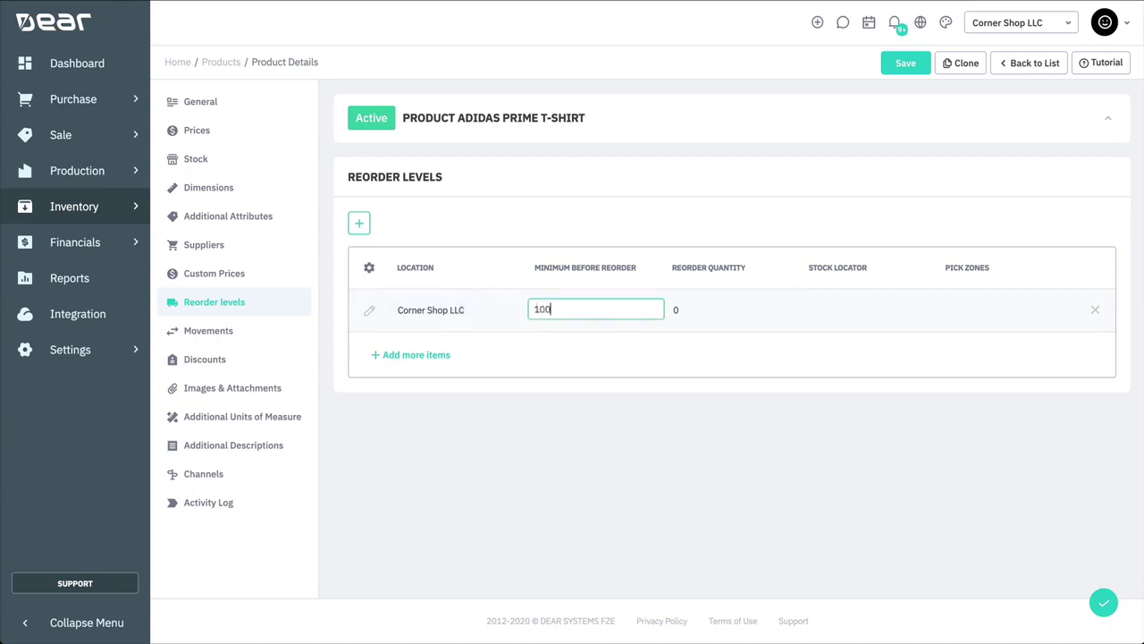
{"action": "left_click", "coordinate": [689, 309]}
{"action": "type", "text": "500"}
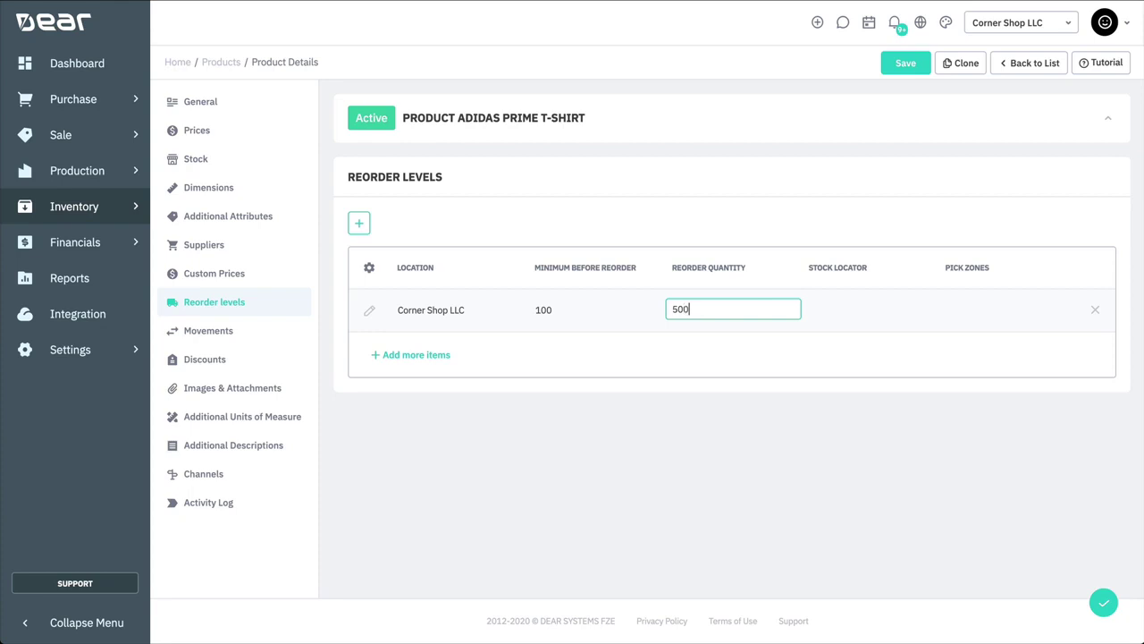
{"action": "left_click", "coordinate": [617, 187]}
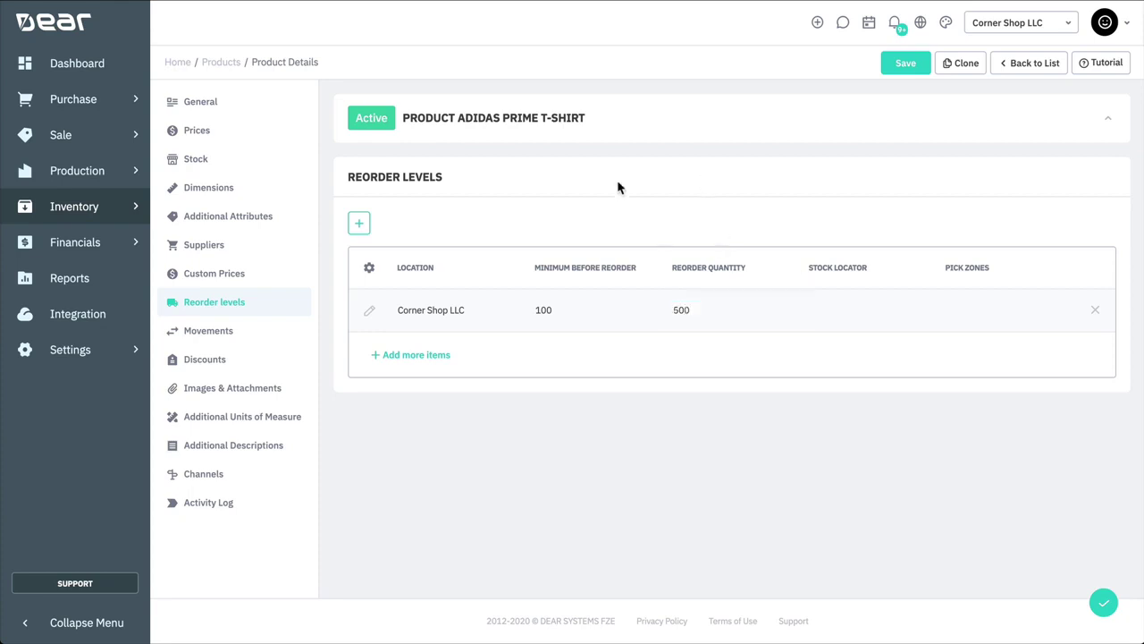
Review the product's stock movements and the available movement display options.
{"action": "left_click", "coordinate": [197, 333]}
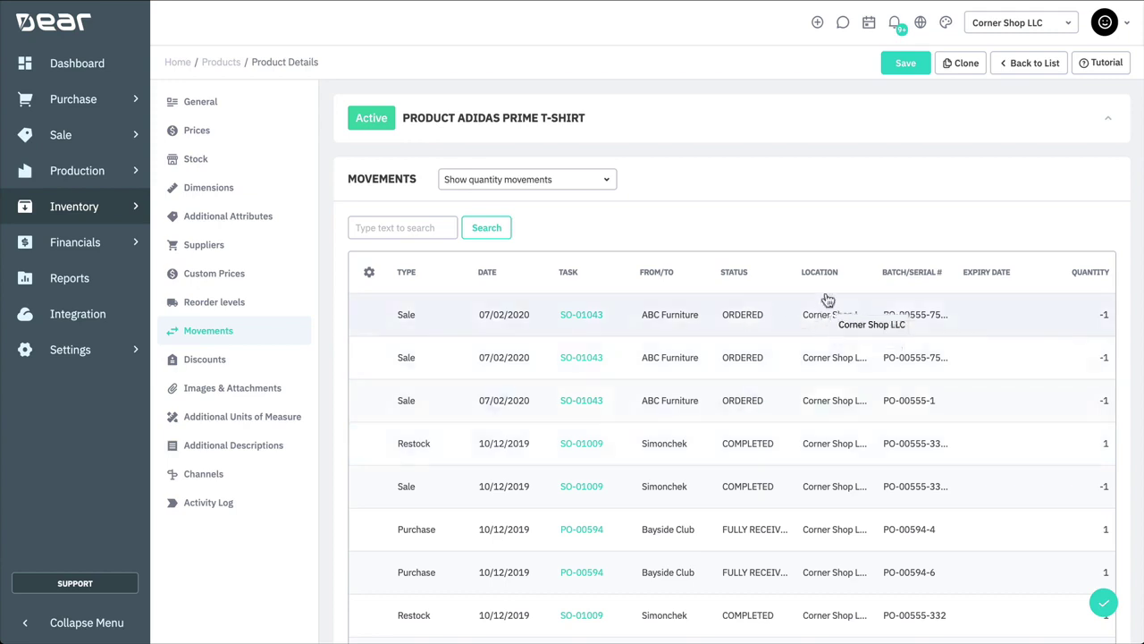
{"action": "left_click", "coordinate": [610, 181]}
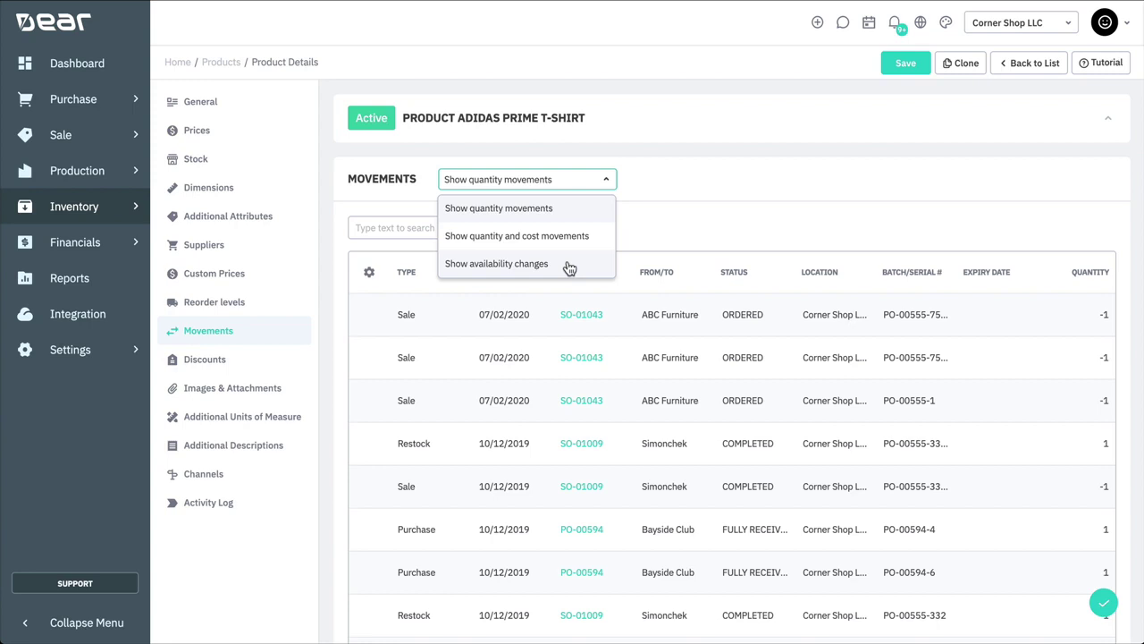
{"action": "left_click", "coordinate": [698, 188]}
Review the product's customer-specific discounts and its images and attachments.
{"action": "left_click", "coordinate": [258, 361]}
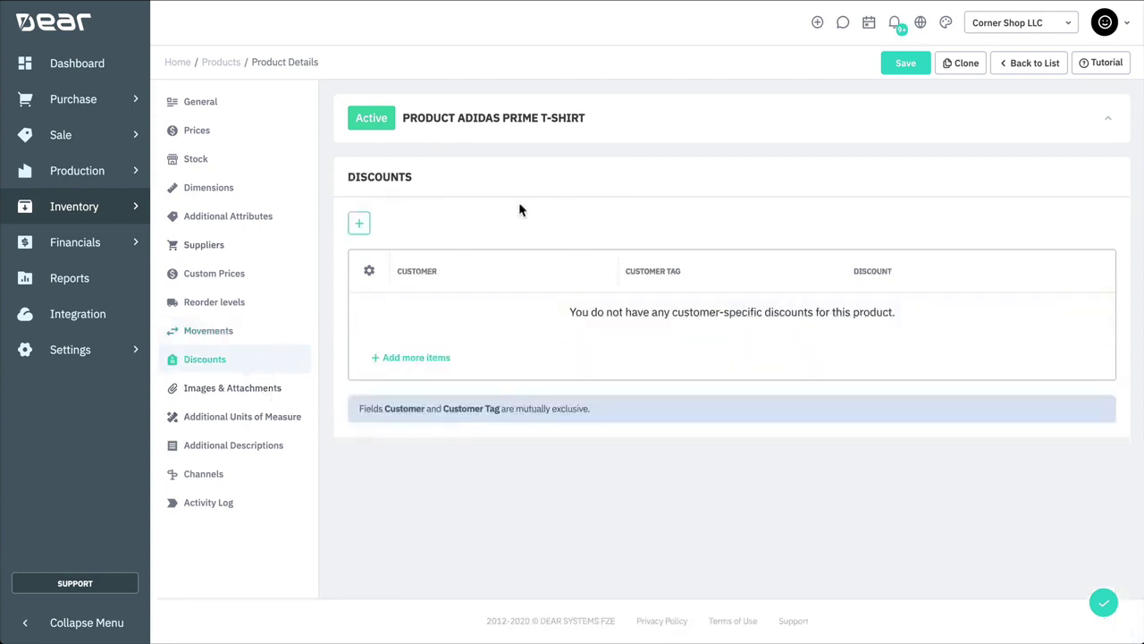
{"action": "left_click", "coordinate": [288, 390]}
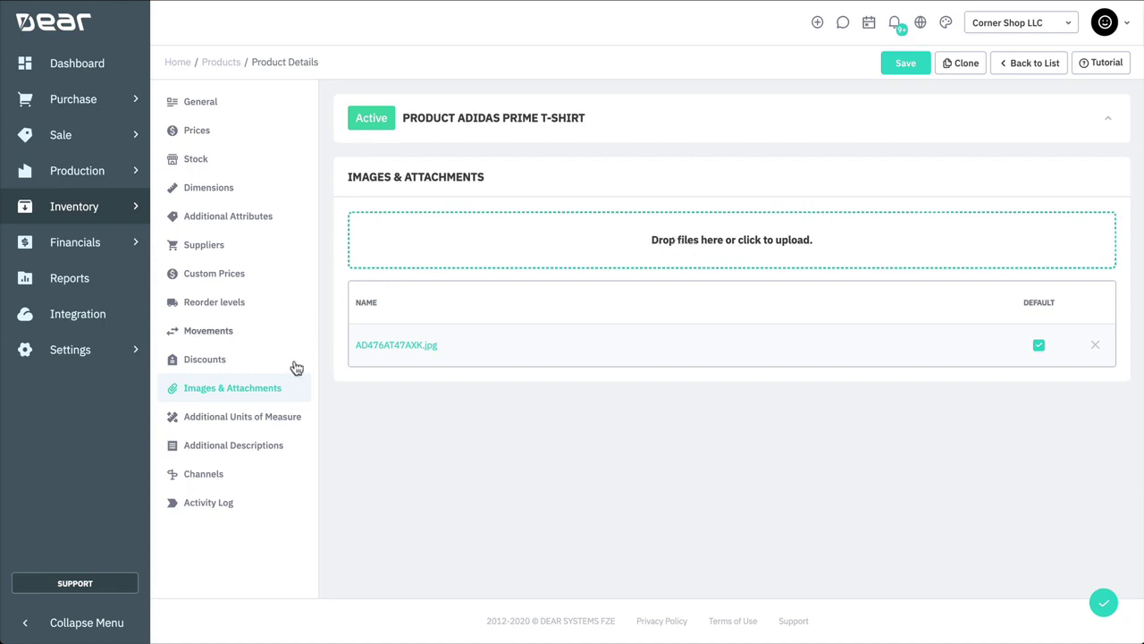
Start a new product as an additional unit of measure for the T-shirt, with Item as its unit.
{"action": "left_click", "coordinate": [274, 422]}
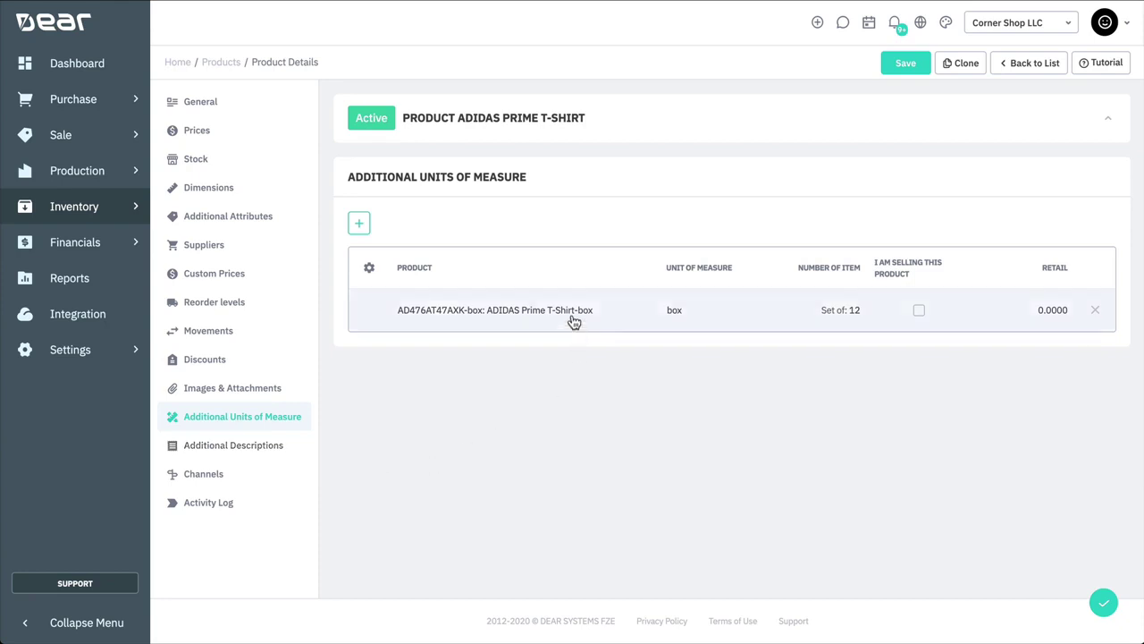
{"action": "left_click", "coordinate": [362, 225]}
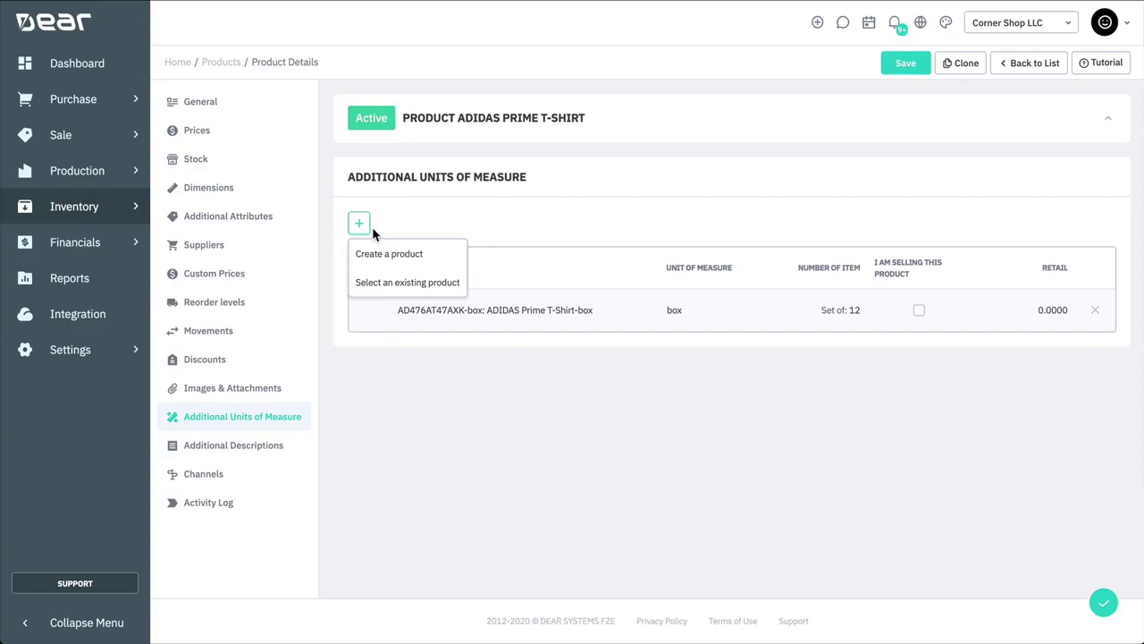
{"action": "left_click", "coordinate": [376, 255]}
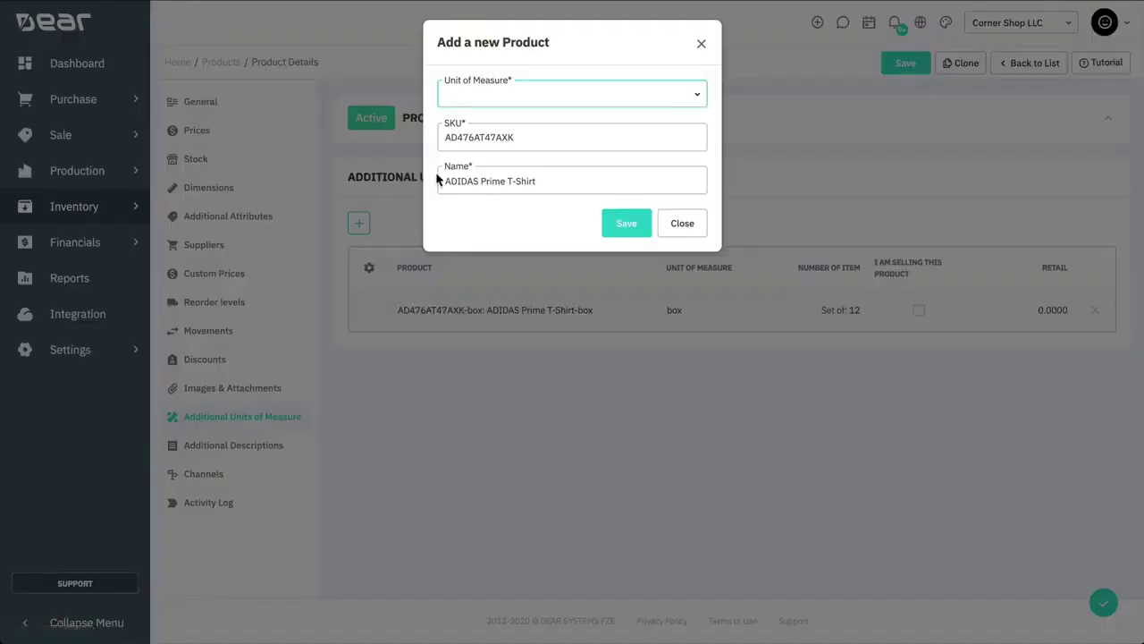
{"action": "left_click", "coordinate": [696, 100]}
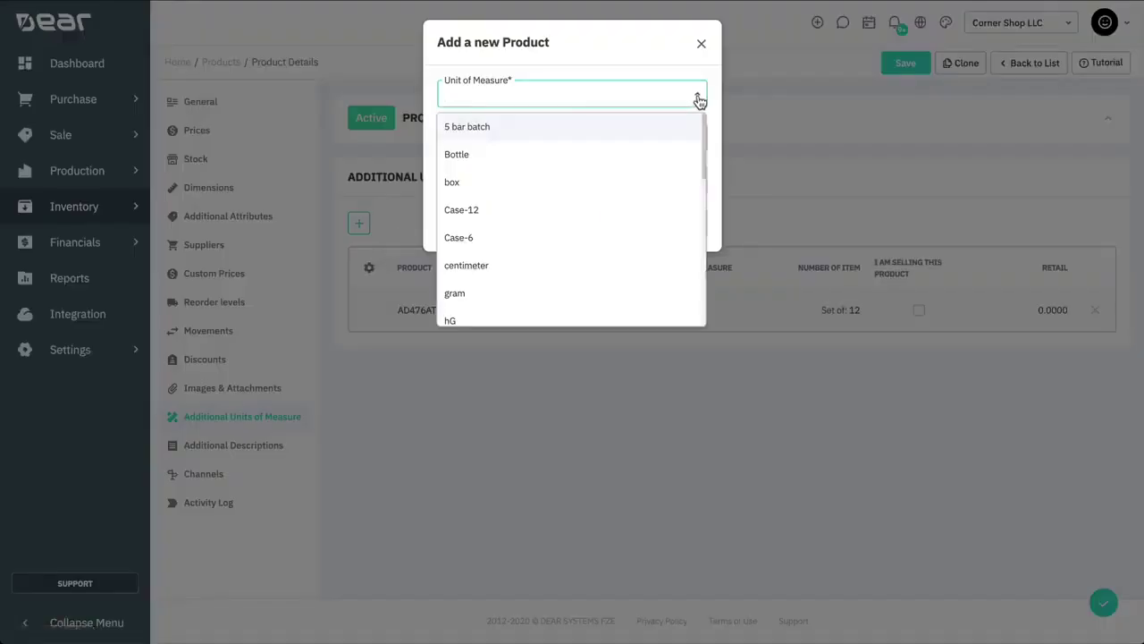
{"action": "scroll", "coordinate": [638, 214], "scroll_direction": "down", "scroll_amount": 1}
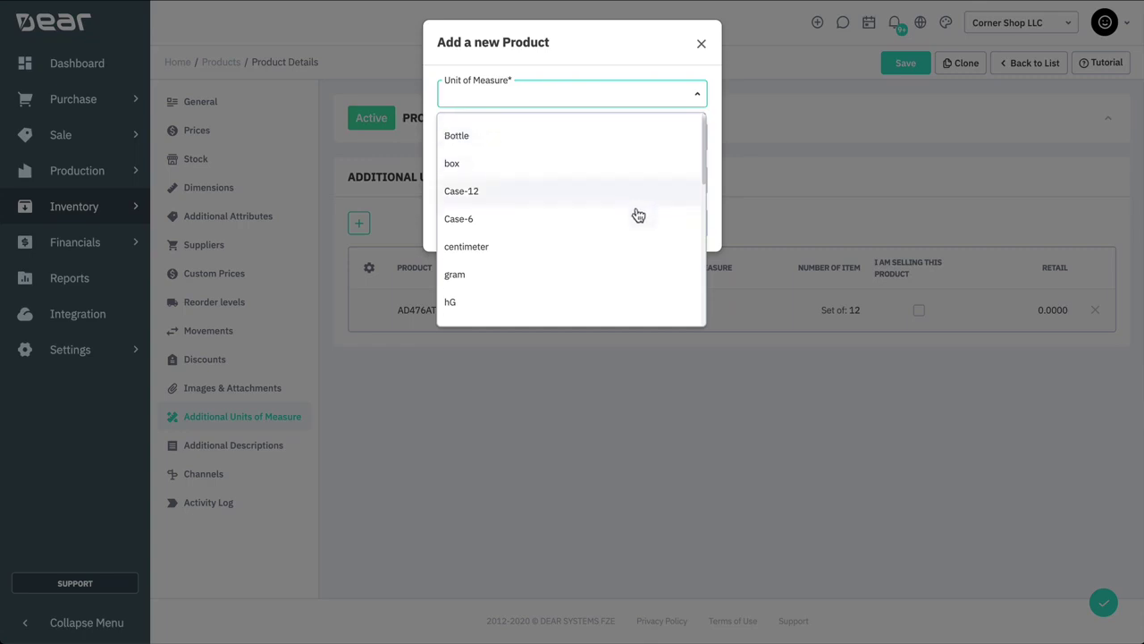
{"action": "scroll", "coordinate": [636, 216], "scroll_direction": "down", "scroll_amount": 5}
{"action": "left_click", "coordinate": [635, 218]}
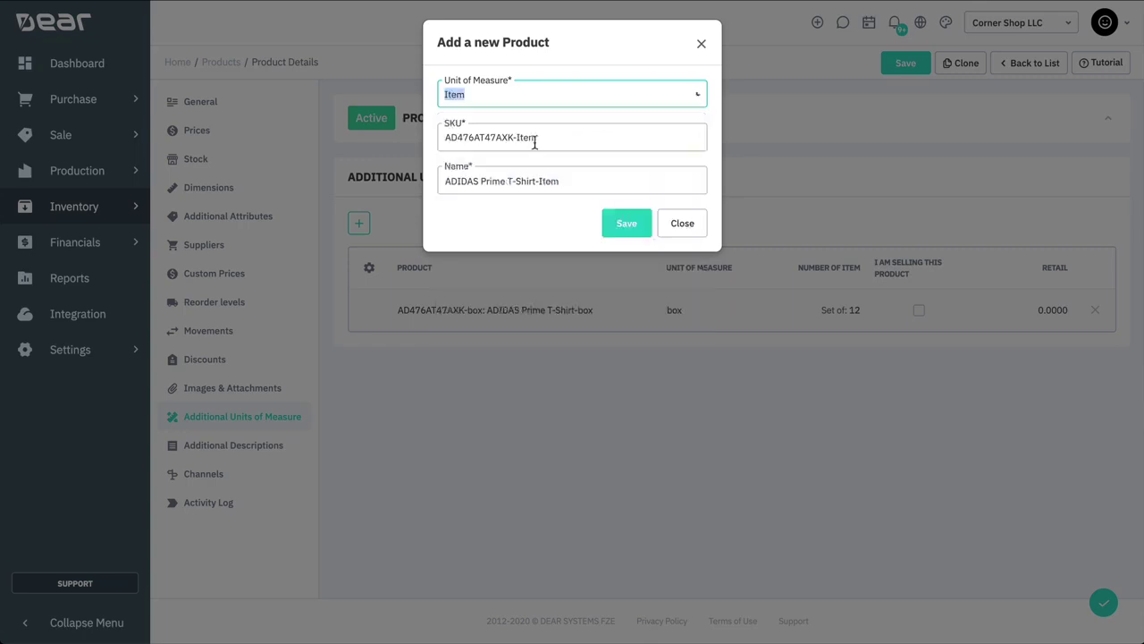
Change the new product's SKU to AD476AT47AXK-Pack and its name to ADIDAS Prime T-Shirt-Large Pack, and save it.
{"action": "left_click_drag", "start_coordinate": [537, 139], "coordinate": [517, 140]}
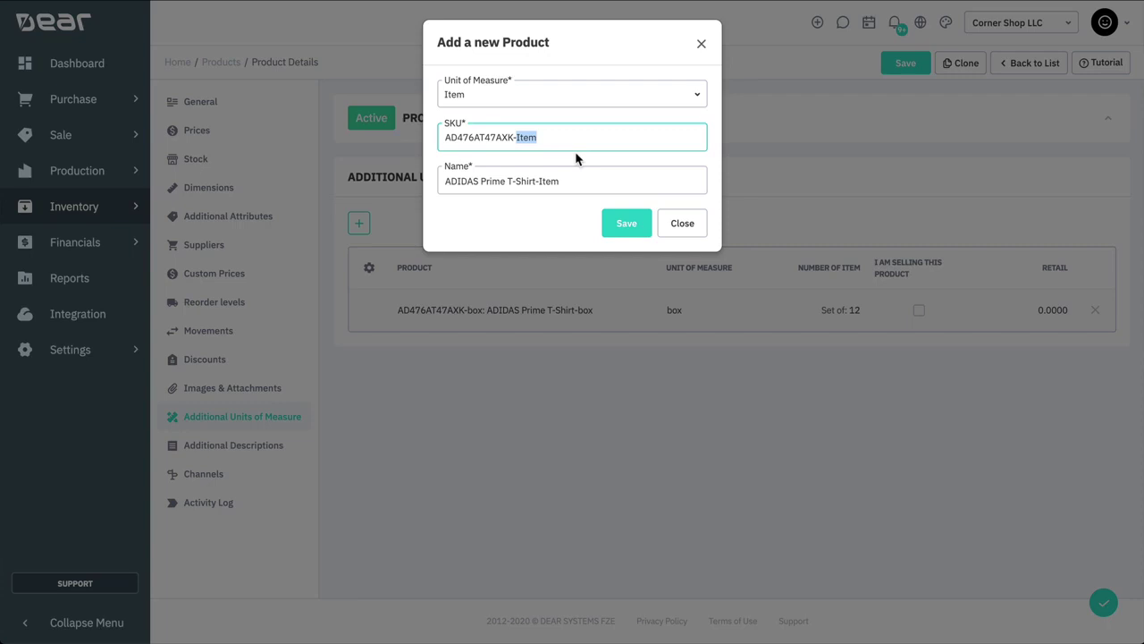
{"action": "type", "text": "Pack"}
{"action": "left_click_drag", "start_coordinate": [580, 178], "coordinate": [543, 186]}
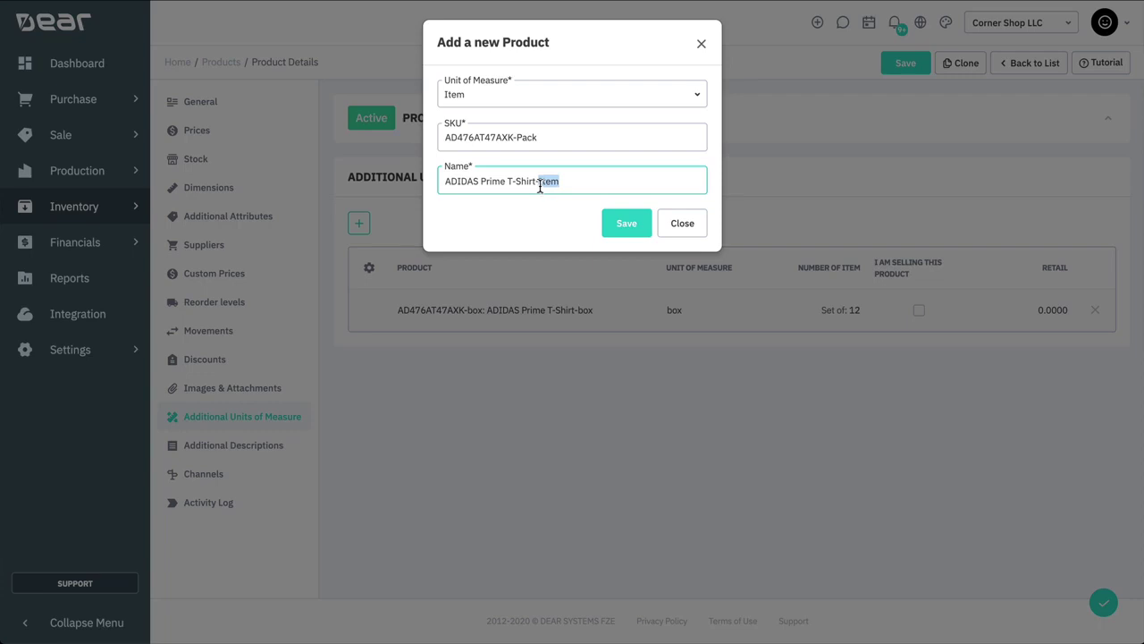
{"action": "type", "text": "Large Pack"}
{"action": "left_click", "coordinate": [617, 230]}
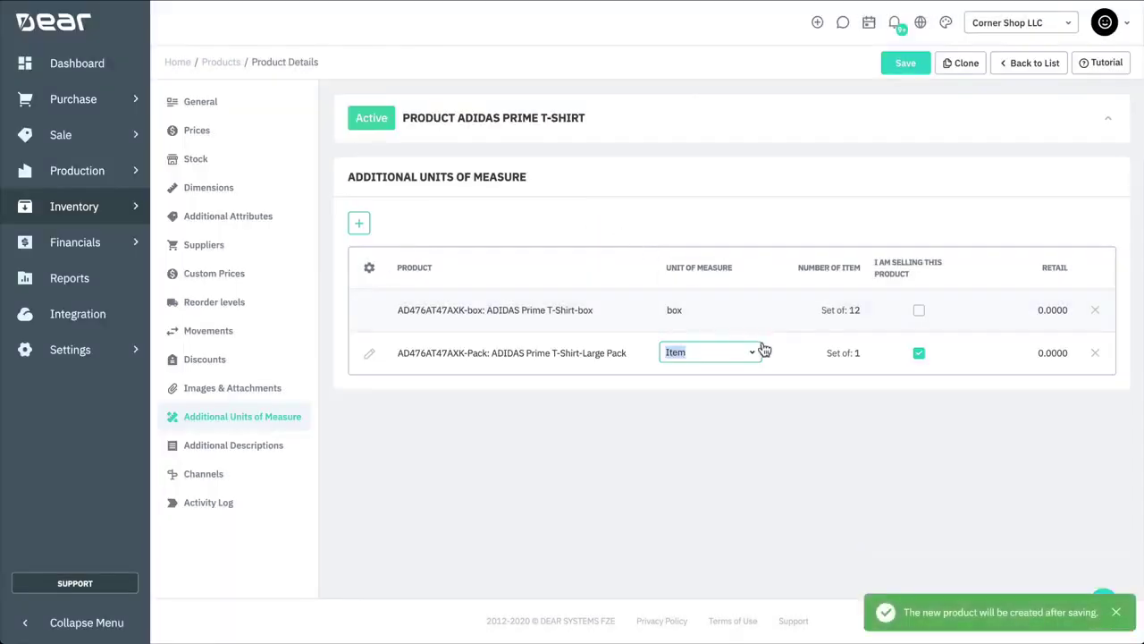
Set the Large Pack's number of items to 100 and toggle its selling option.
{"action": "left_click", "coordinate": [841, 355]}
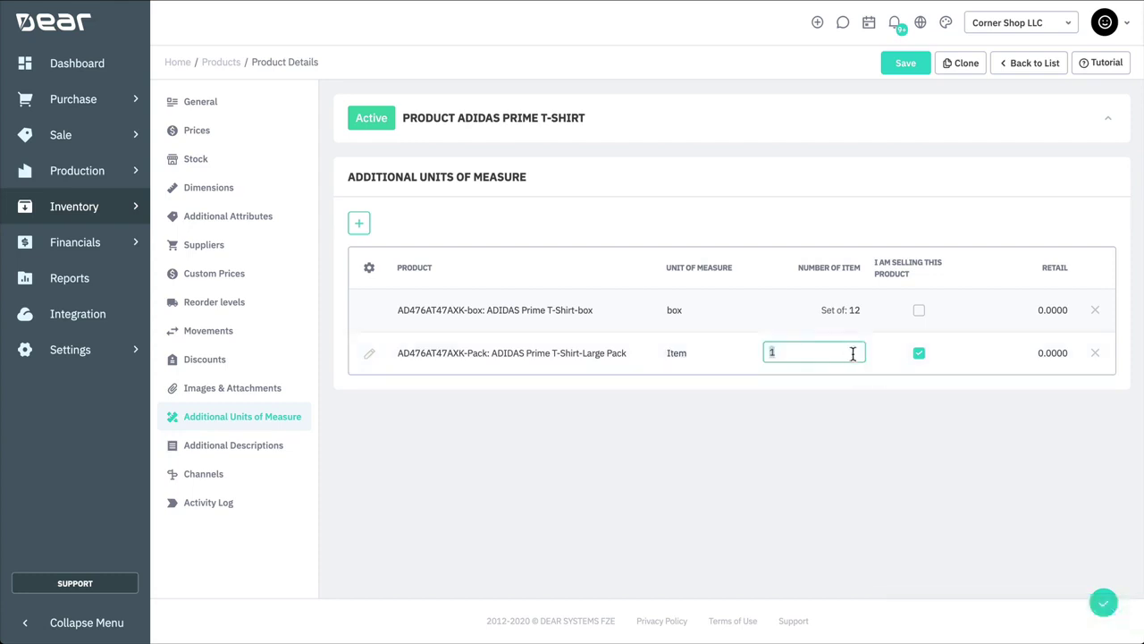
{"action": "type", "text": "100"}
{"action": "left_click", "coordinate": [862, 211]}
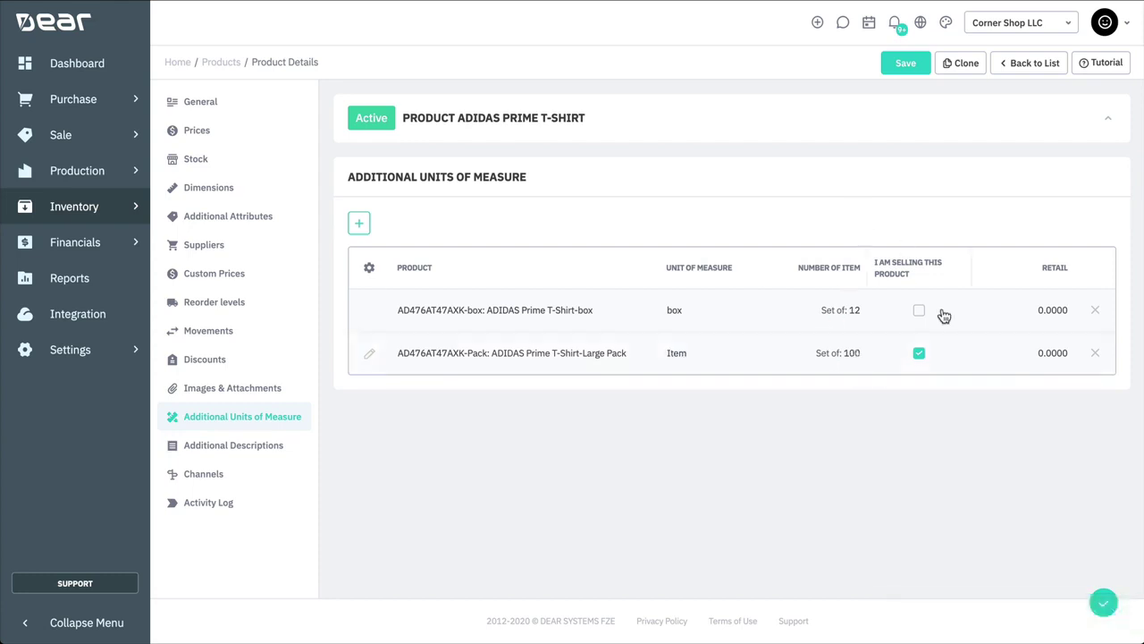
{"action": "left_click", "coordinate": [921, 358]}
Review the product's listings across all sales channels and its activity log.
{"action": "left_click", "coordinate": [228, 479]}
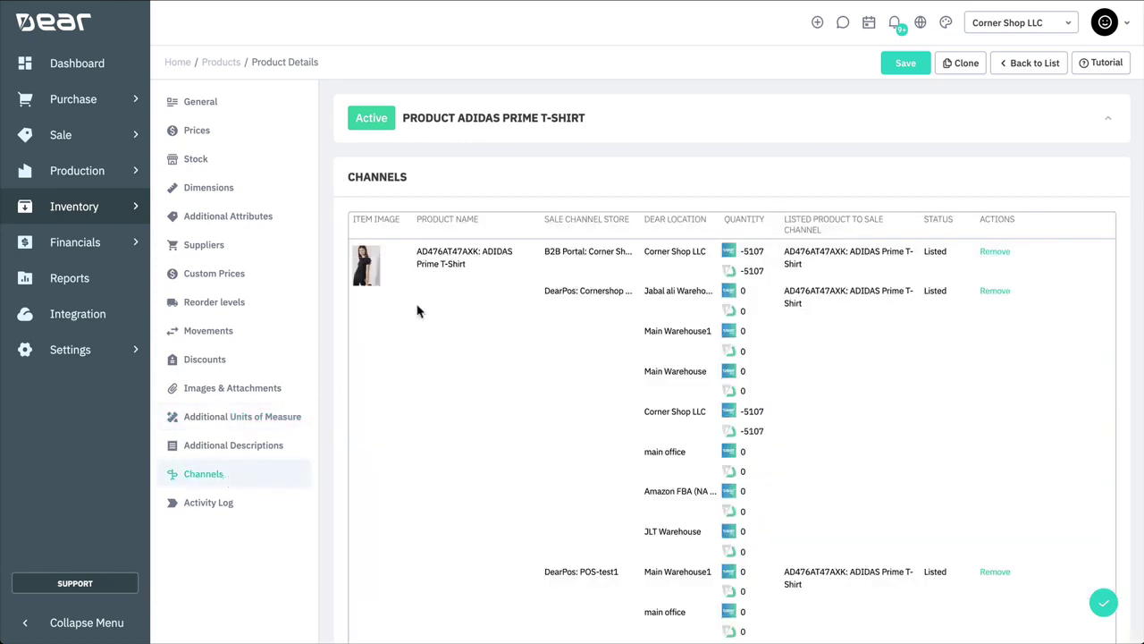
{"action": "scroll", "coordinate": [868, 429], "scroll_direction": "down", "scroll_amount": 6}
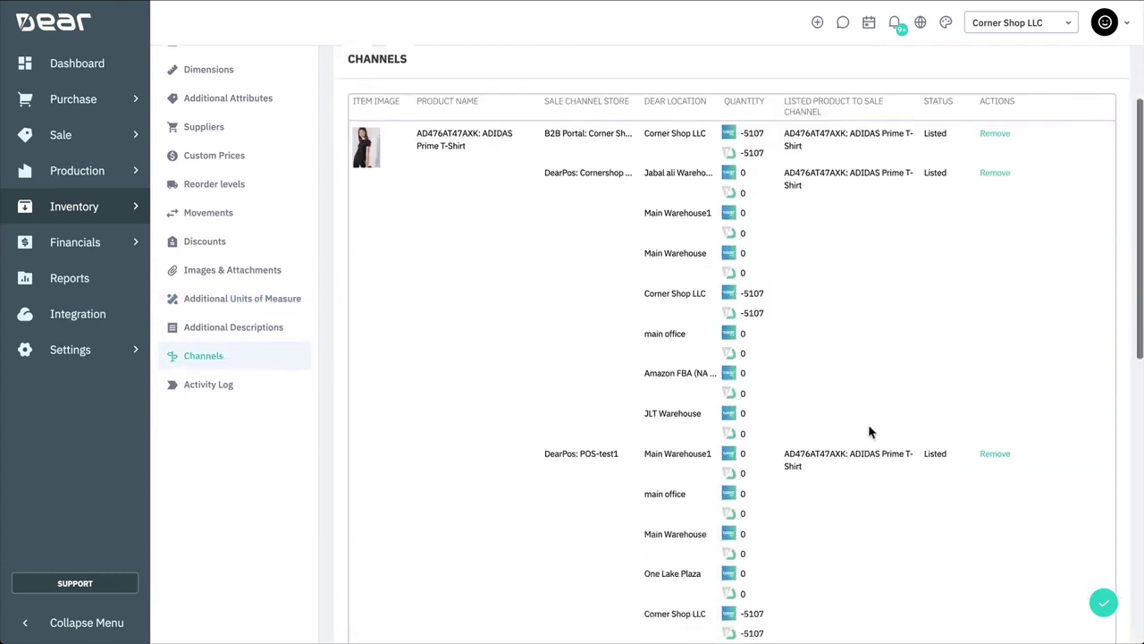
{"action": "scroll", "coordinate": [868, 427], "scroll_direction": "down", "scroll_amount": 3}
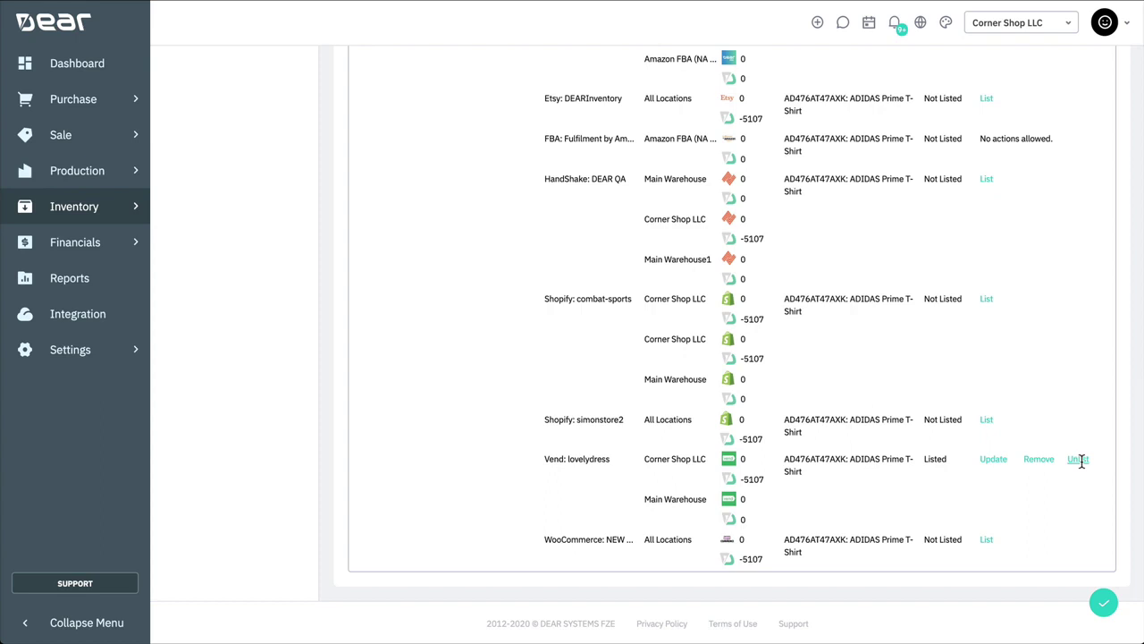
{"action": "scroll", "coordinate": [1081, 461], "scroll_direction": "up", "scroll_amount": 6}
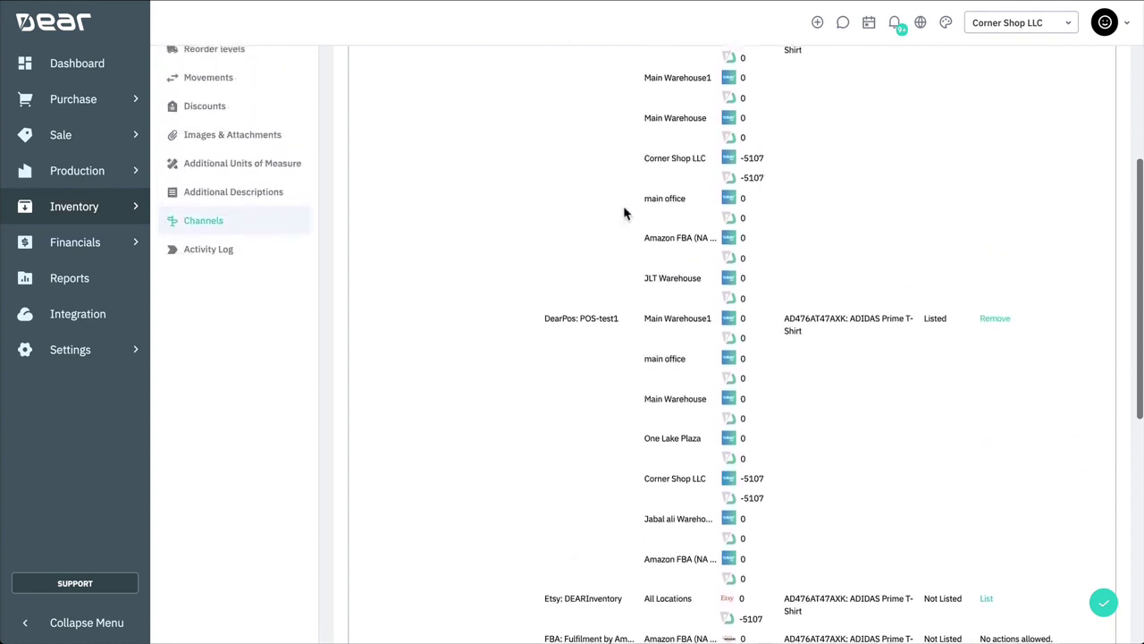
{"action": "left_click", "coordinate": [268, 250]}
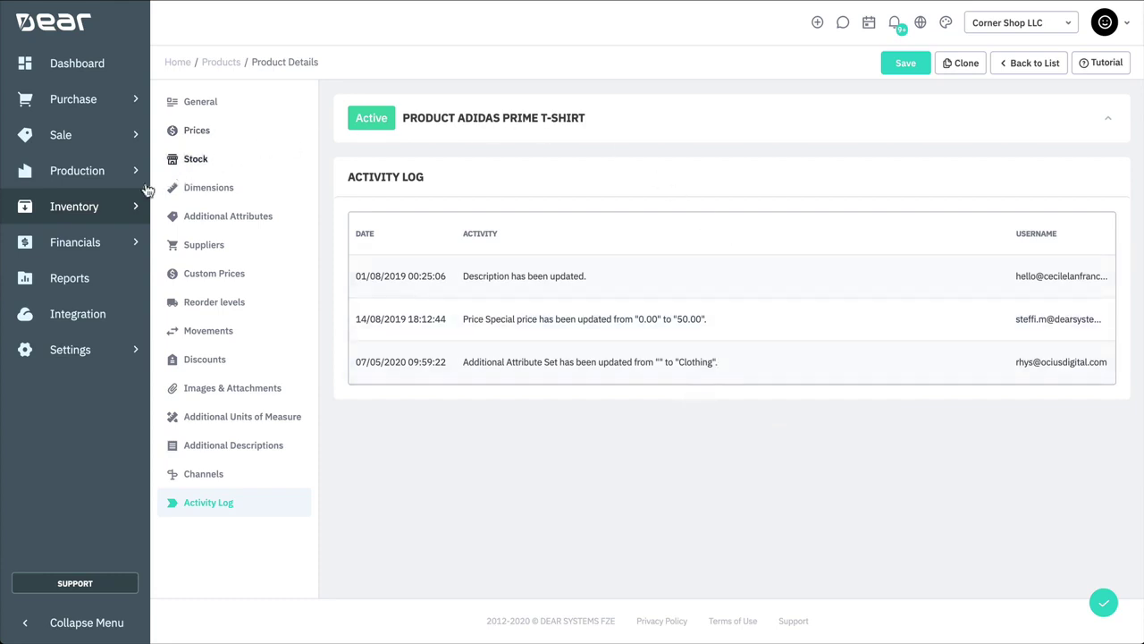
Go to the products list and start an Inventory List import.
{"action": "left_click", "coordinate": [120, 215]}
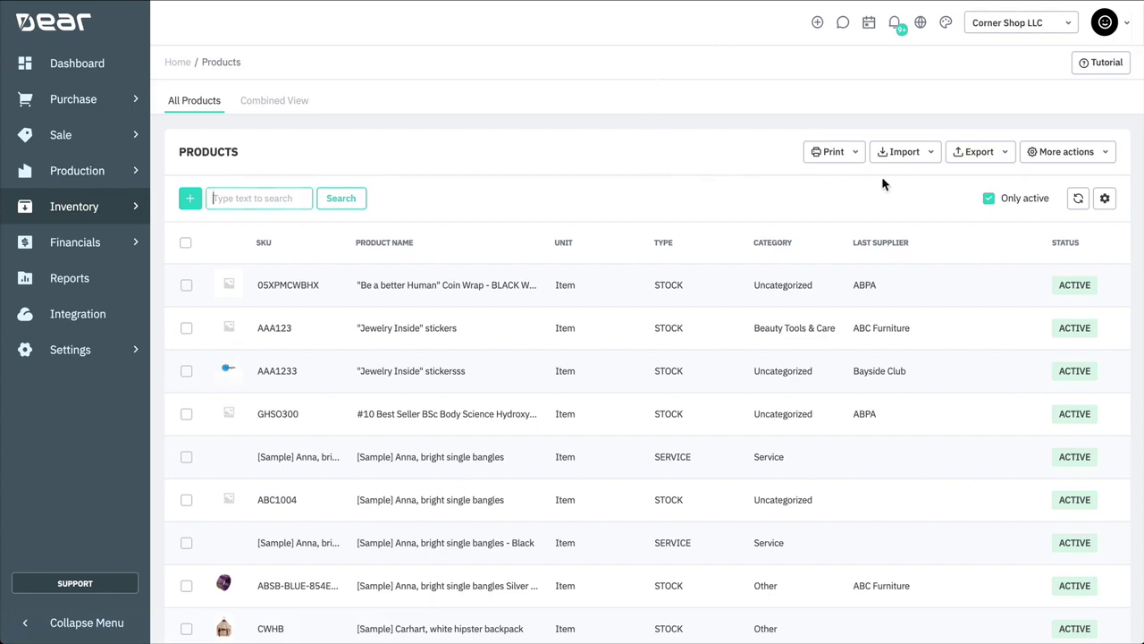
{"action": "left_click", "coordinate": [906, 157]}
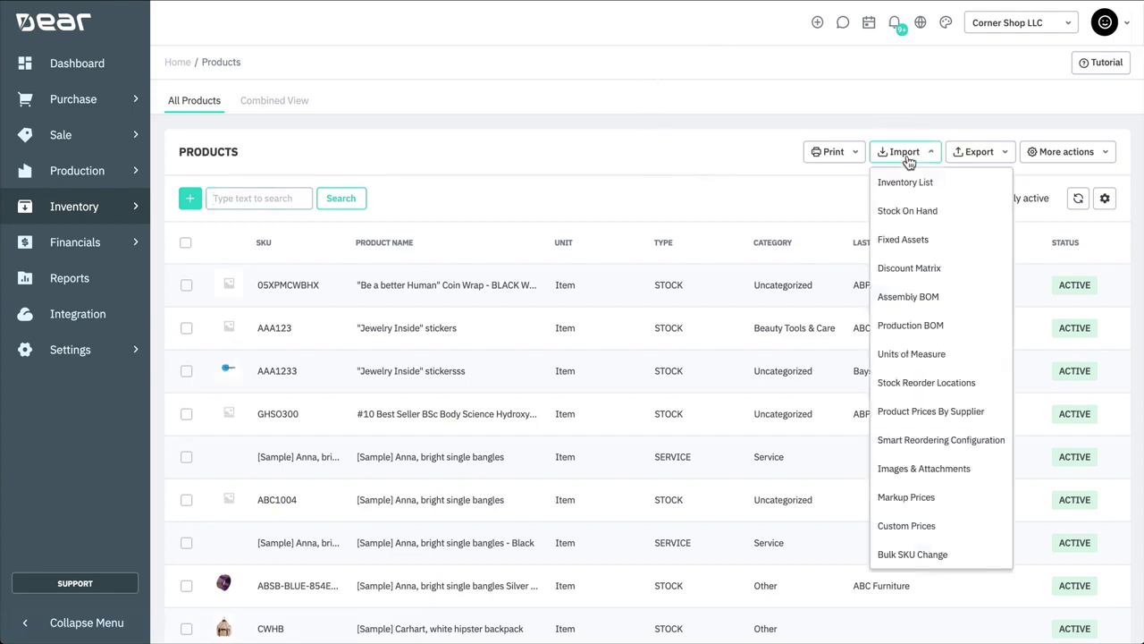
{"action": "left_click", "coordinate": [979, 190]}
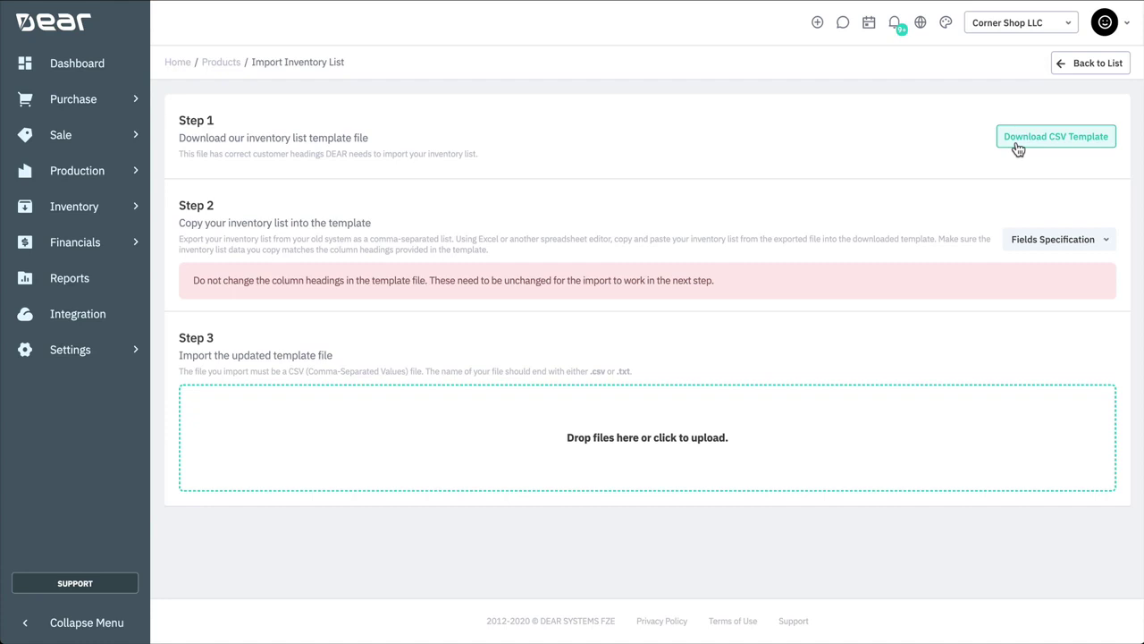
Examine the field specification of the inventory list import template, covering both required and optional fields.
{"action": "left_click", "coordinate": [1012, 238]}
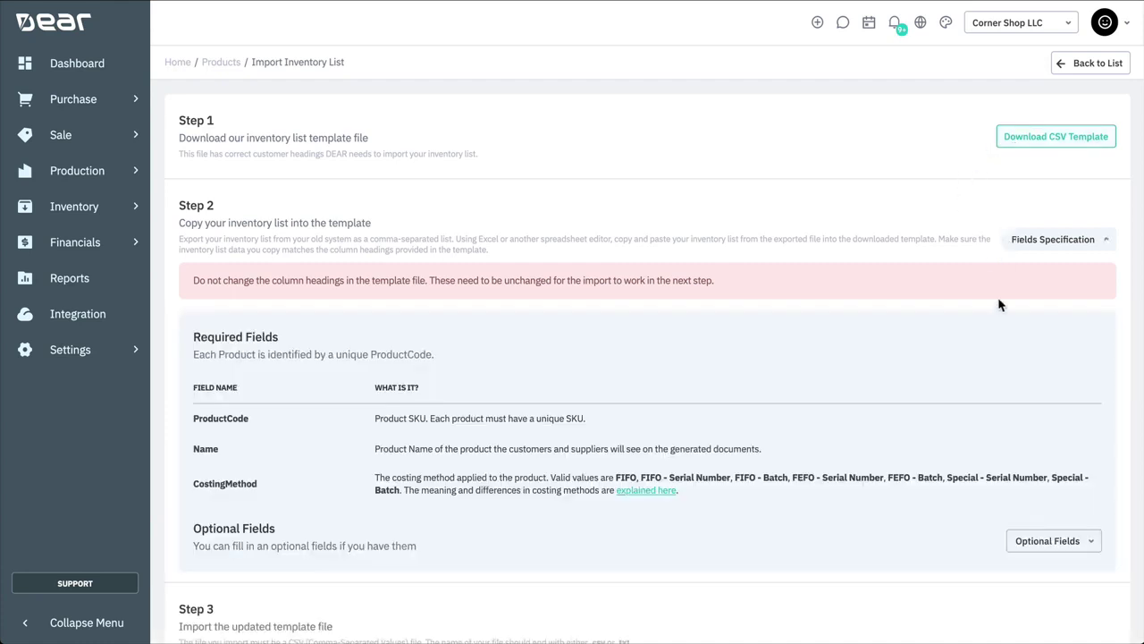
{"action": "scroll", "coordinate": [1006, 336], "scroll_direction": "down", "scroll_amount": 2}
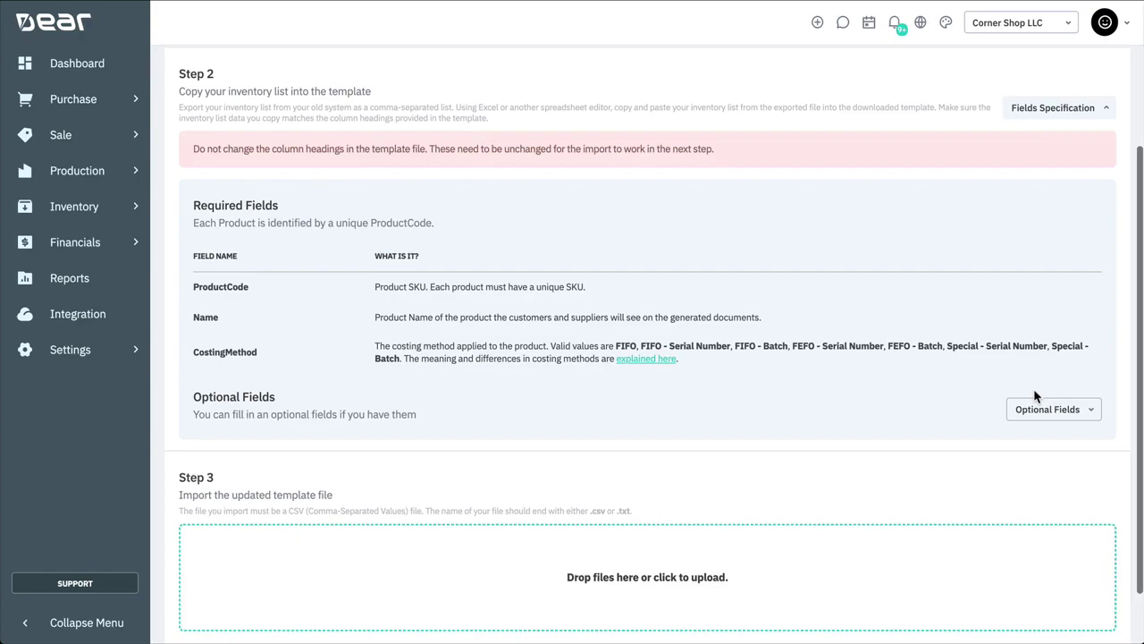
{"action": "left_click", "coordinate": [1037, 407]}
{"action": "scroll", "coordinate": [988, 347], "scroll_direction": "down", "scroll_amount": 1}
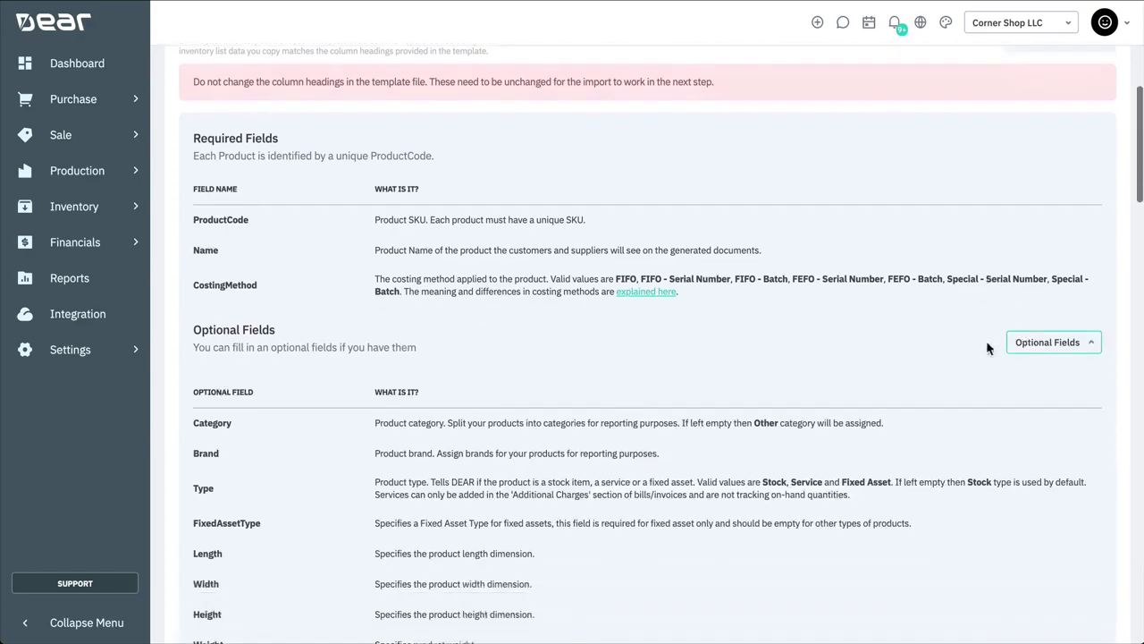
{"action": "scroll", "coordinate": [988, 347], "scroll_direction": "down", "scroll_amount": 3}
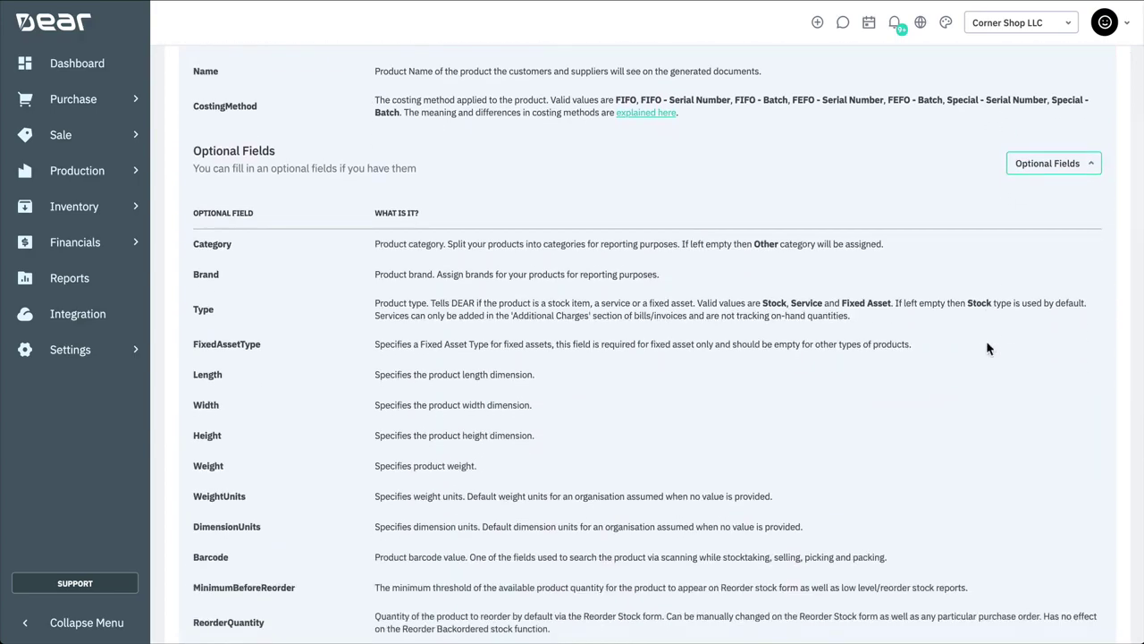
In the InventoryList template spreadsheet, fill the first product row with code NEWSKU1, name New Promo, category Clothing and type Stock.
{"action": "scroll", "coordinate": [988, 348], "scroll_direction": "down", "scroll_amount": 3}
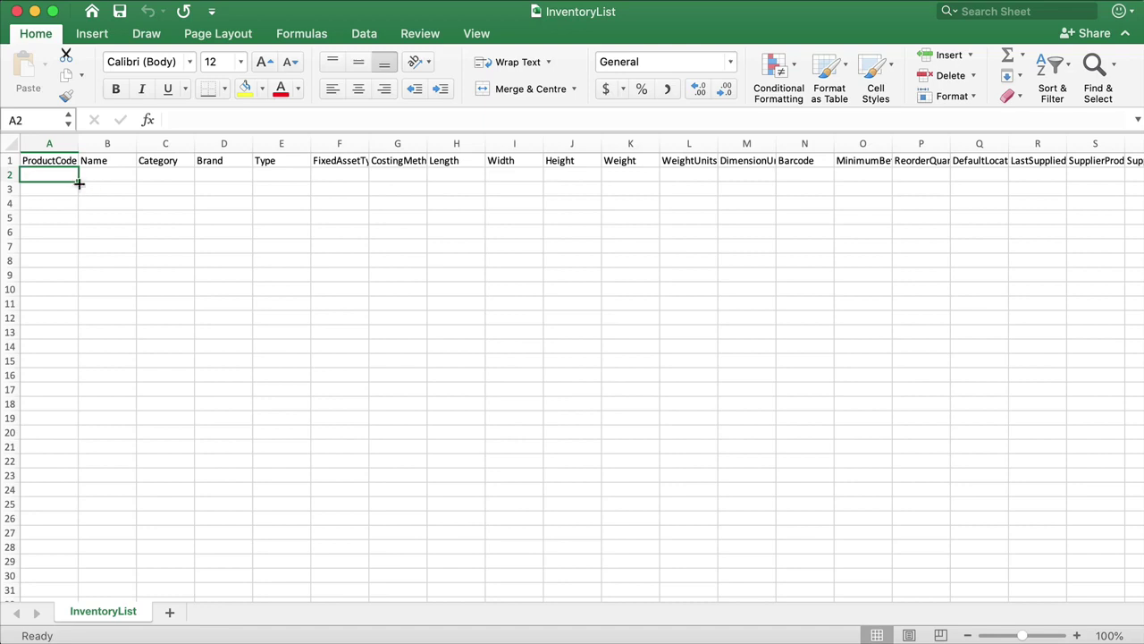
{"action": "type", "text": "NEWSKU"}
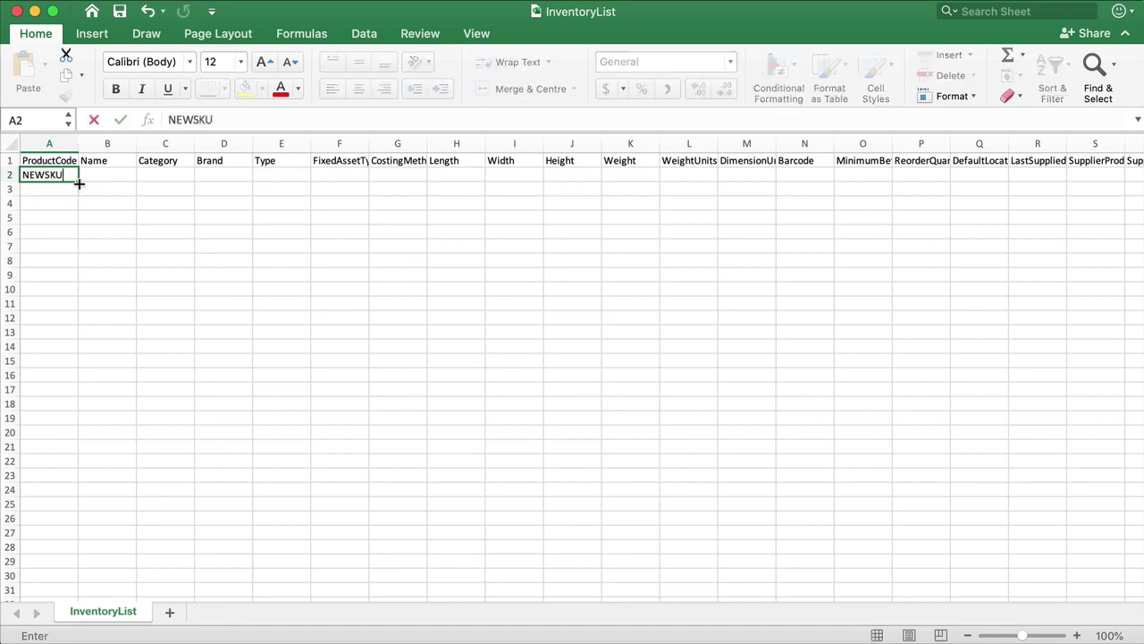
{"action": "type", "text": "1"}
{"action": "key", "text": "Tab"}
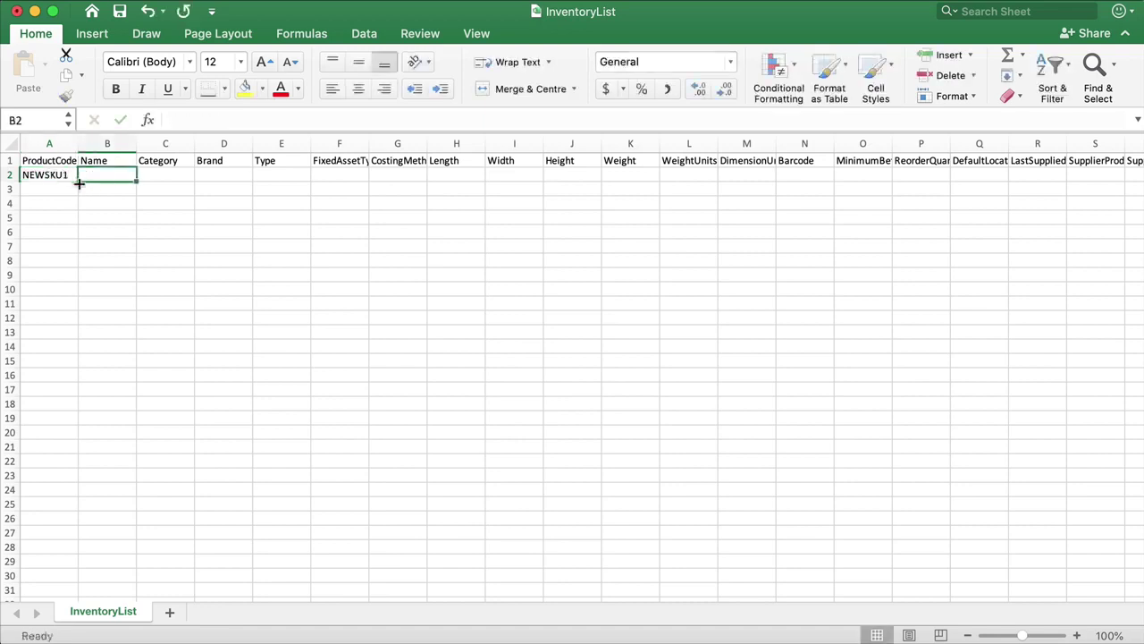
{"action": "type", "text": "New Promo"}
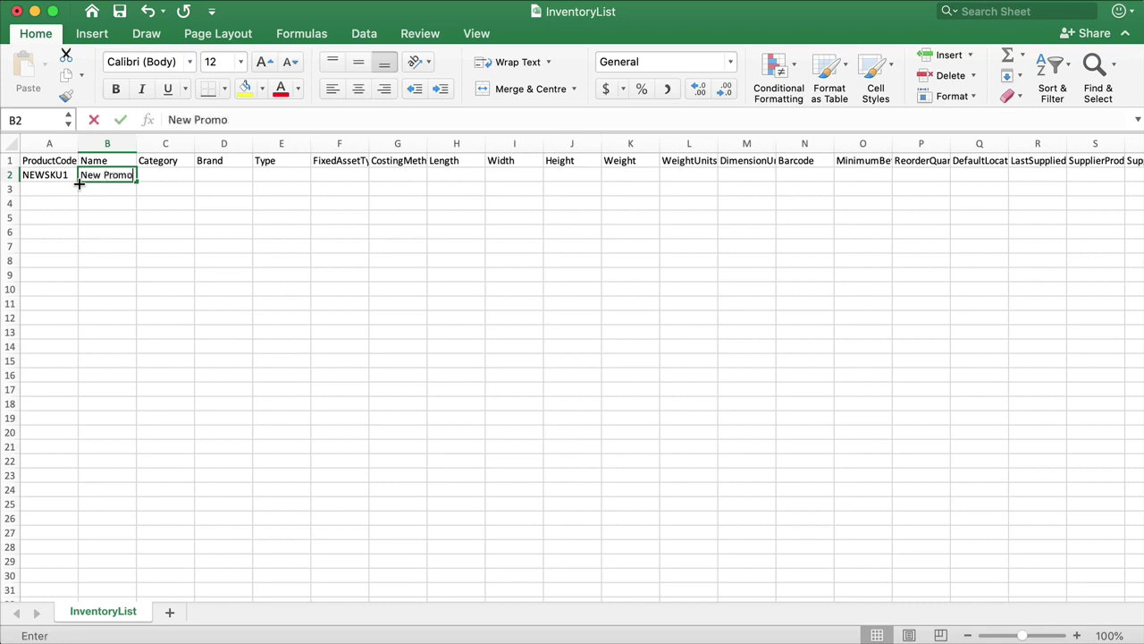
{"action": "key", "text": "Tab"}
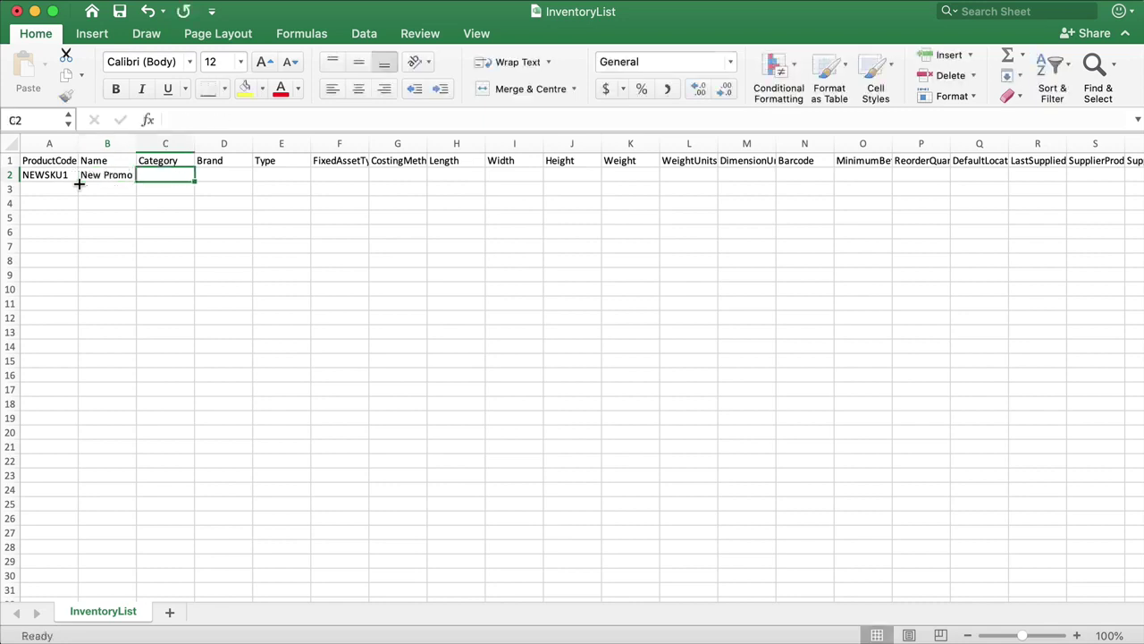
{"action": "type", "text": "Clothing"}
{"action": "key", "text": "Tab"}
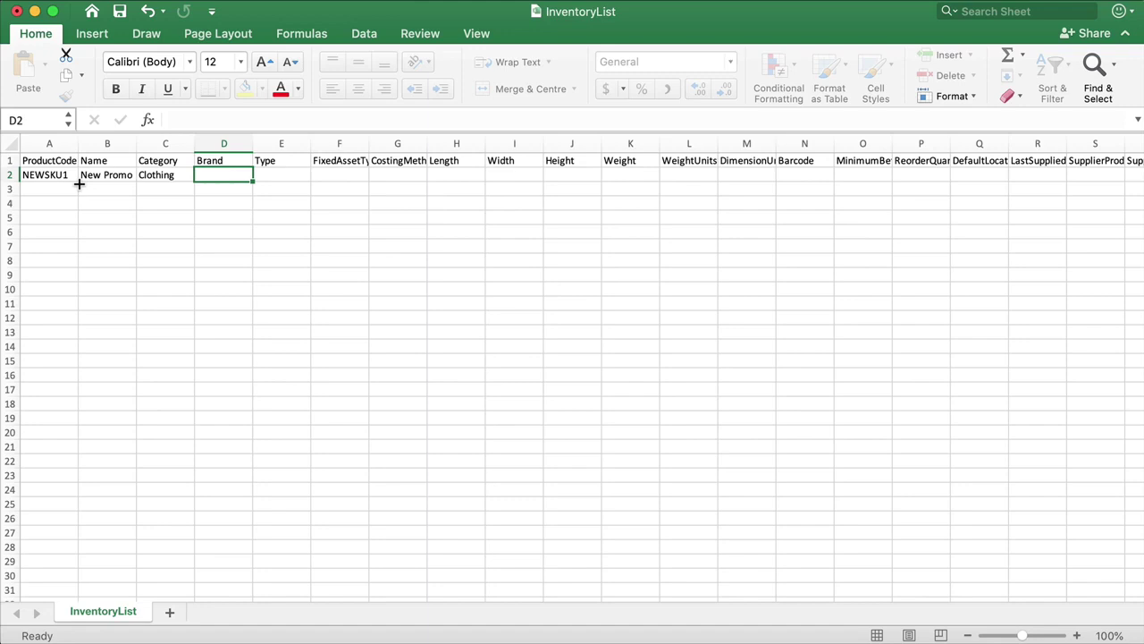
{"action": "key", "text": "Tab"}
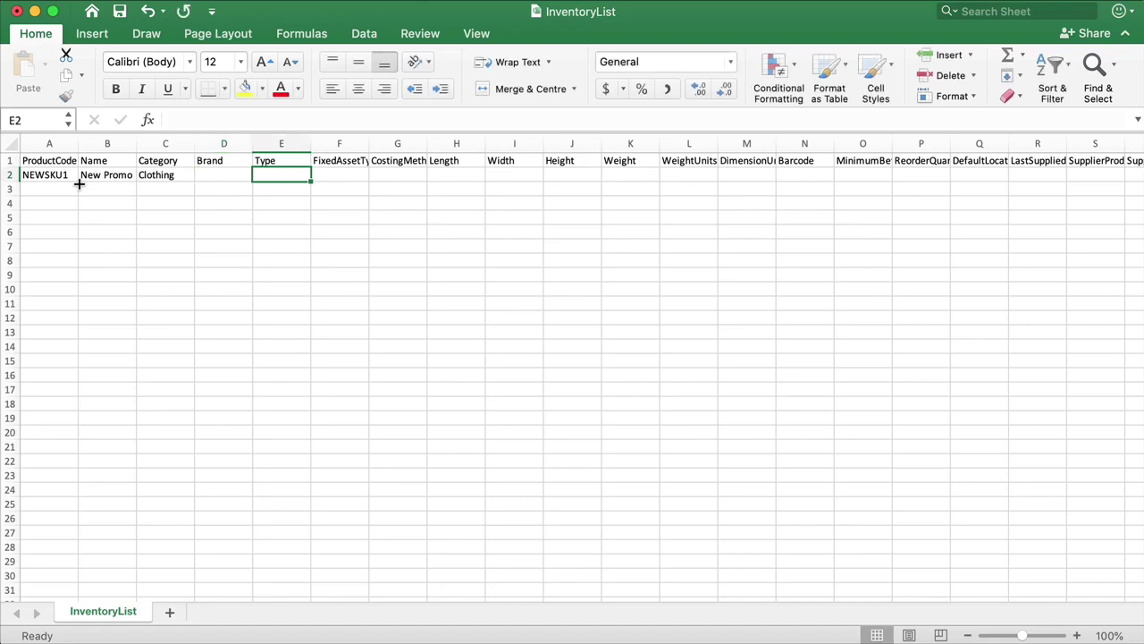
{"action": "type", "text": "Stock"}
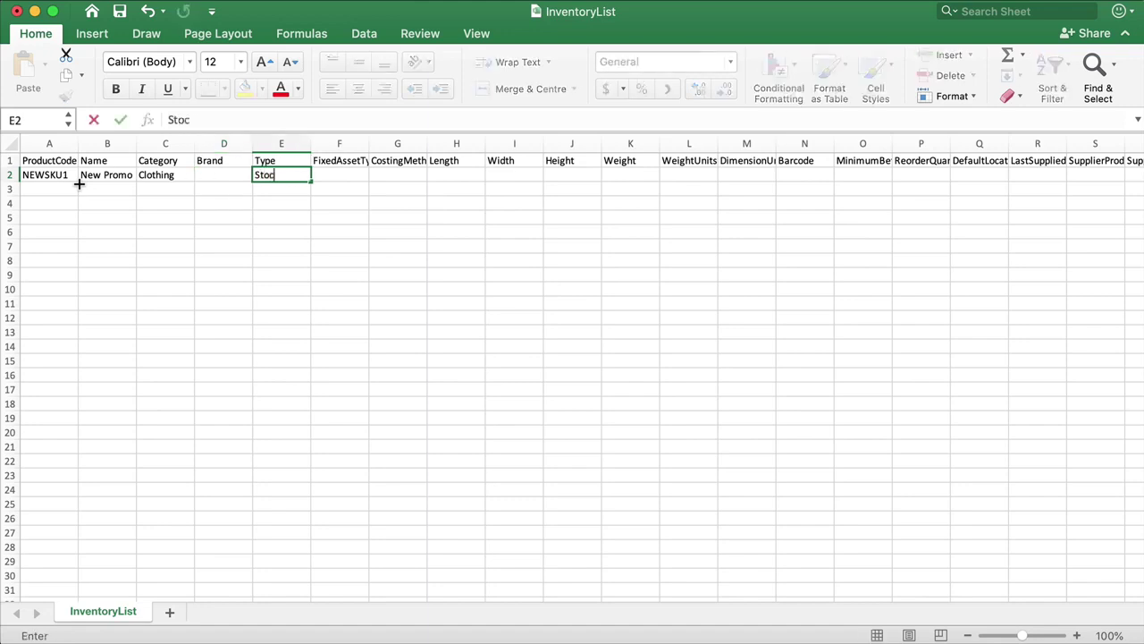
{"action": "left_click", "coordinate": [534, 261]}
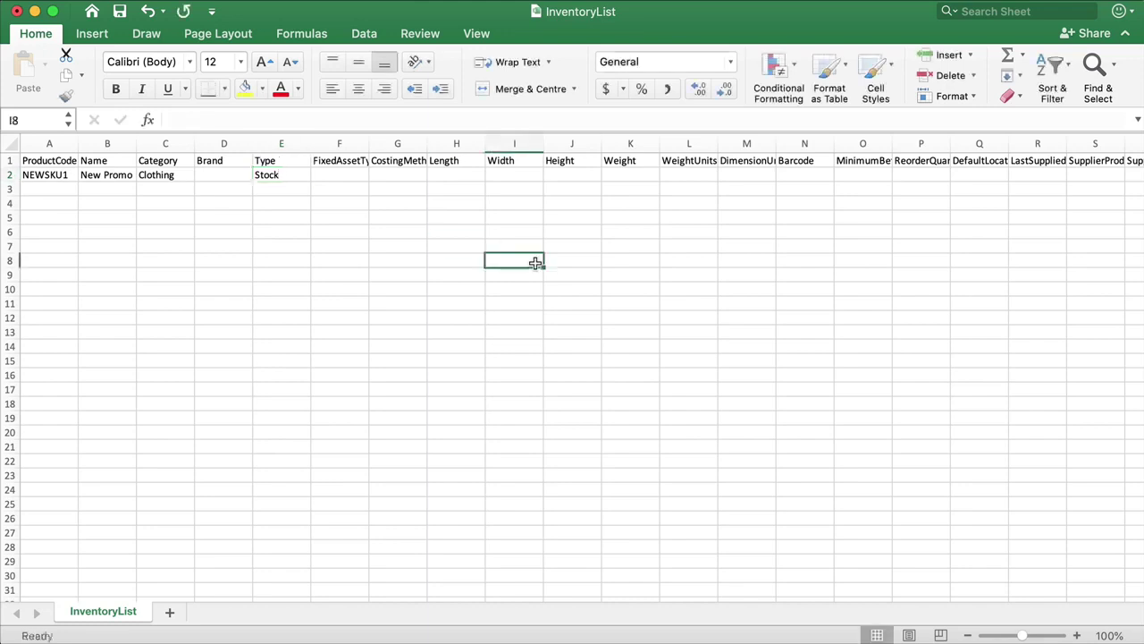
Review the template's remaining columns and upload the completed CSV file to the Inventory List import page.
{"action": "scroll", "coordinate": [535, 263], "scroll_direction": "right", "scroll_amount": 5}
{"action": "scroll", "coordinate": [535, 263], "scroll_direction": "right", "scroll_amount": 20}
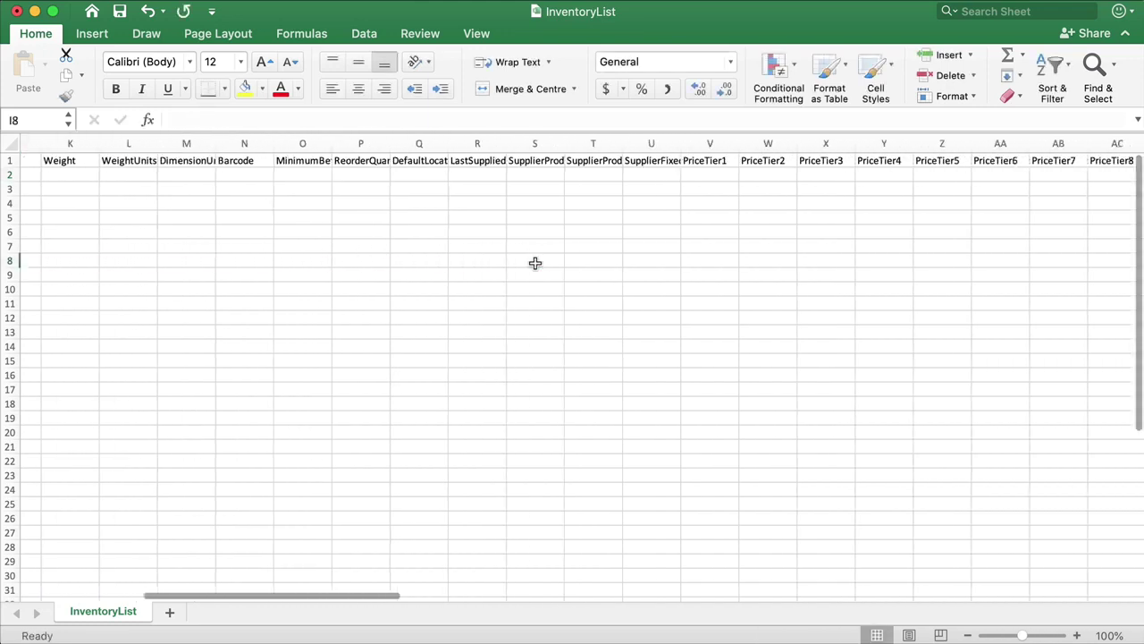
{"action": "scroll", "coordinate": [535, 262], "scroll_direction": "right", "scroll_amount": 15}
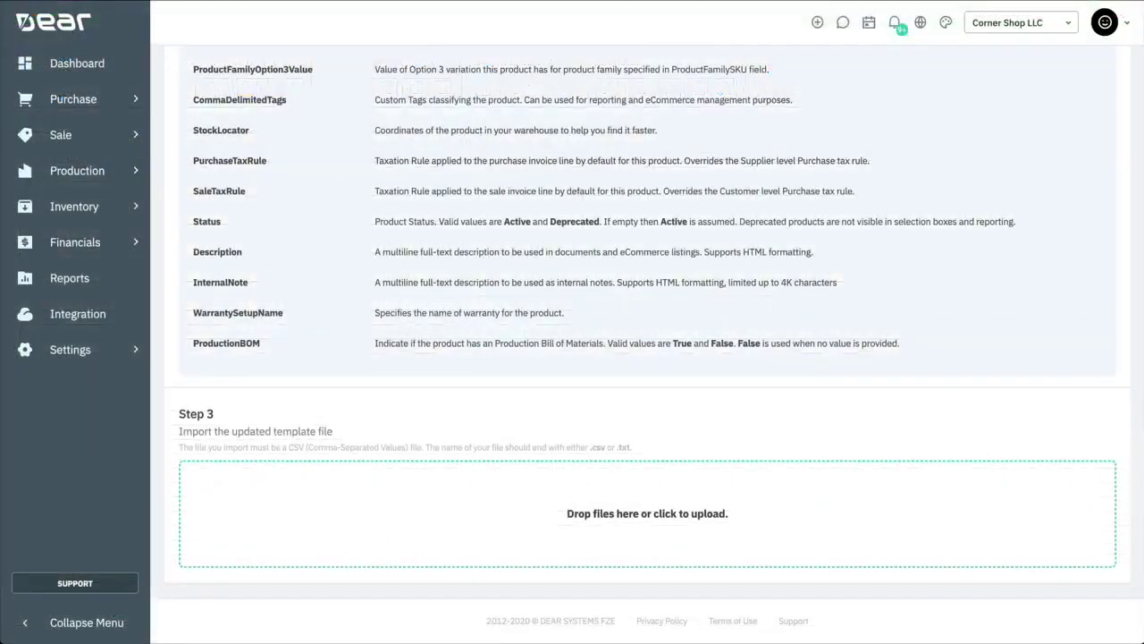
{"action": "left_click_drag", "start_coordinate": [1139, 514], "coordinate": [664, 516]}
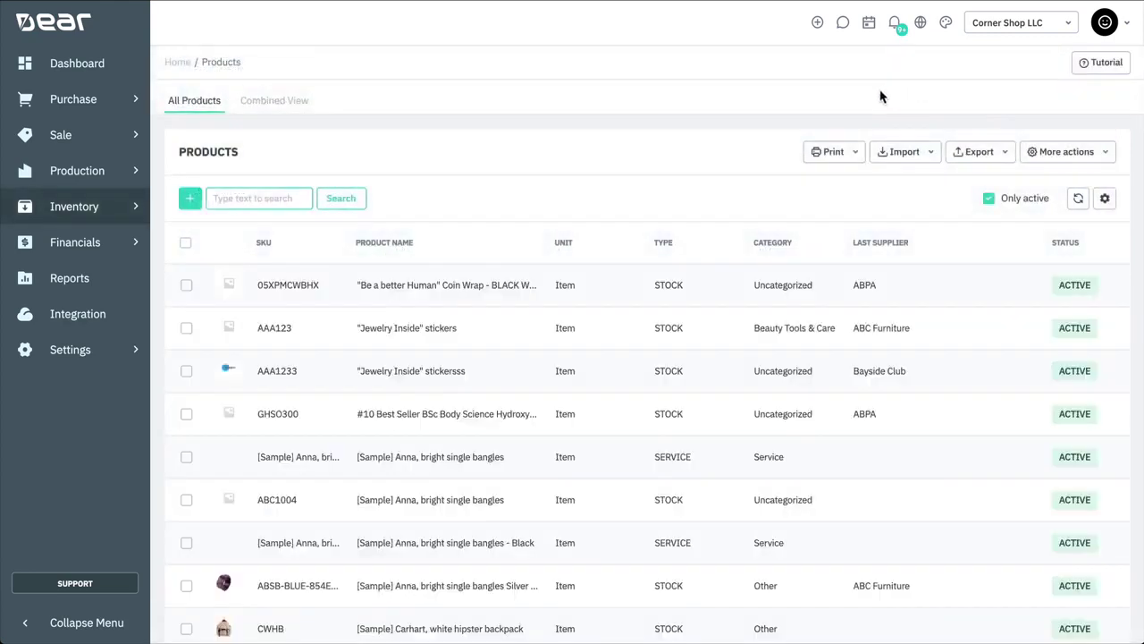
Export the Inventory List from the products page and, in the exported spreadsheet, fill the Service category from row 11 up to row 9.
{"action": "left_click", "coordinate": [978, 152]}
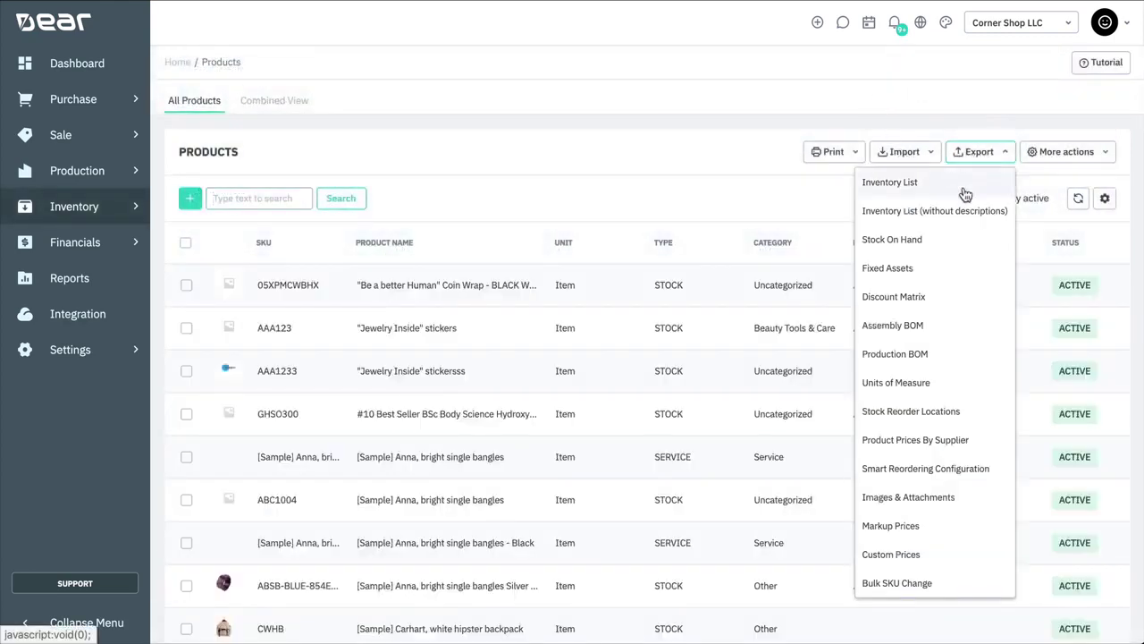
{"action": "left_click", "coordinate": [963, 190]}
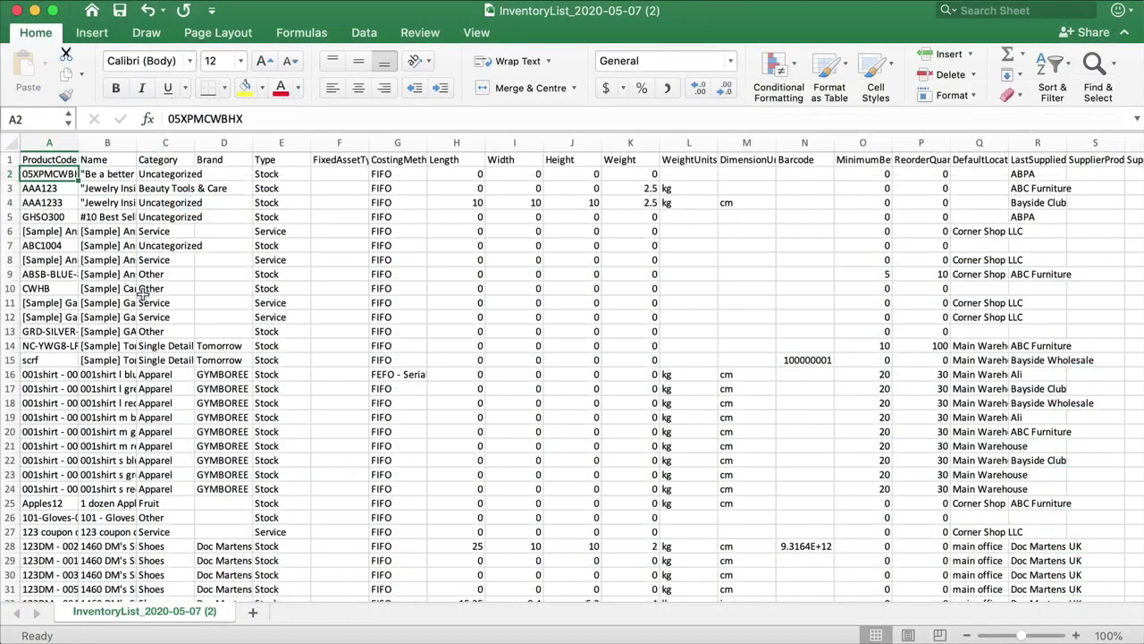
{"action": "left_click_drag", "start_coordinate": [148, 288], "coordinate": [165, 276]}
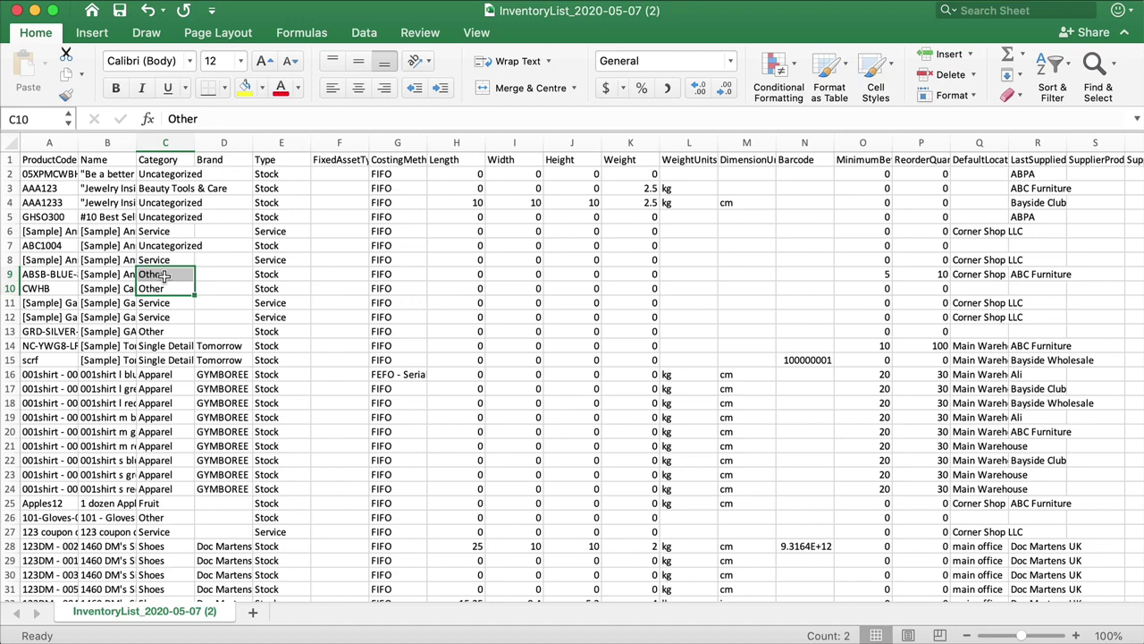
{"action": "left_click", "coordinate": [159, 303]}
{"action": "left_click_drag", "start_coordinate": [195, 309], "coordinate": [179, 274]}
Copy the length, width, height and weight values of product AAA1233 to the products in rows 5 to 15.
{"action": "left_click", "coordinate": [495, 231]}
{"action": "left_click_drag", "start_coordinate": [474, 203], "coordinate": [612, 204]}
{"action": "key", "text": "super+c"}
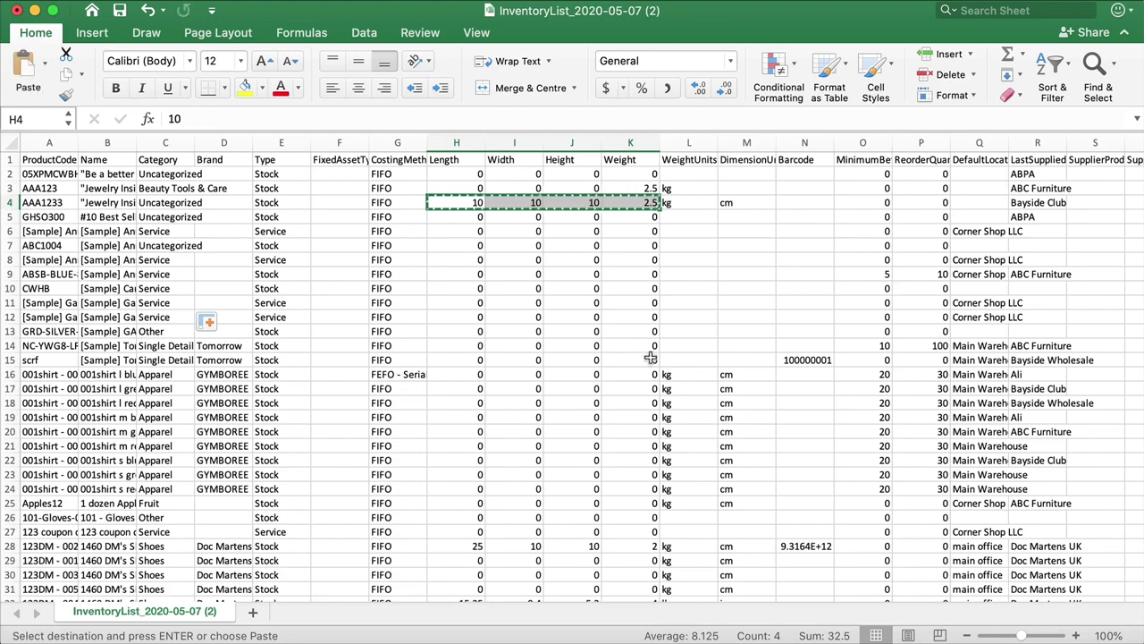
{"action": "left_click", "coordinate": [650, 360], "text": "shift"}
{"action": "key", "text": "super+v"}
{"action": "left_click", "coordinate": [742, 314]}
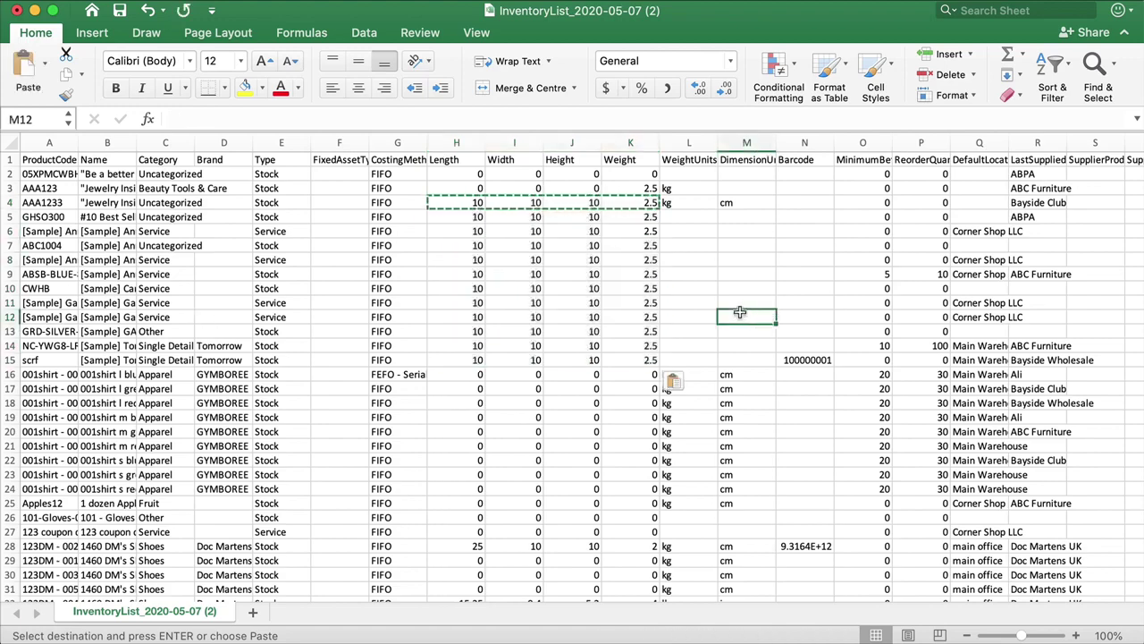
{"action": "left_click", "coordinate": [788, 249]}
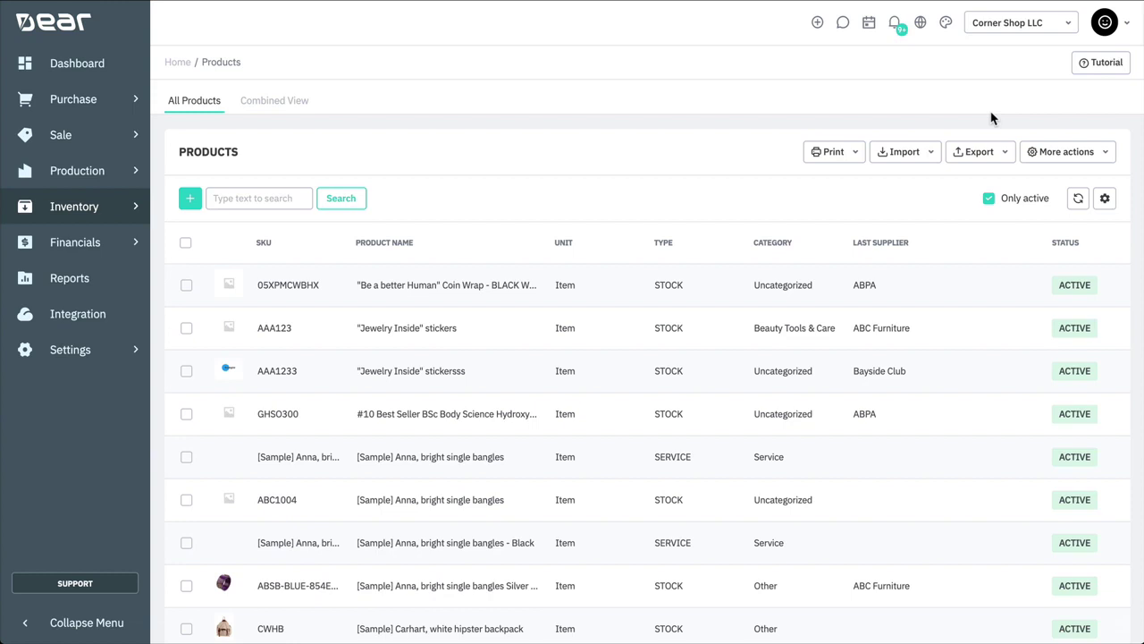
Start a Stock On Hand import and enter product code SKU001, quantity 151 and average cost 16.80 in the StockOnHand template.
{"action": "left_click", "coordinate": [926, 147]}
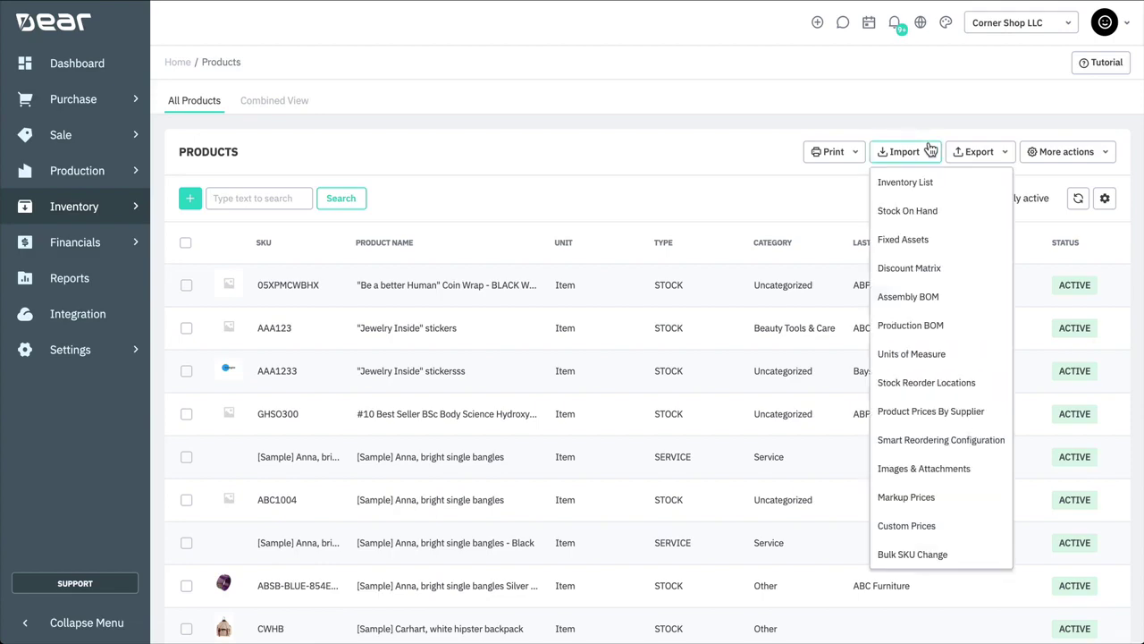
{"action": "left_click", "coordinate": [962, 215]}
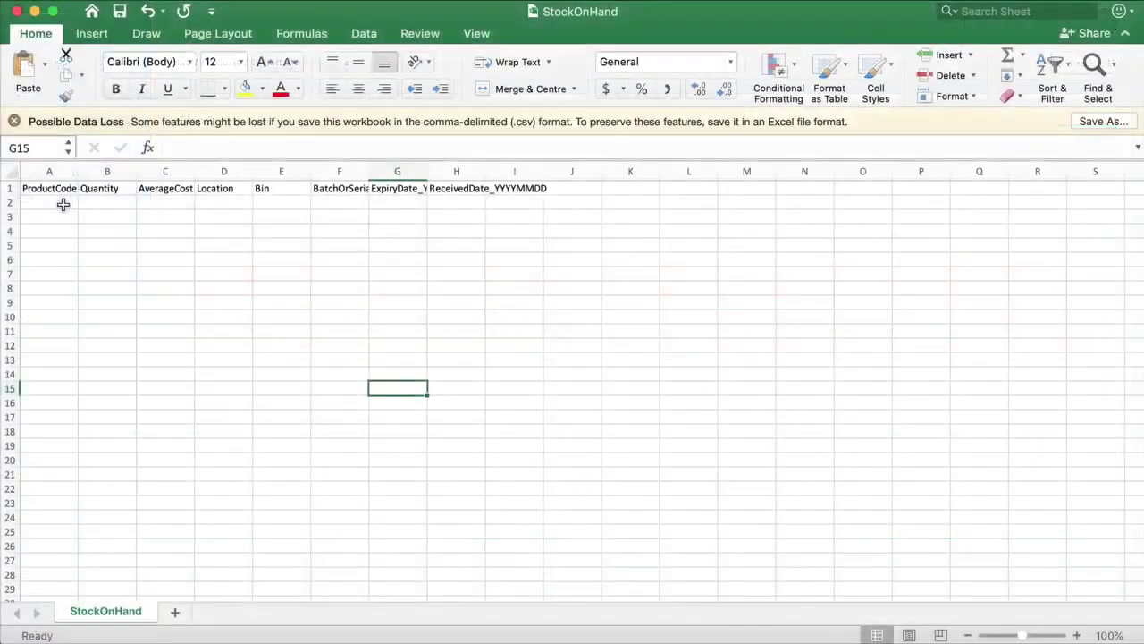
{"action": "left_click", "coordinate": [61, 203]}
{"action": "type", "text": "SKU001"}
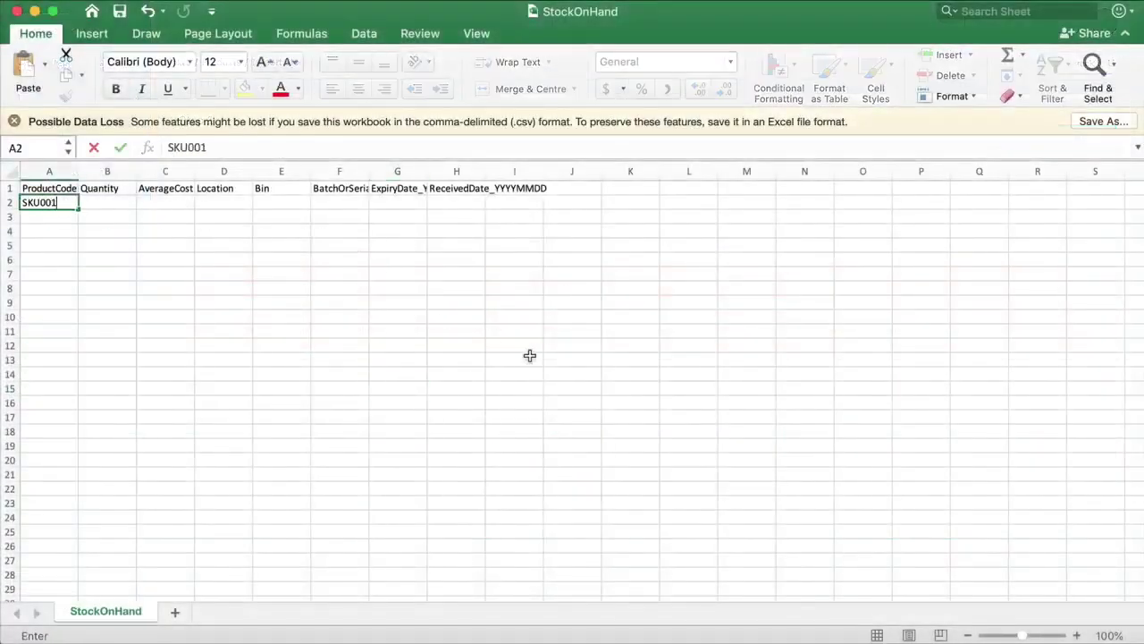
{"action": "key", "text": "Tab"}
{"action": "type", "text": "4"}
{"action": "key", "text": "BackSpace"}
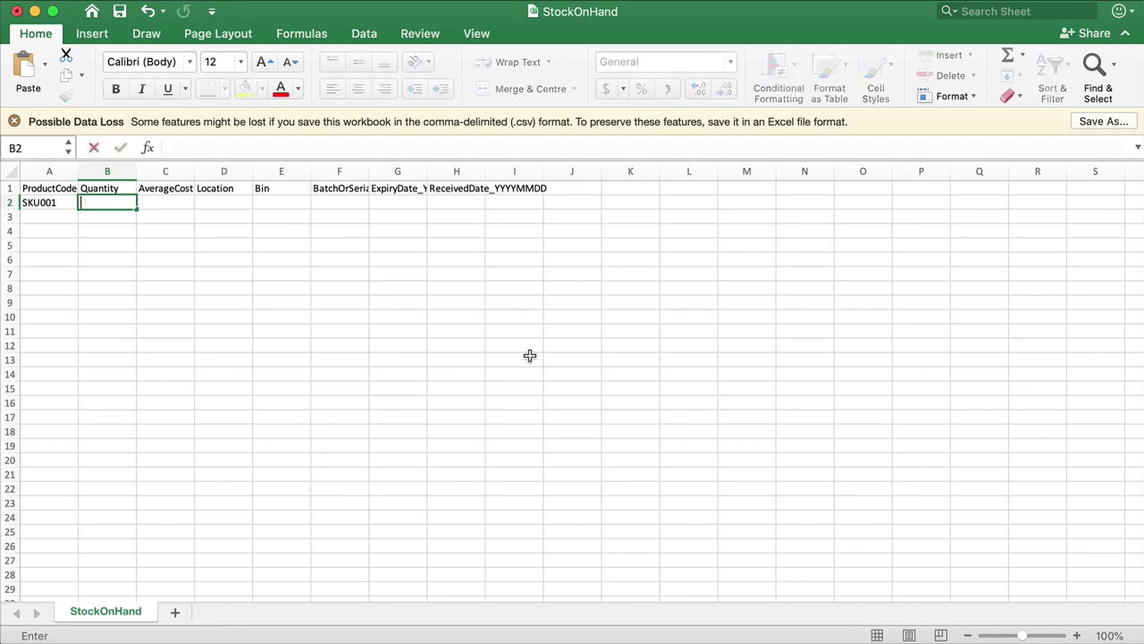
{"action": "type", "text": "151"}
{"action": "key", "text": "Tab"}
{"action": "type", "text": "16.80"}
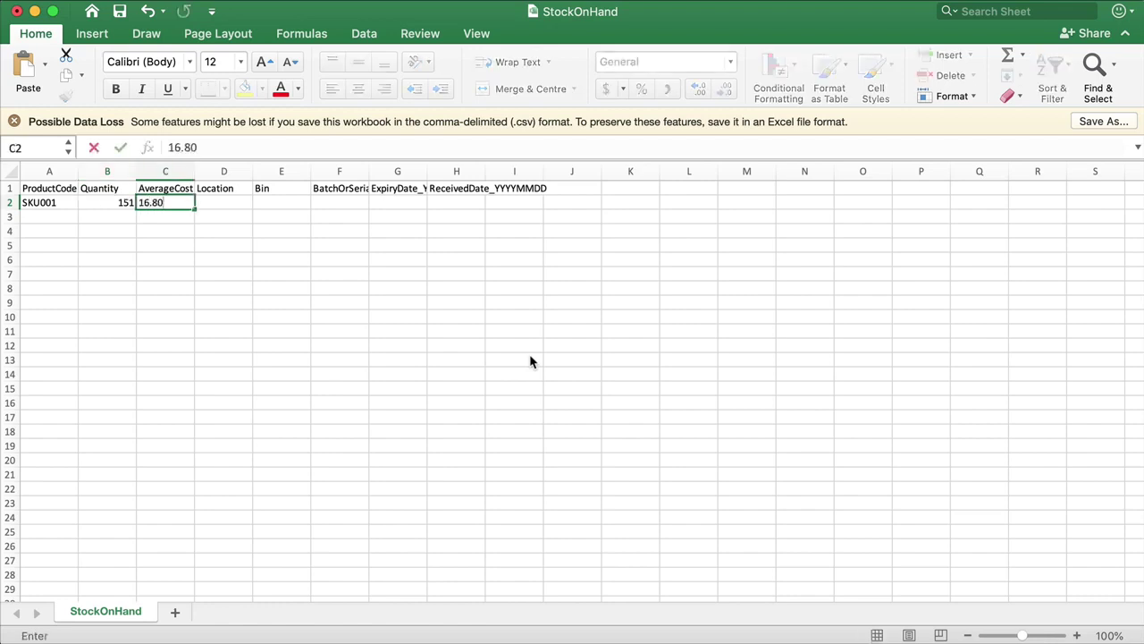
Set the stock row's location to Main Warehouse and upload the CSV file to the Import Stock On Hand page.
{"action": "key", "text": "Tab"}
{"action": "type", "text": "Main Warehouse"}
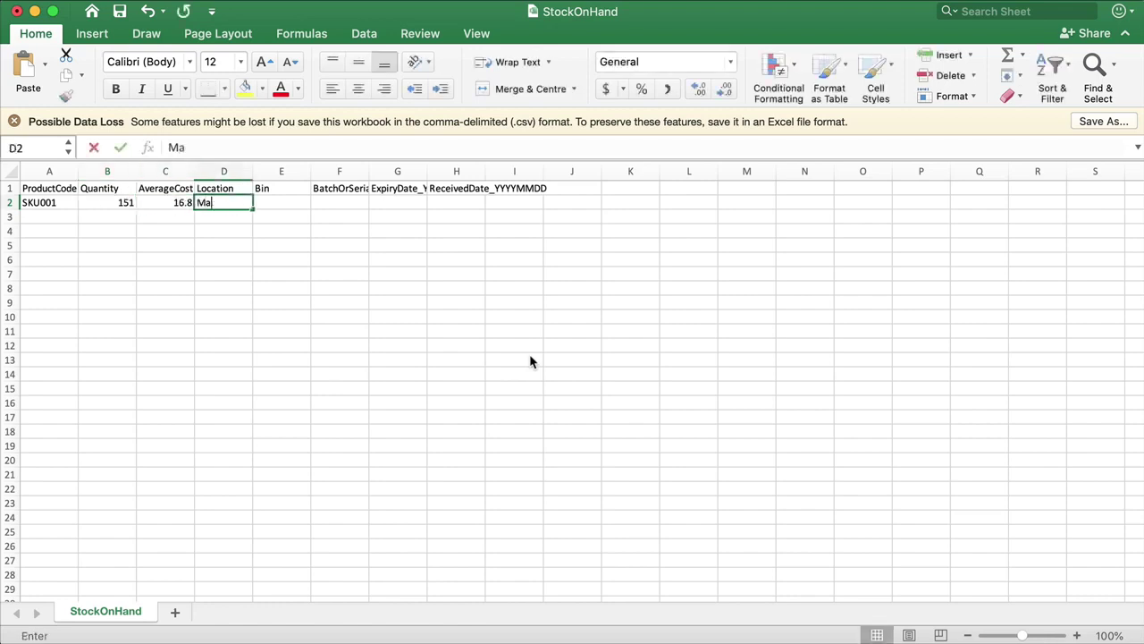
{"action": "key", "text": "Tab"}
{"action": "key", "text": "Tab"}
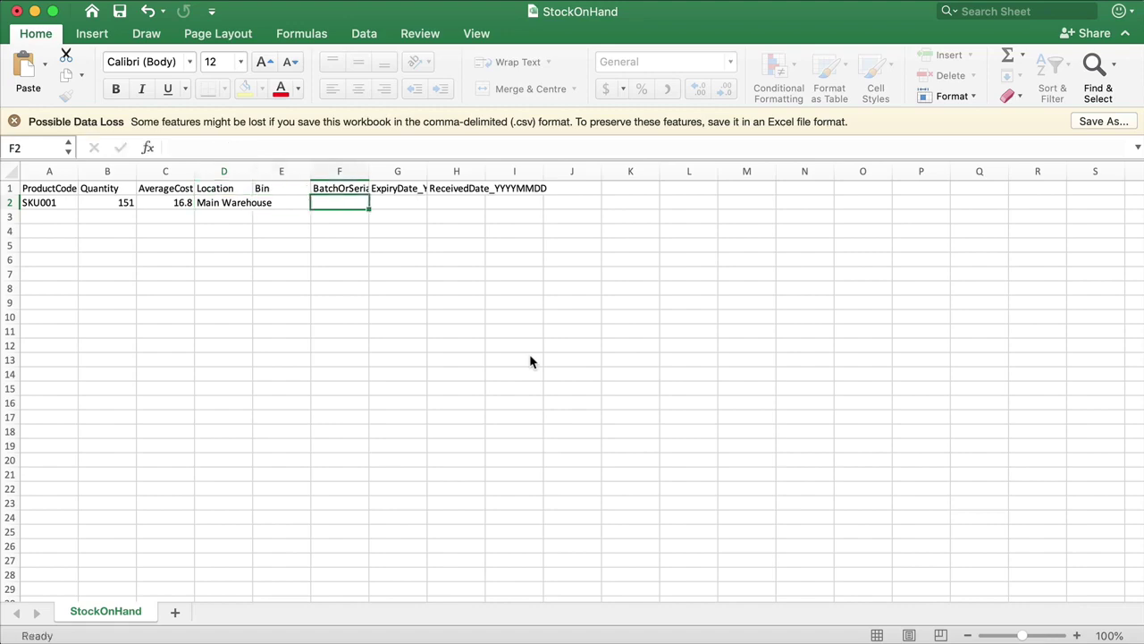
{"action": "key", "text": "Tab"}
{"action": "key", "text": "Tab"}
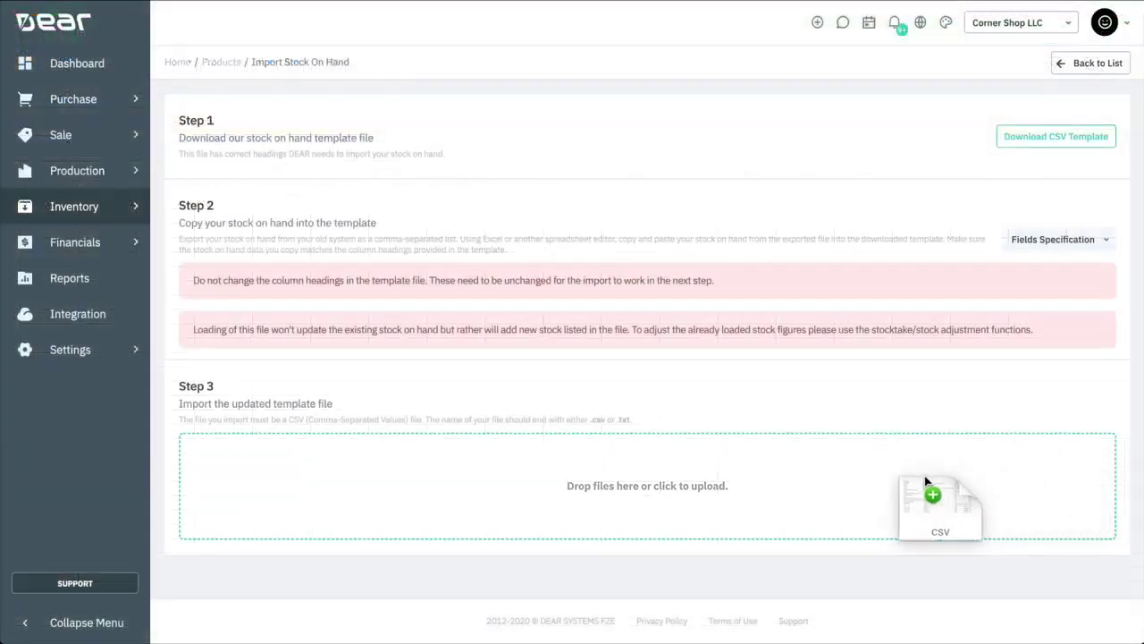
{"action": "left_click_drag", "start_coordinate": [930, 476], "coordinate": [643, 472]}
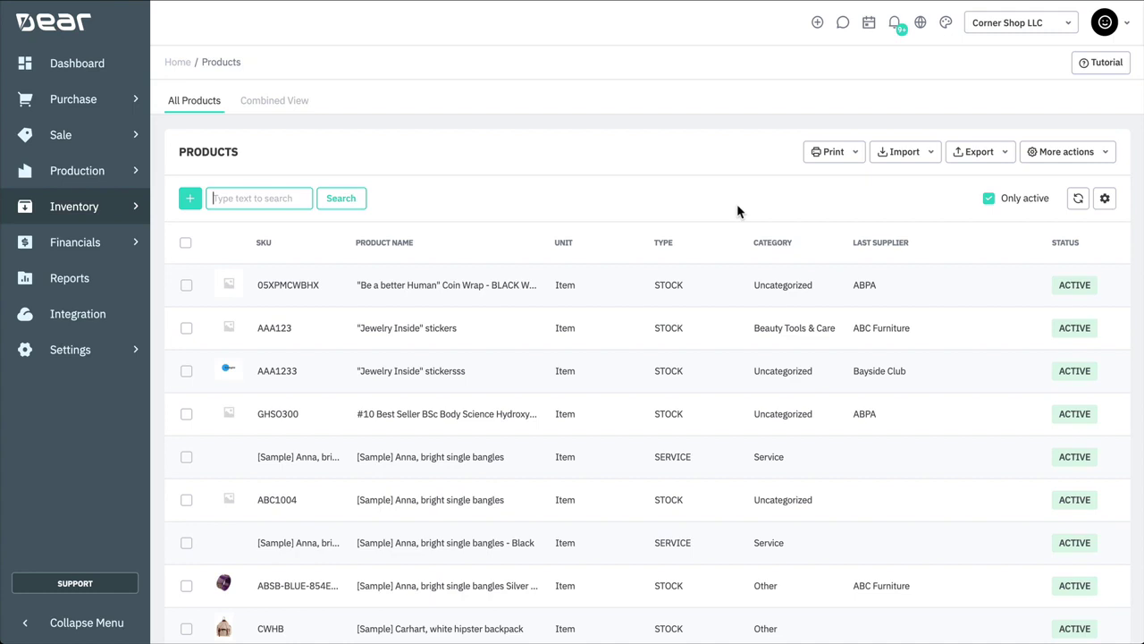
Hide the Unit and Type columns in the products list, and reset the column layout.
{"action": "left_click", "coordinate": [1106, 199]}
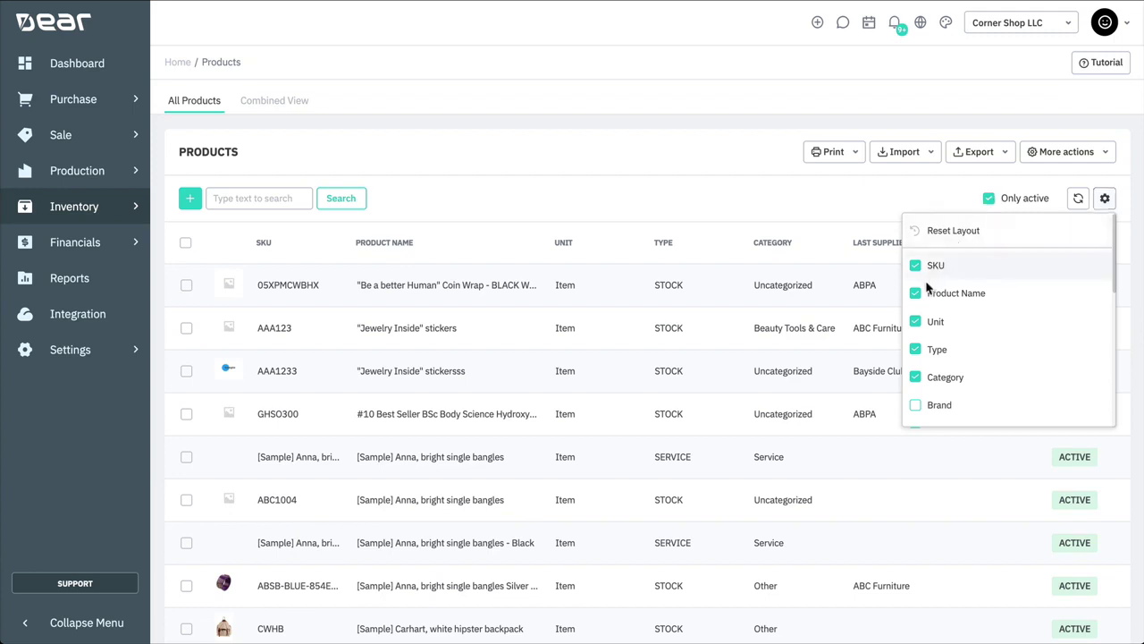
{"action": "left_click", "coordinate": [917, 324]}
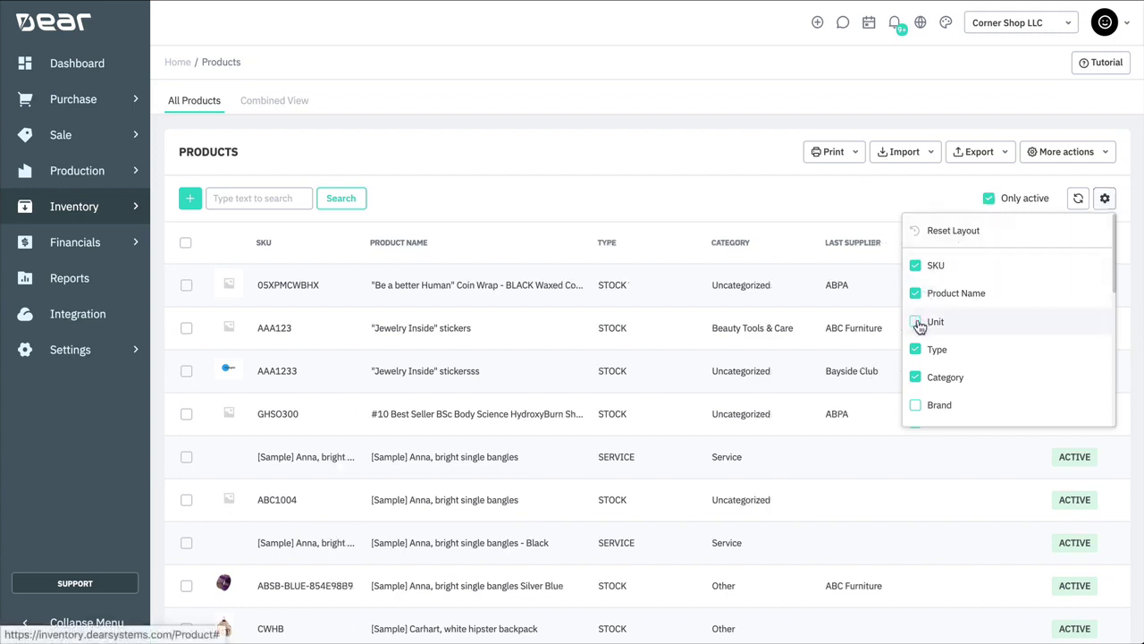
{"action": "left_click", "coordinate": [917, 351]}
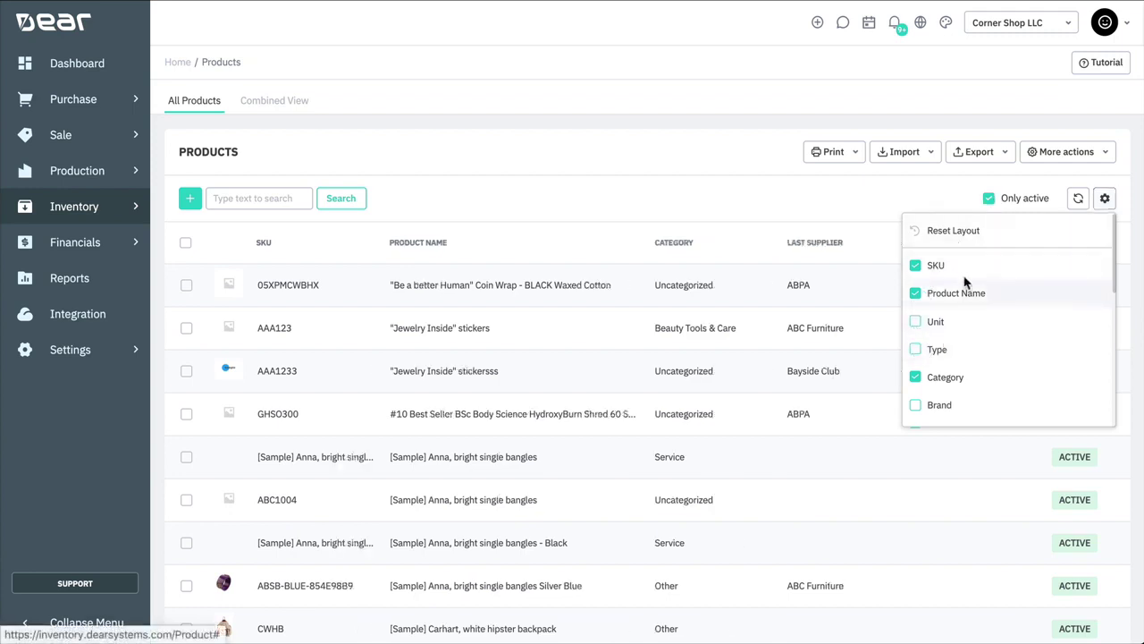
{"action": "left_click", "coordinate": [955, 230]}
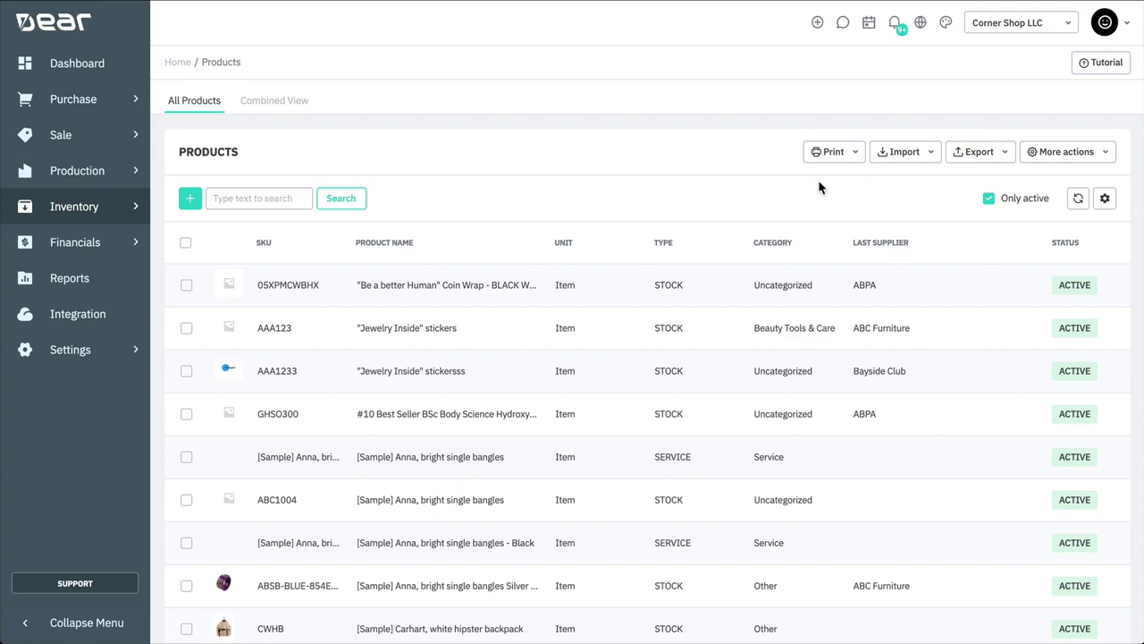
Sort the products list by SKU in descending order.
{"action": "left_click", "coordinate": [311, 254]}
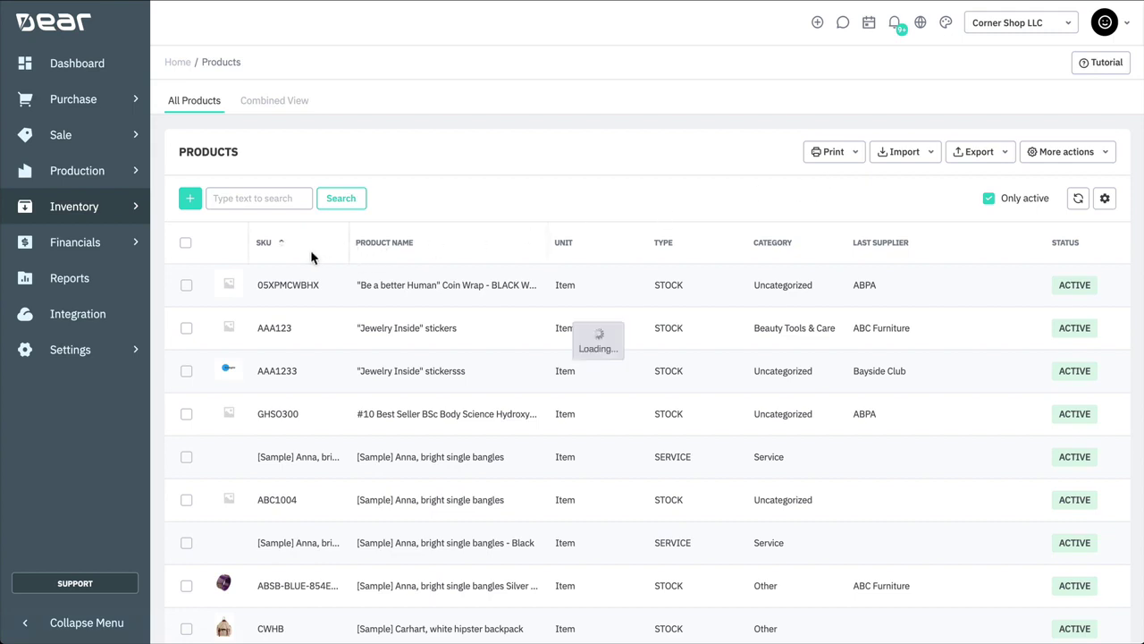
{"action": "left_click", "coordinate": [311, 256]}
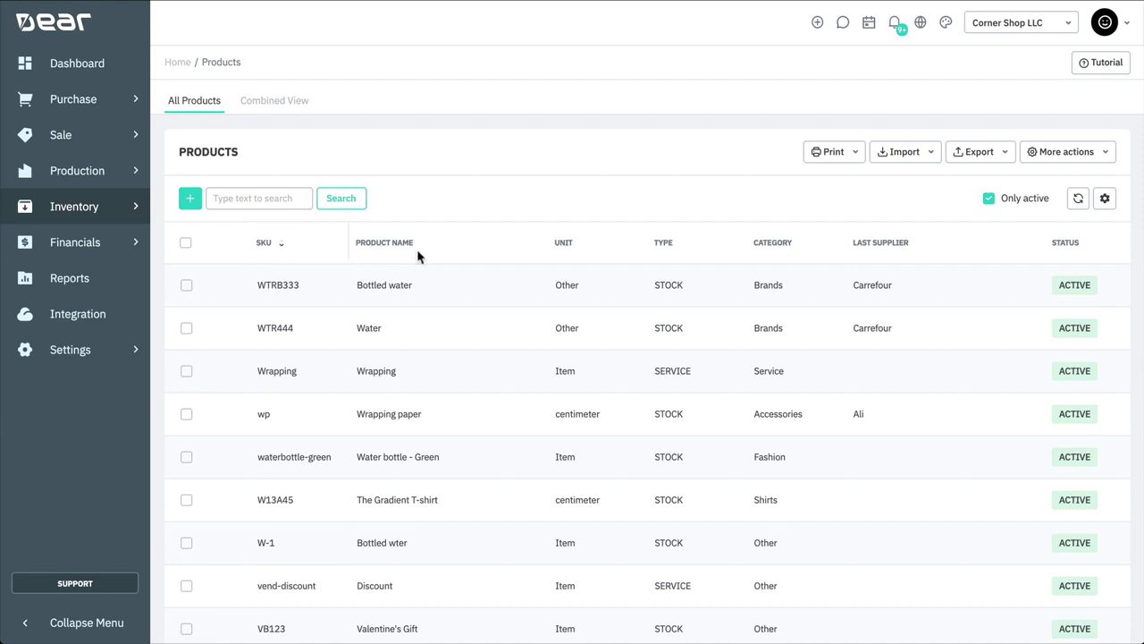
Rearrange the products list columns to Category, Type, Unit after the product name, and include inactive products in the list.
{"action": "left_click_drag", "start_coordinate": [617, 257], "coordinate": [577, 248]}
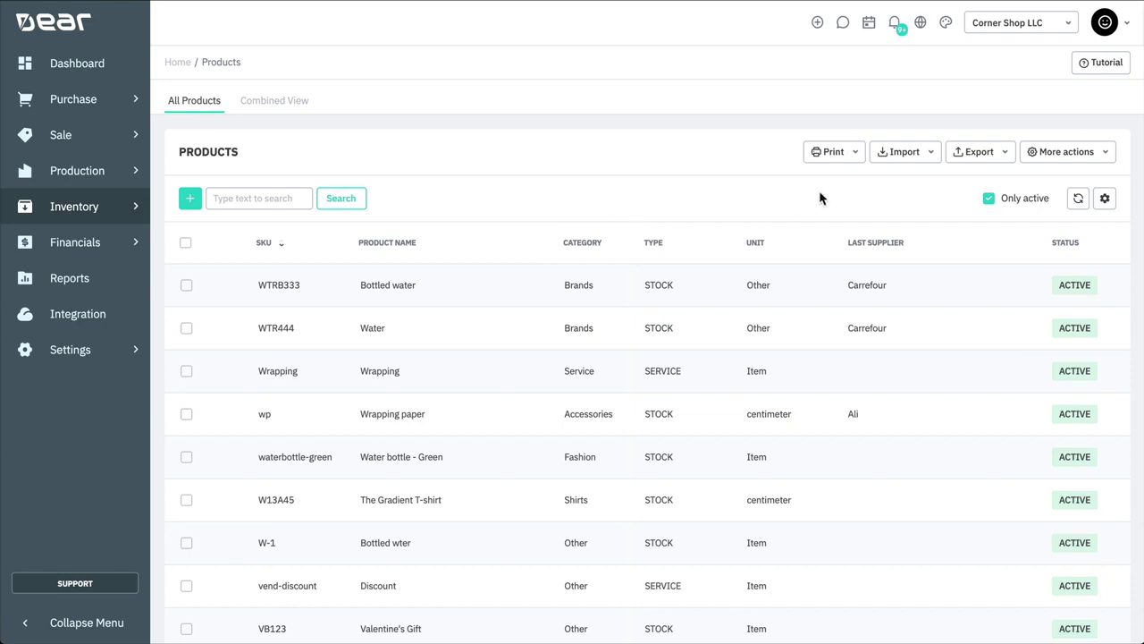
{"action": "left_click", "coordinate": [988, 200]}
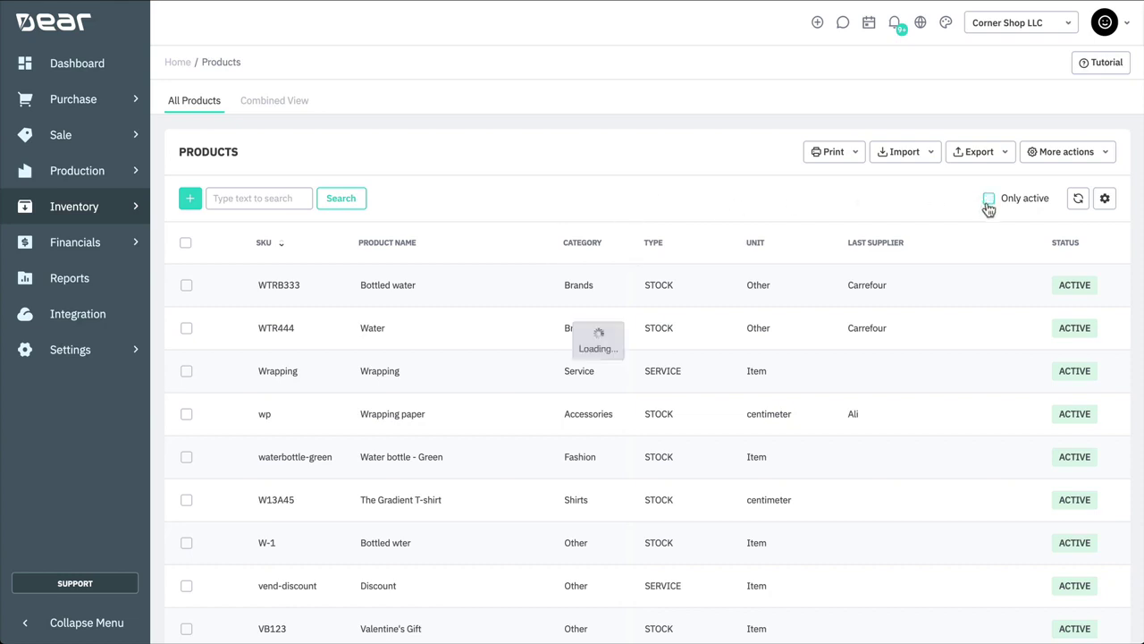
Limit the products list to active items, and select WTRB333, WTR444 and Wrapping to view their print options.
{"action": "left_click", "coordinate": [988, 202]}
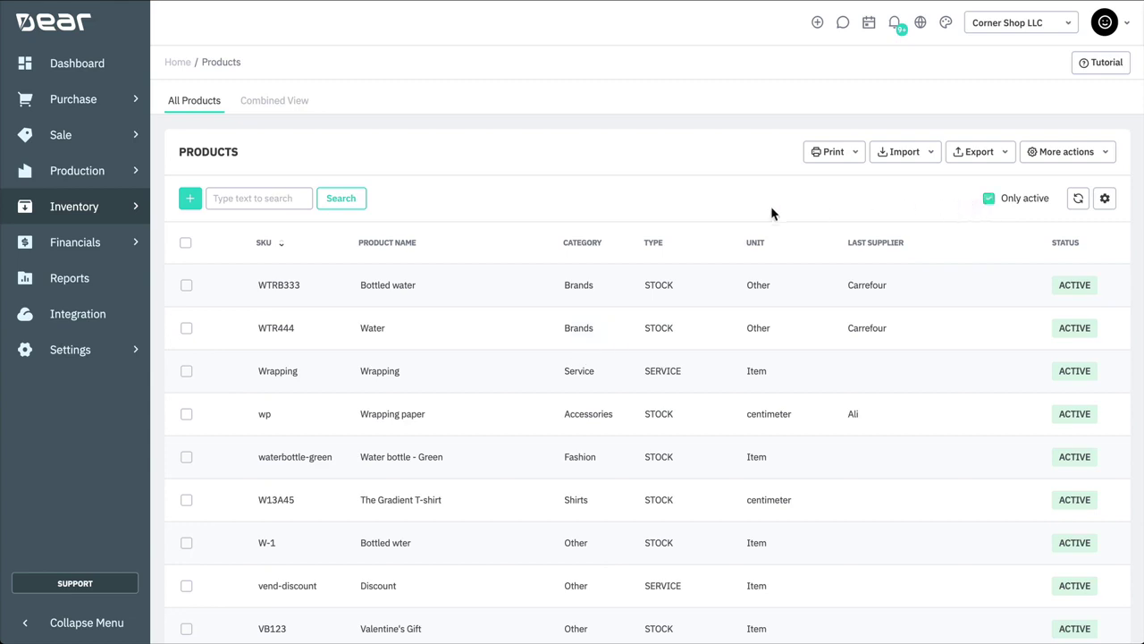
{"action": "left_click", "coordinate": [186, 286]}
{"action": "left_click", "coordinate": [186, 328]}
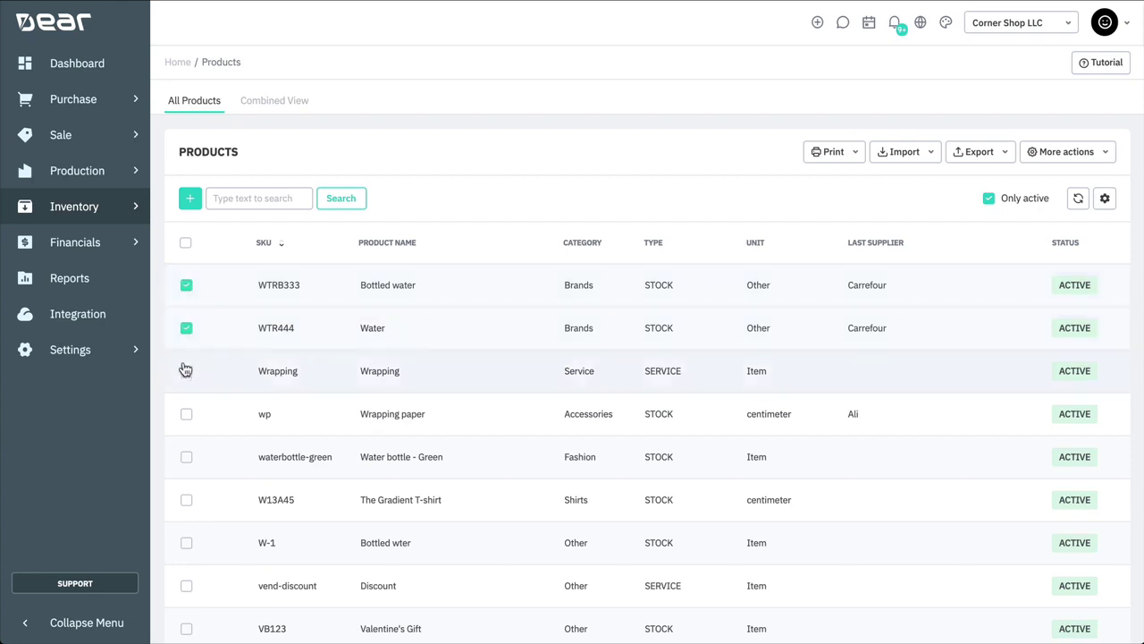
{"action": "left_click", "coordinate": [186, 370]}
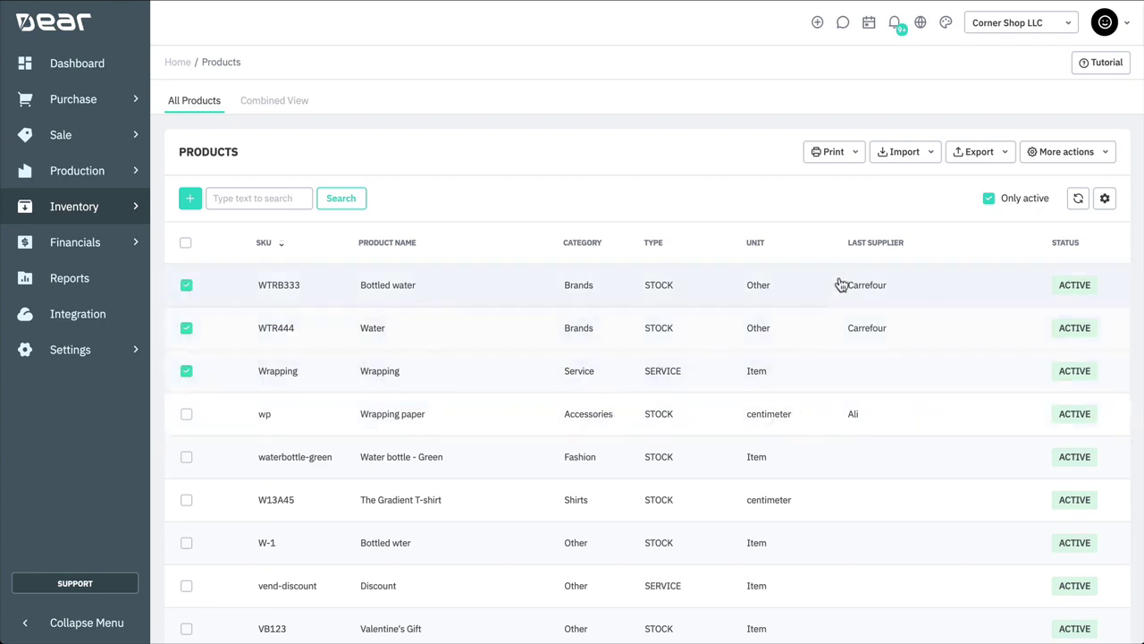
{"action": "left_click", "coordinate": [849, 158]}
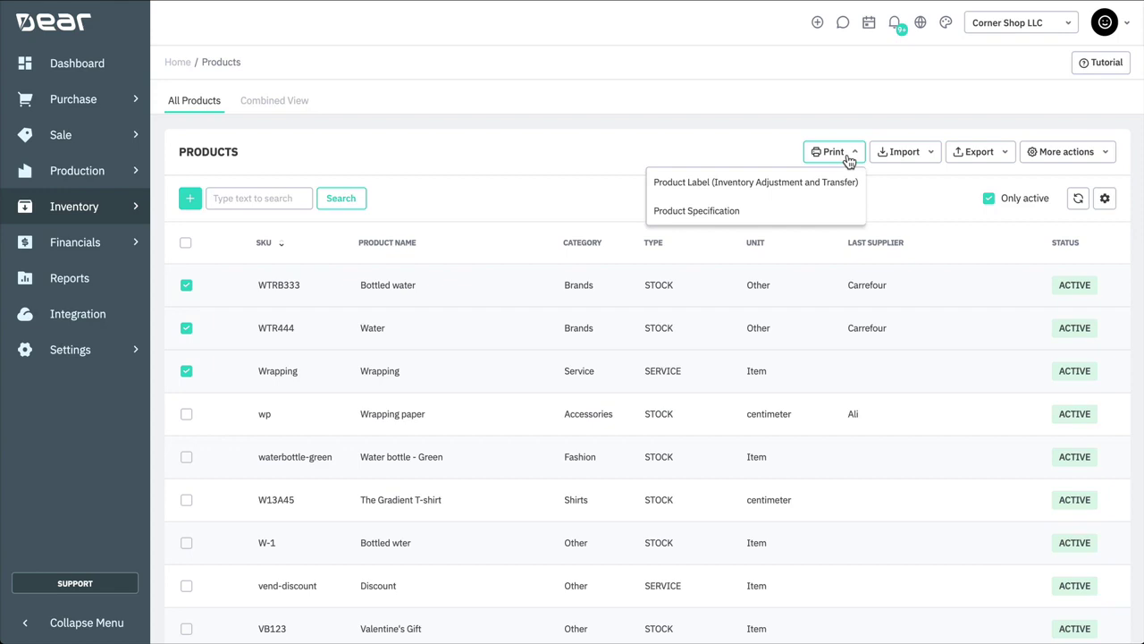
{"action": "left_click", "coordinate": [849, 158]}
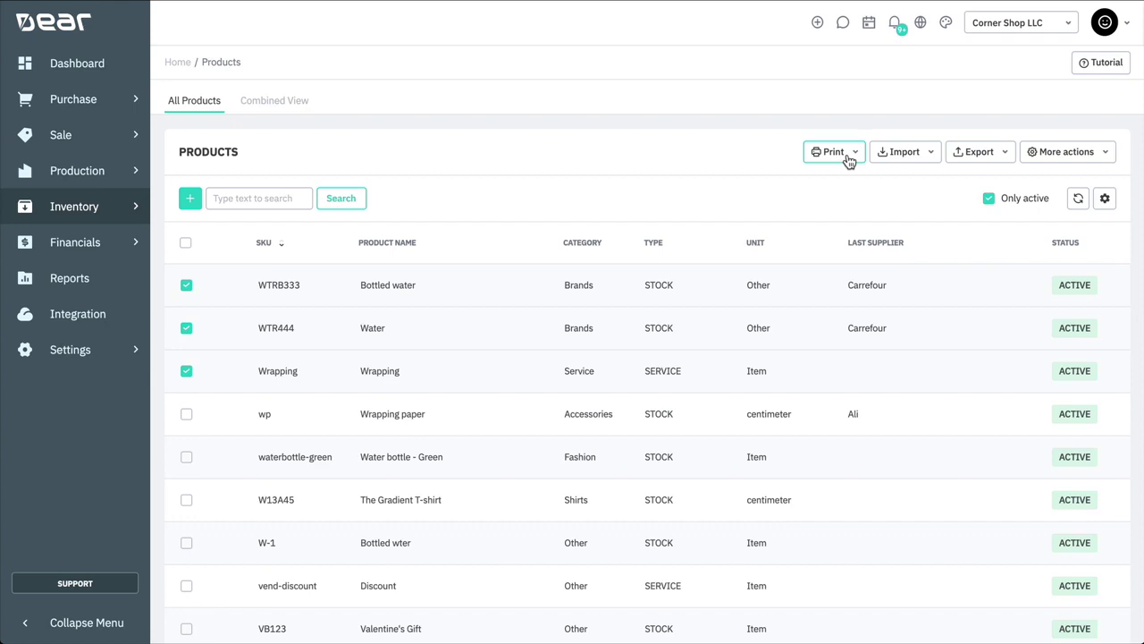
Choose WTR444: Water as the primary product for merging the selected products, but close without merging and clear the selection.
{"action": "left_click", "coordinate": [1055, 153]}
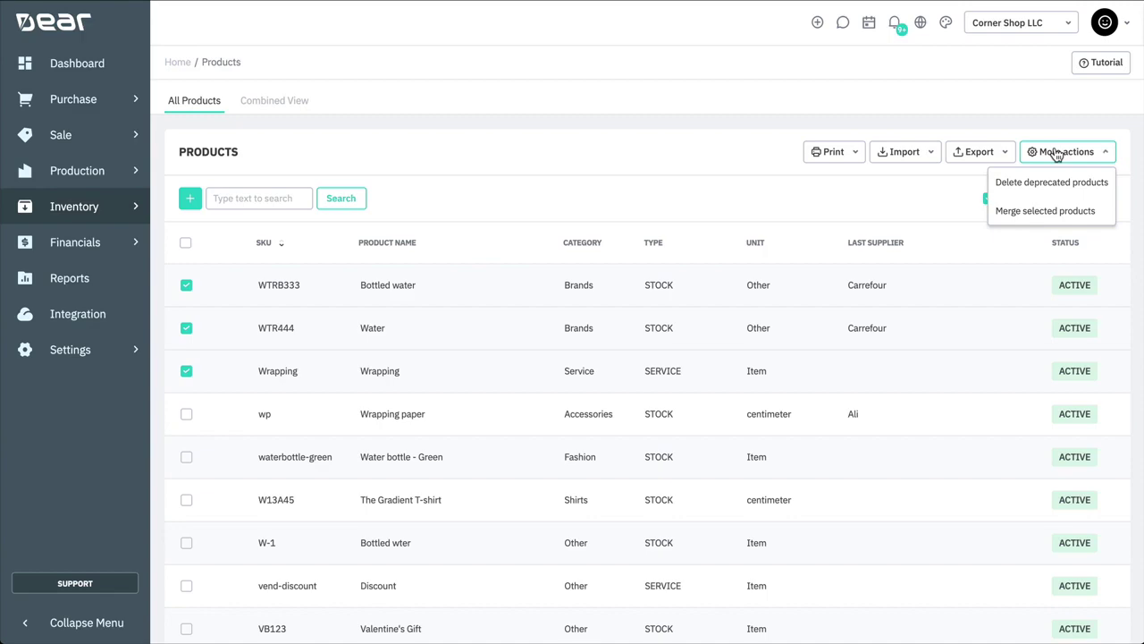
{"action": "left_click", "coordinate": [1072, 219]}
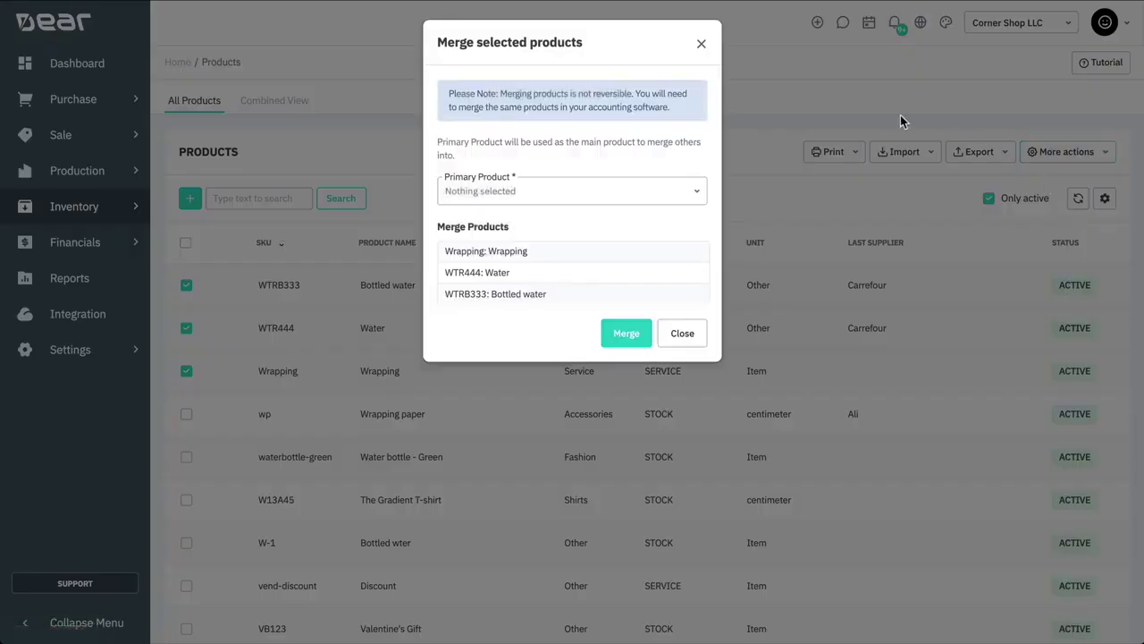
{"action": "left_click", "coordinate": [696, 197]}
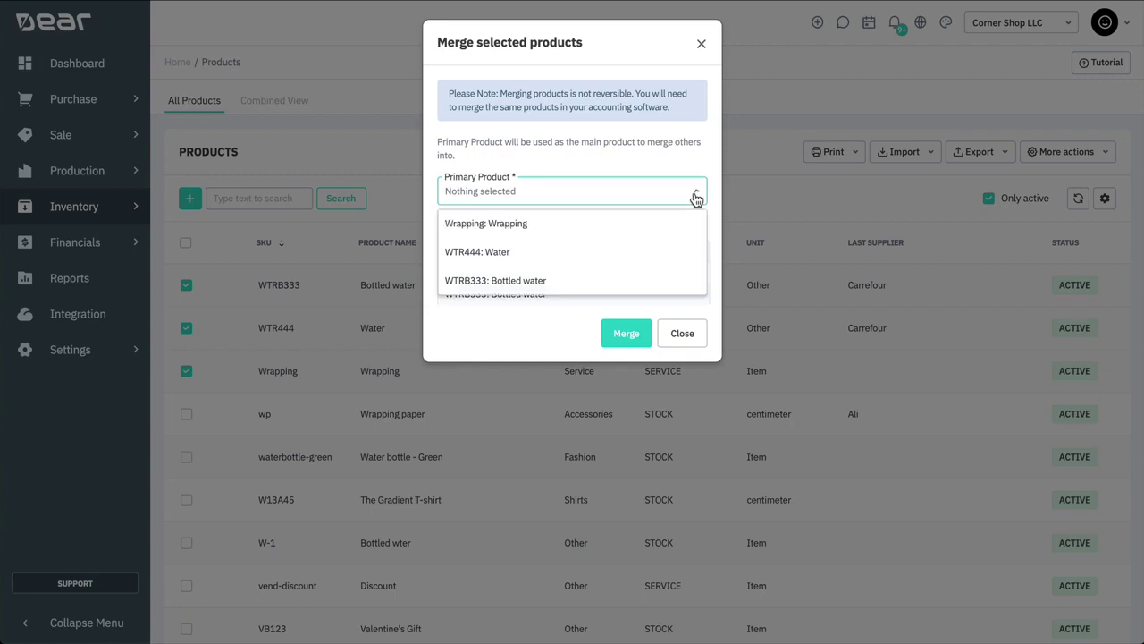
{"action": "left_click", "coordinate": [637, 252]}
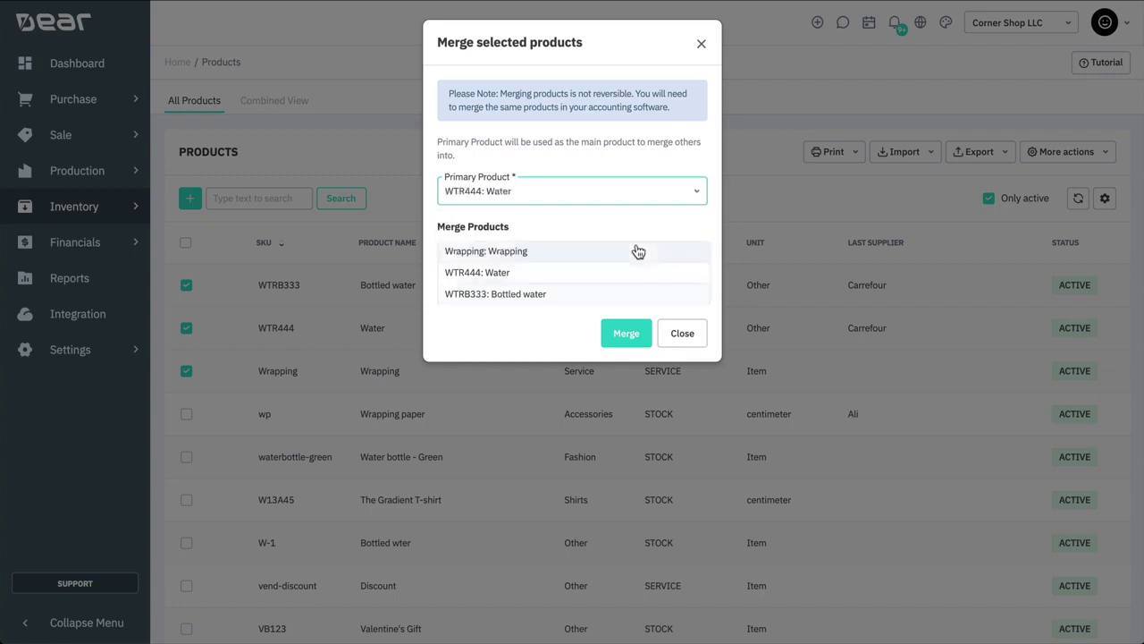
{"action": "left_click", "coordinate": [678, 336]}
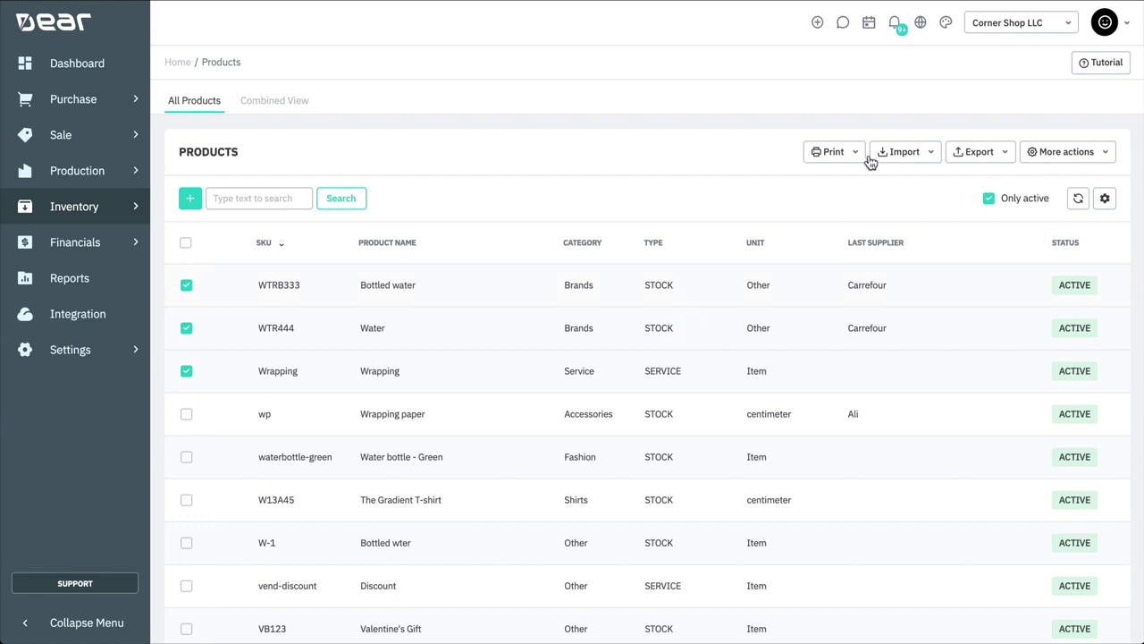
{"action": "left_click", "coordinate": [188, 286]}
{"action": "left_click", "coordinate": [188, 328]}
{"action": "left_click", "coordinate": [186, 370]}
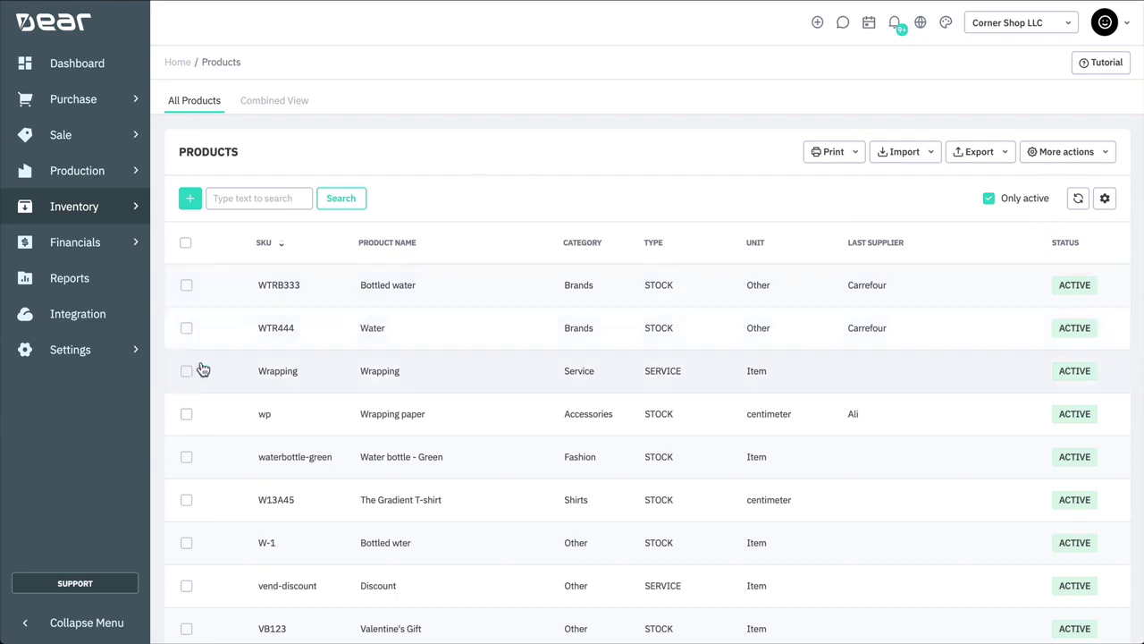
Permanently delete all deprecated products that are not used in any transactions.
{"action": "left_click", "coordinate": [1077, 161]}
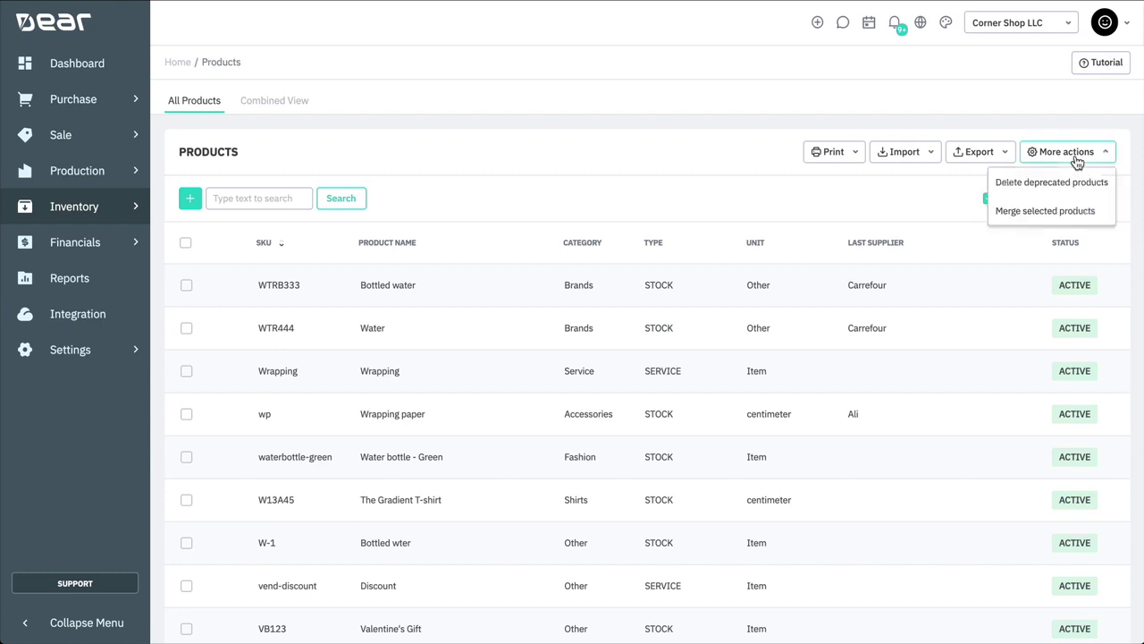
{"action": "left_click", "coordinate": [1060, 186]}
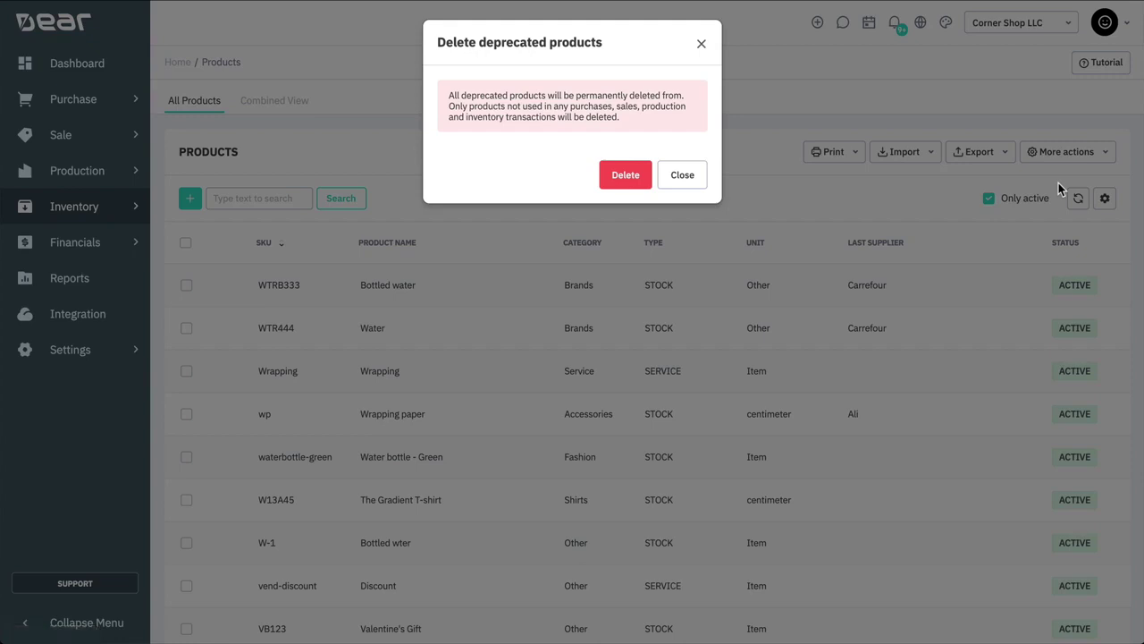
{"action": "left_click", "coordinate": [626, 182]}
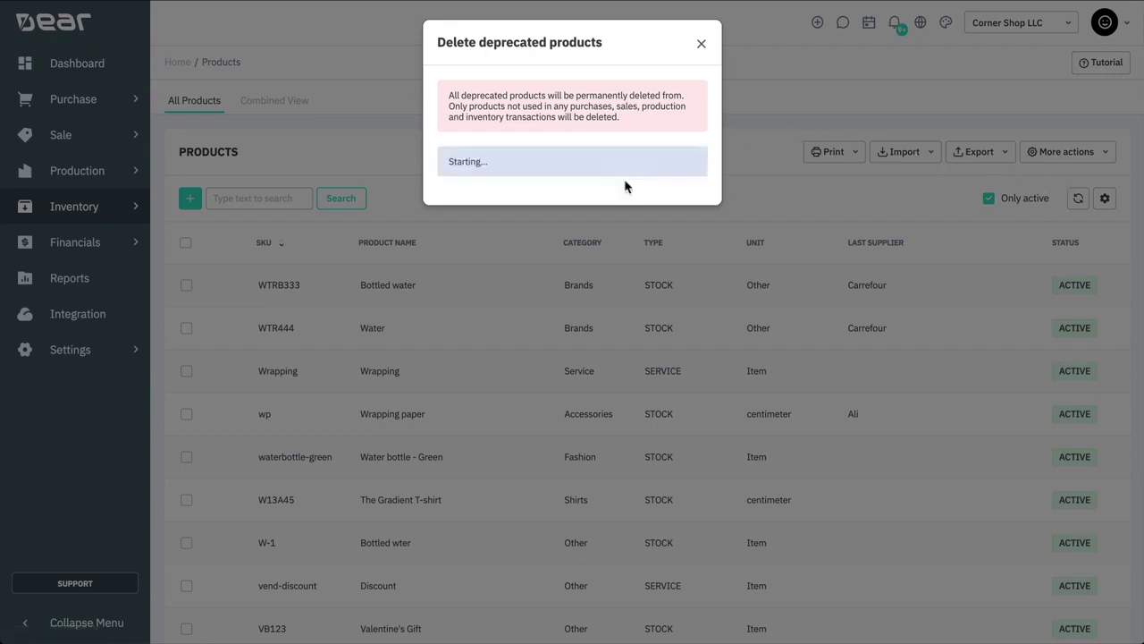